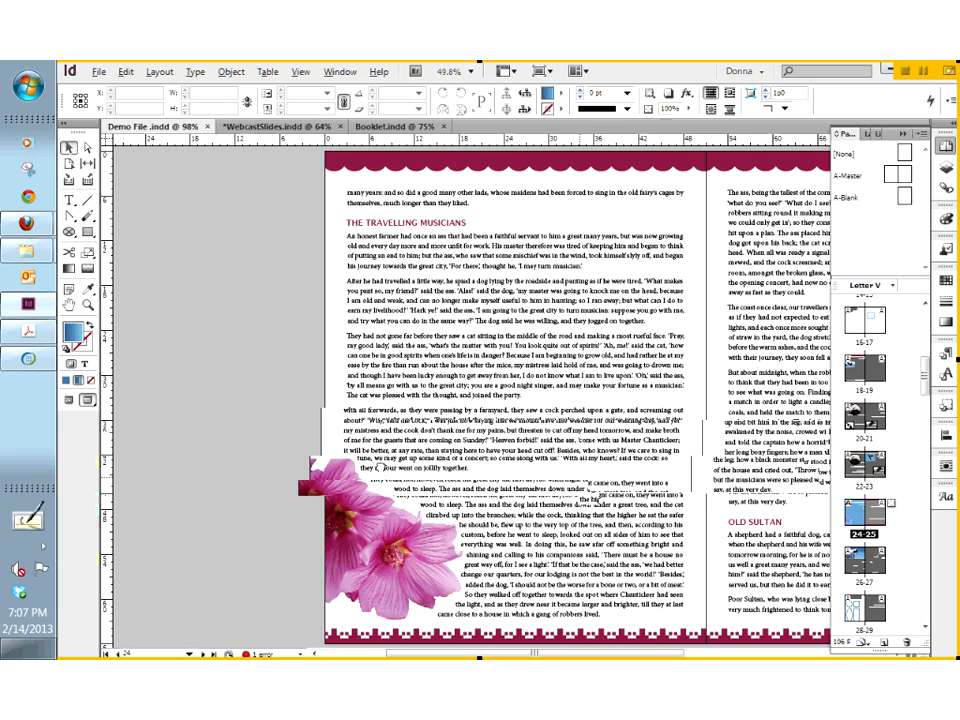
# Step: Start exporting the document as a print PDF named GreyscaleTest.pdf in the Week 5 folder
pyautogui.moveTo(381, 467); pyautogui.dragTo(194, 465)
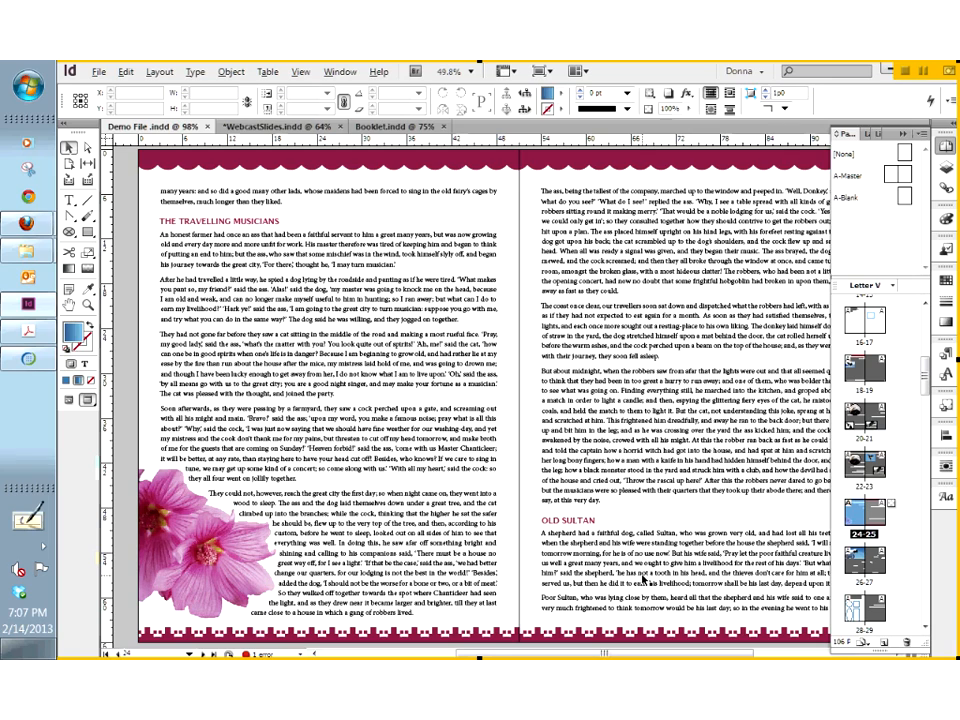
pyautogui.moveTo(828, 478); pyautogui.dragTo(858, 481)
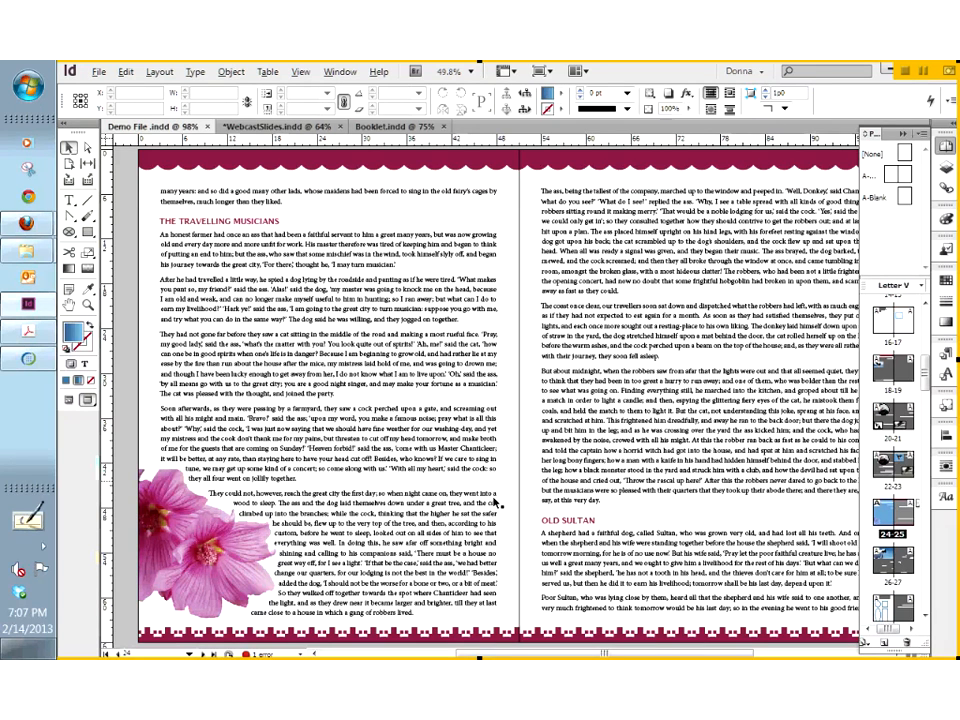
pyautogui.scroll(-5, 500, 502)
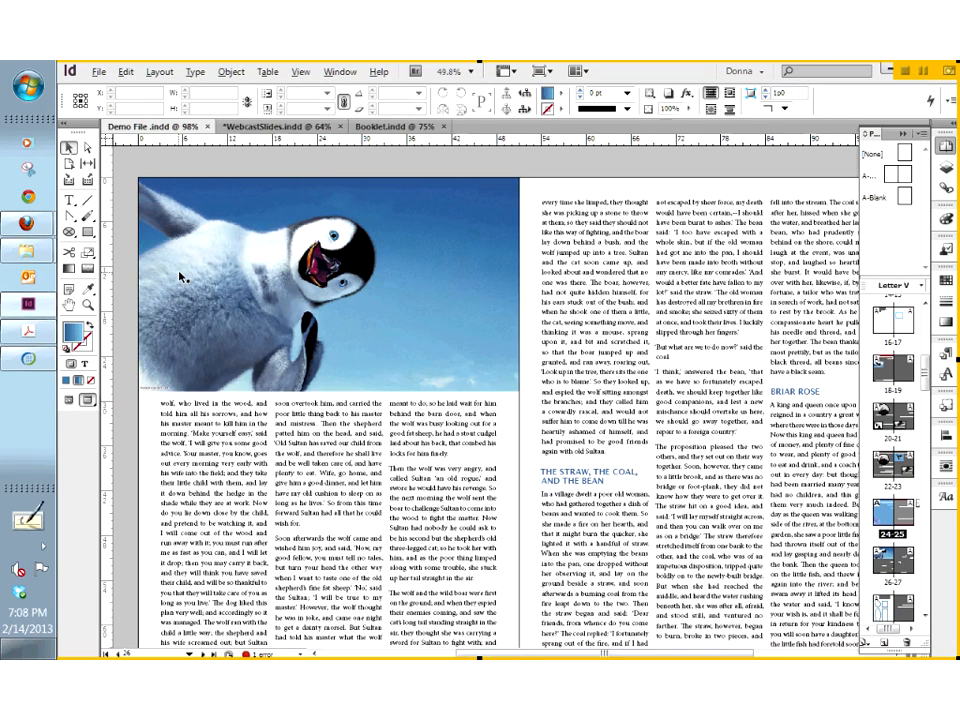
pyautogui.click(99, 74)
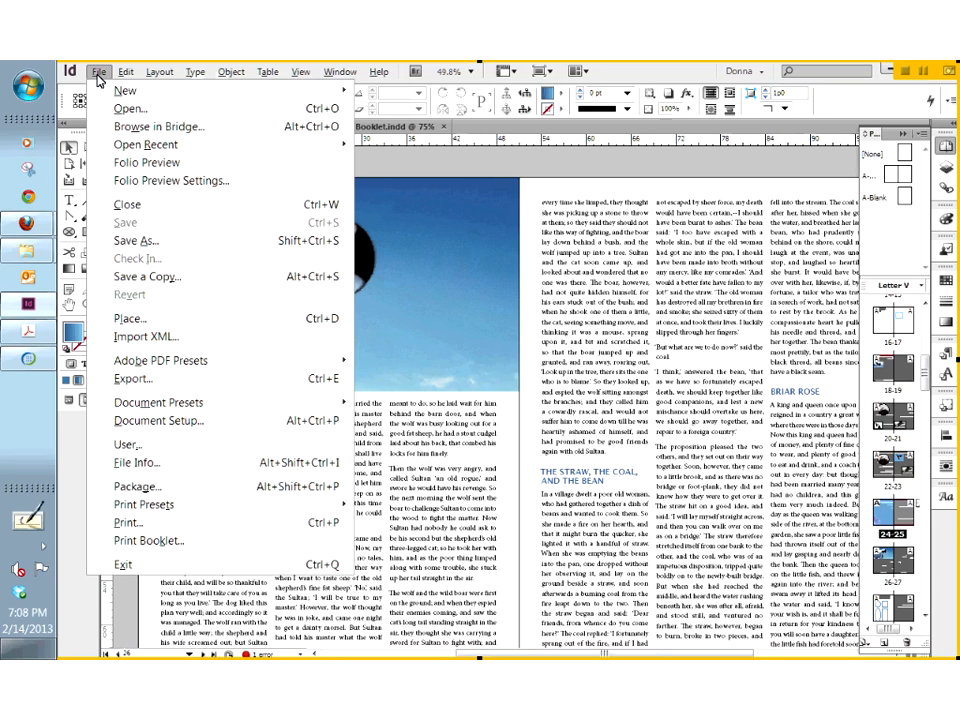
pyautogui.moveTo(175, 366)
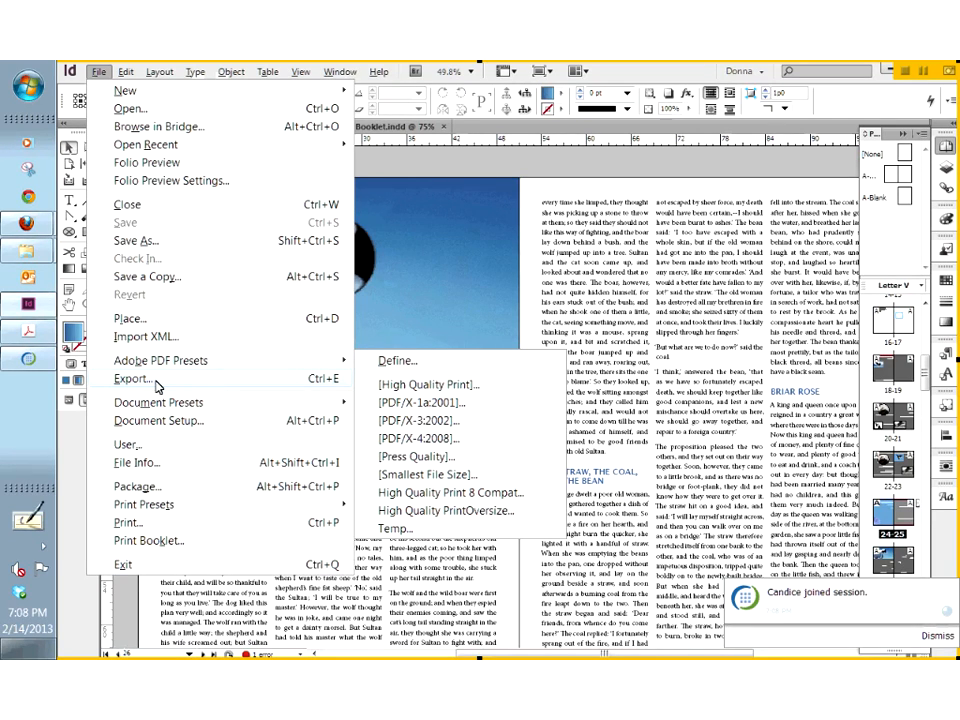
pyautogui.click(135, 379)
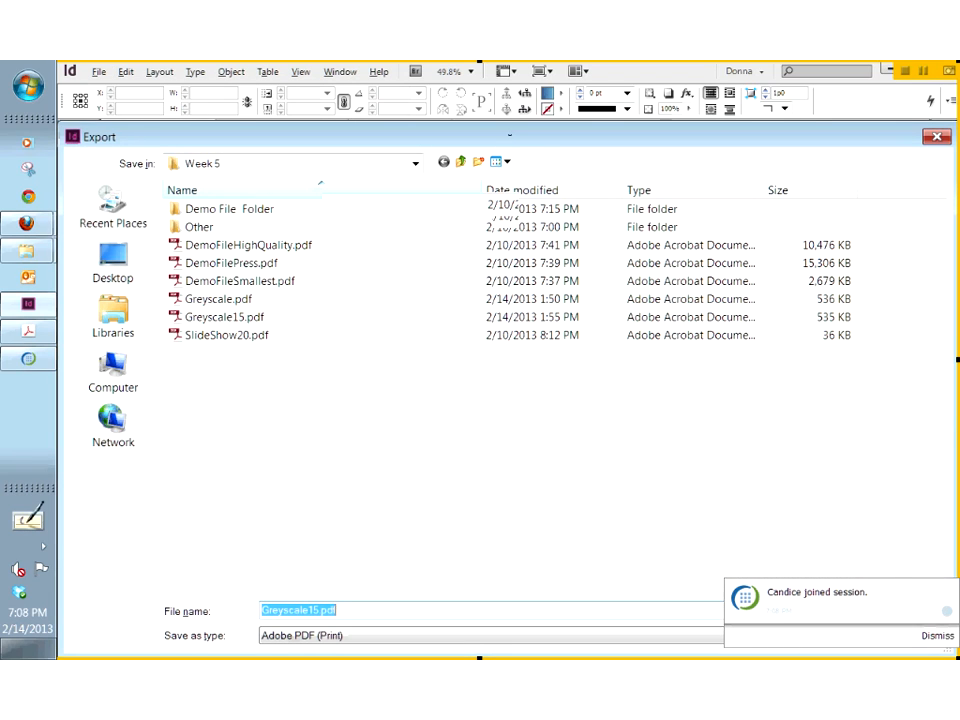
pyautogui.click(328, 578)
pyautogui.press('BackSpace')
pyautogui.press('BackSpace')
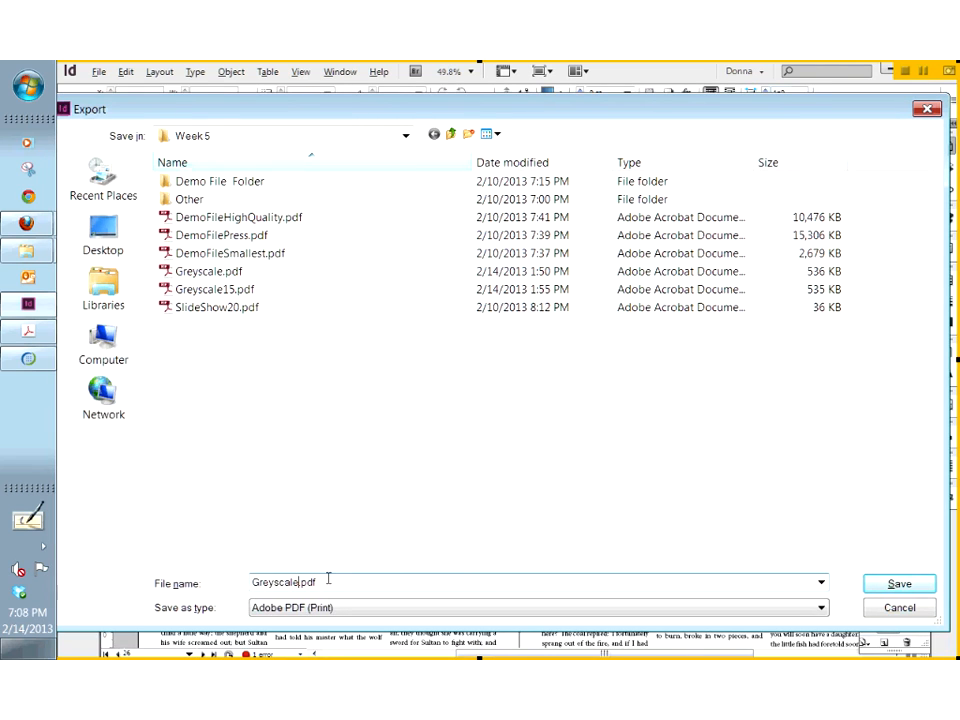
pyautogui.write('Test')
pyautogui.click(885, 583)
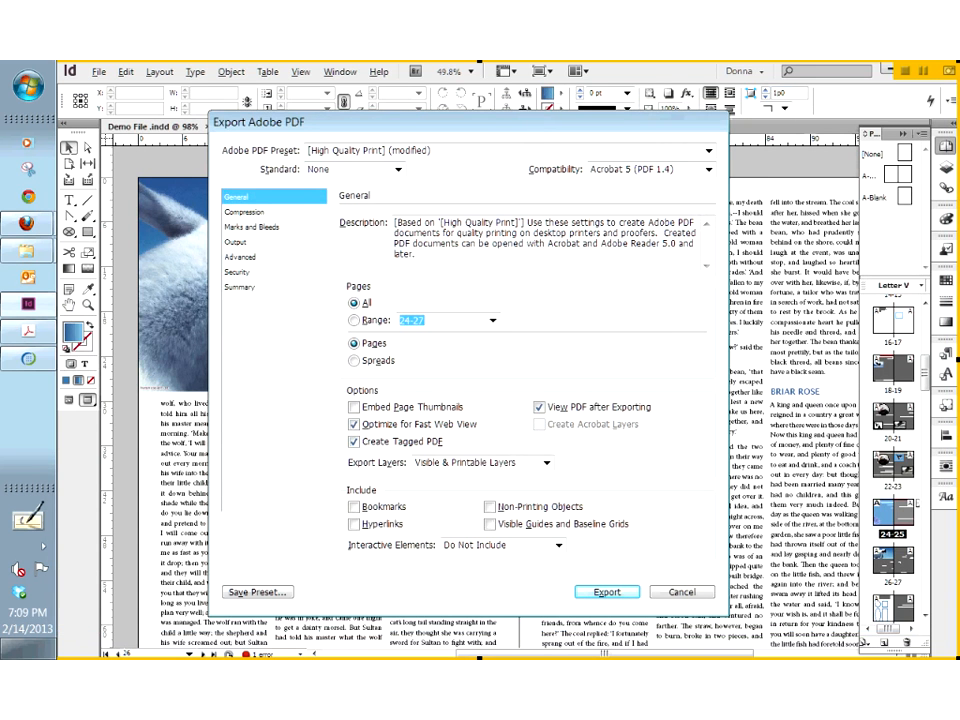
# Step: Limit the PDF export to page range 24-27, keeping the modified High Quality Print preset after reviewing the available presets
pyautogui.click(355, 321)
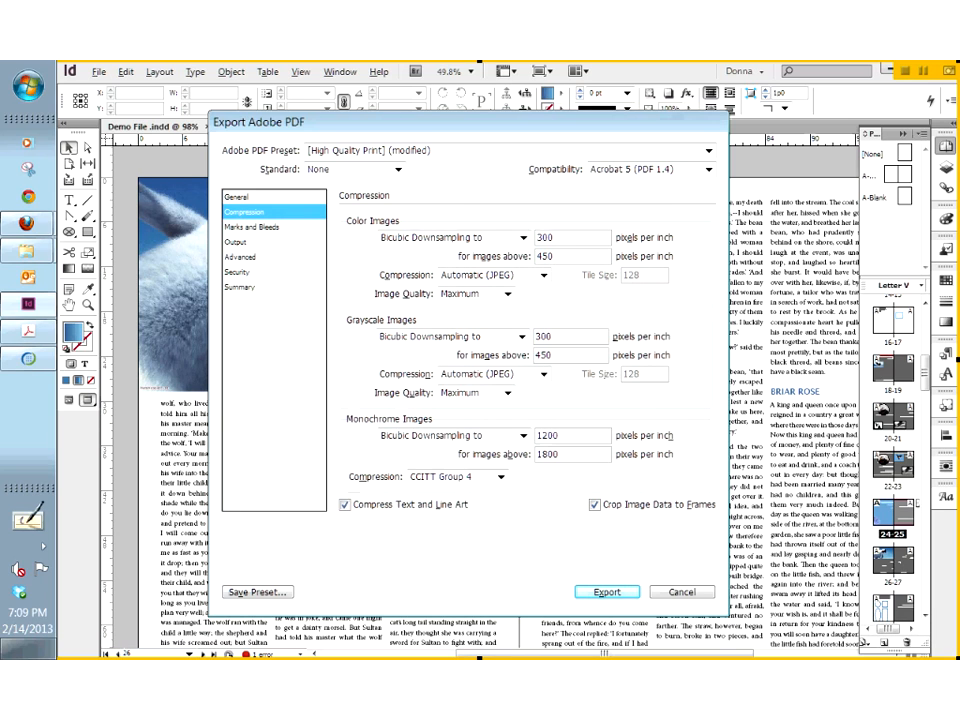
pyautogui.click(370, 152)
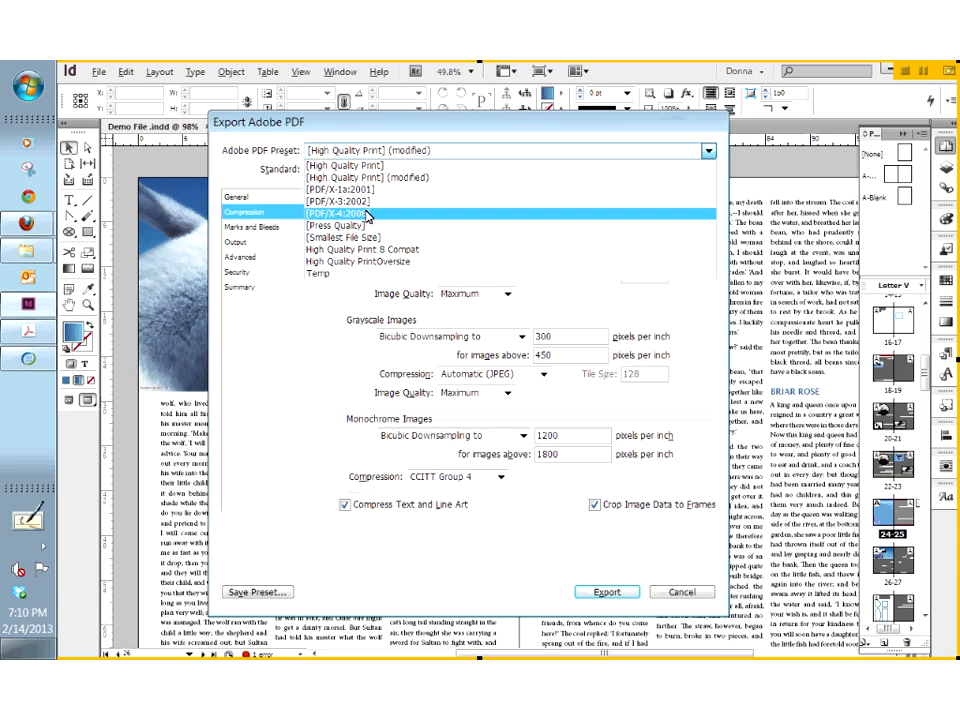
pyautogui.click(368, 215)
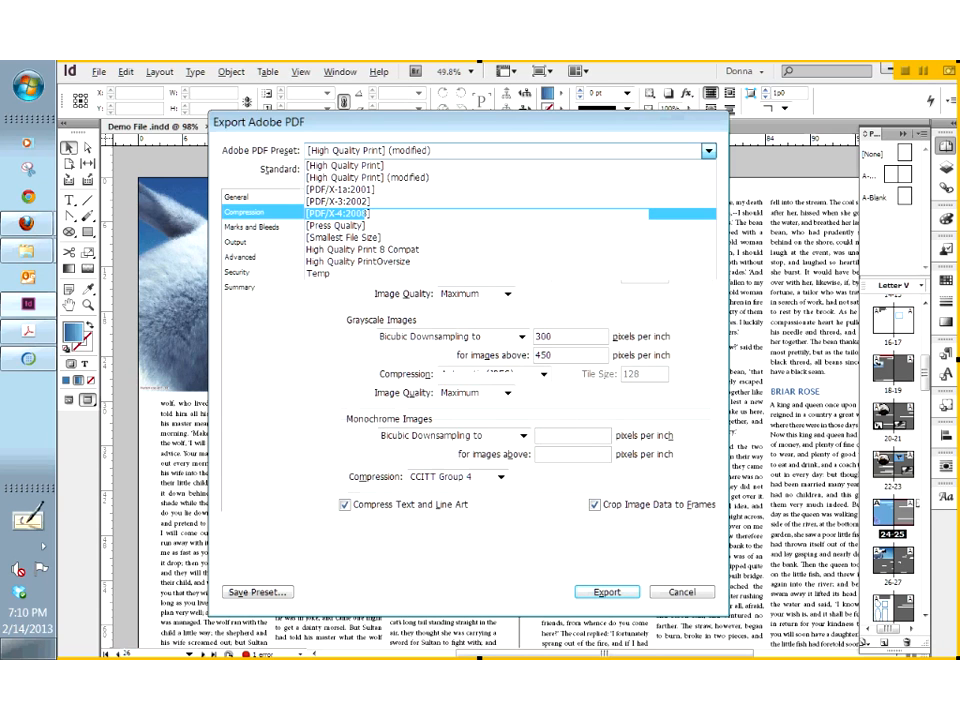
pyautogui.click(436, 155)
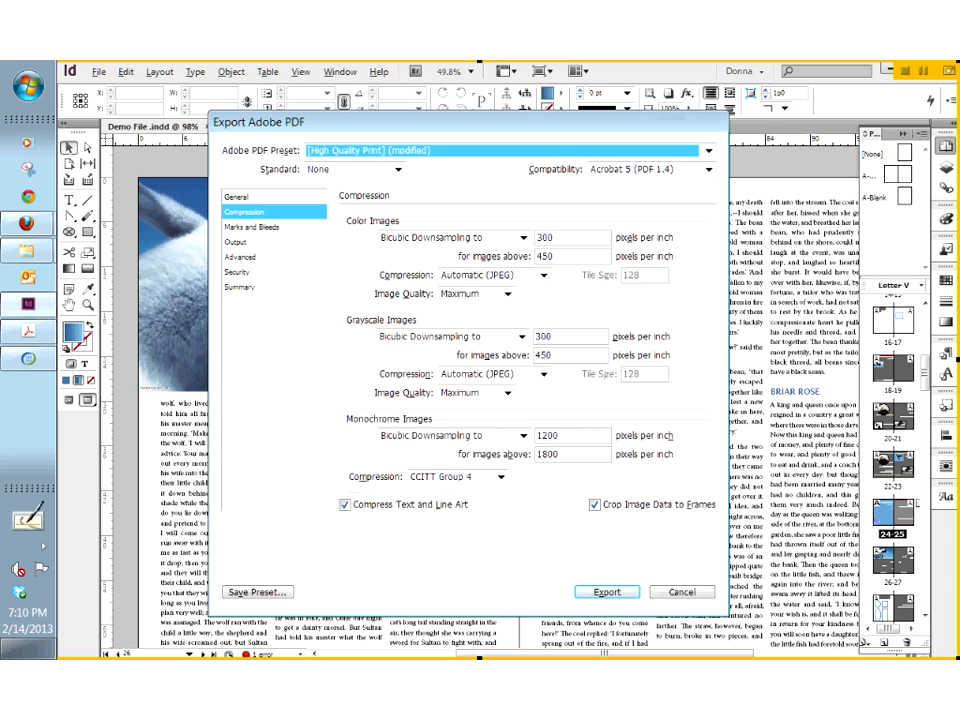
# Step: Set the output colour conversion to Convert to Destination with the Dot Gain 15% profile and export the PDF
pyautogui.click(247, 244)
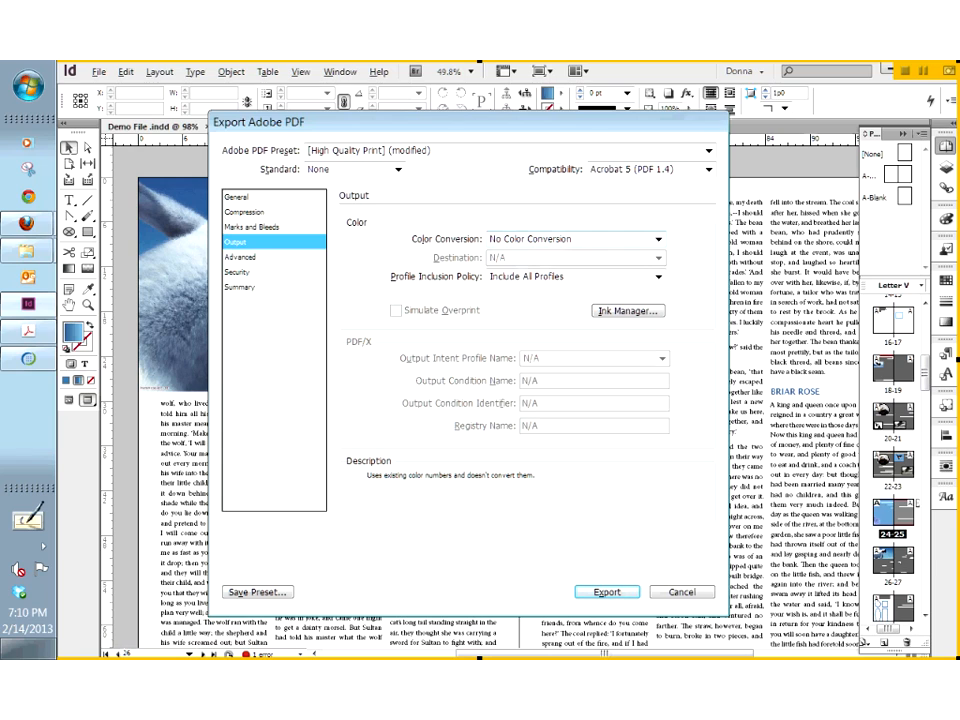
pyautogui.click(658, 239)
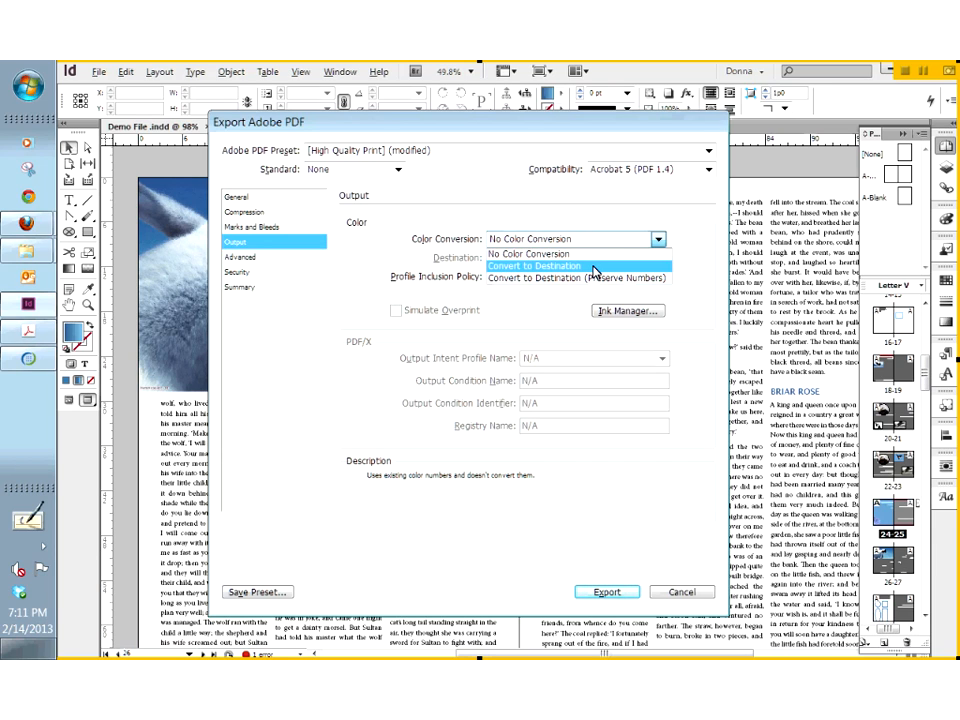
pyautogui.click(593, 267)
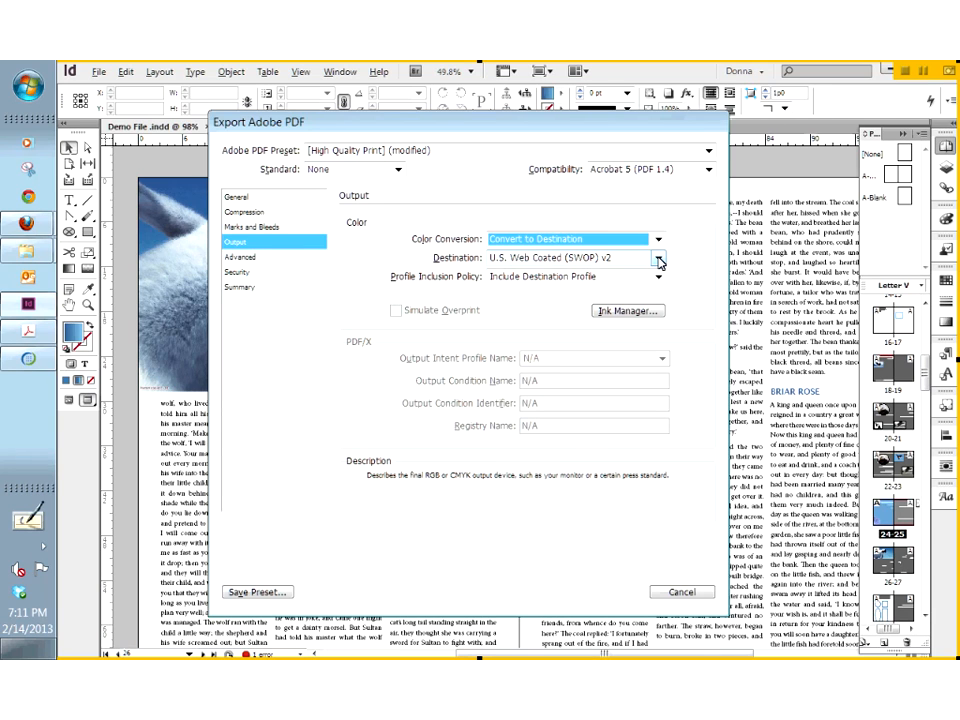
pyautogui.click(659, 259)
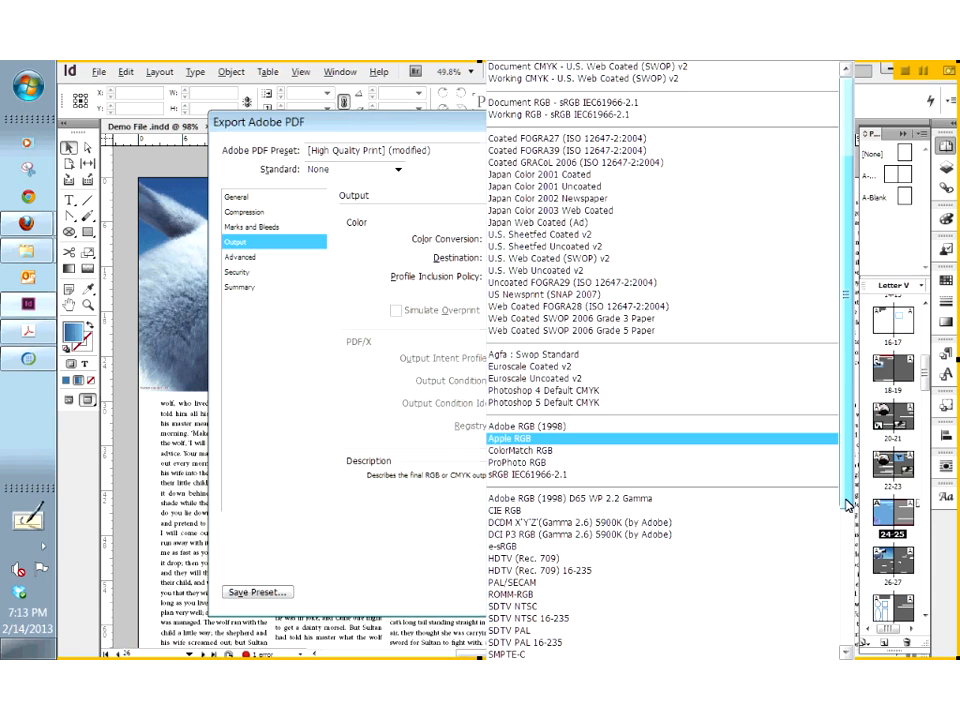
pyautogui.moveTo(847, 505); pyautogui.dragTo(847, 640)
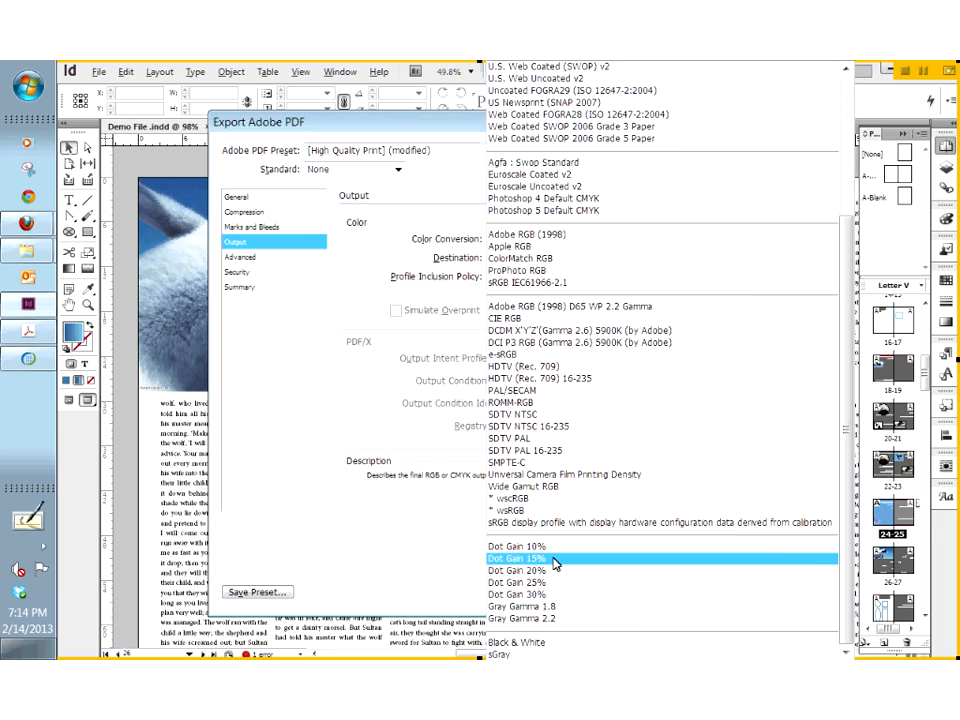
pyautogui.click(553, 560)
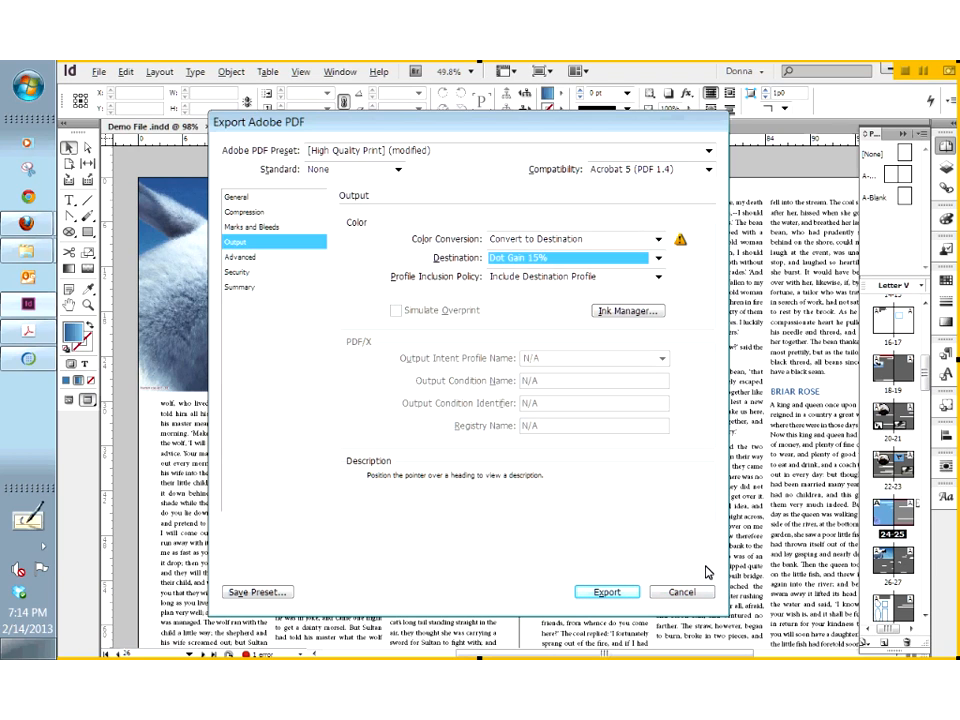
pyautogui.click(608, 593)
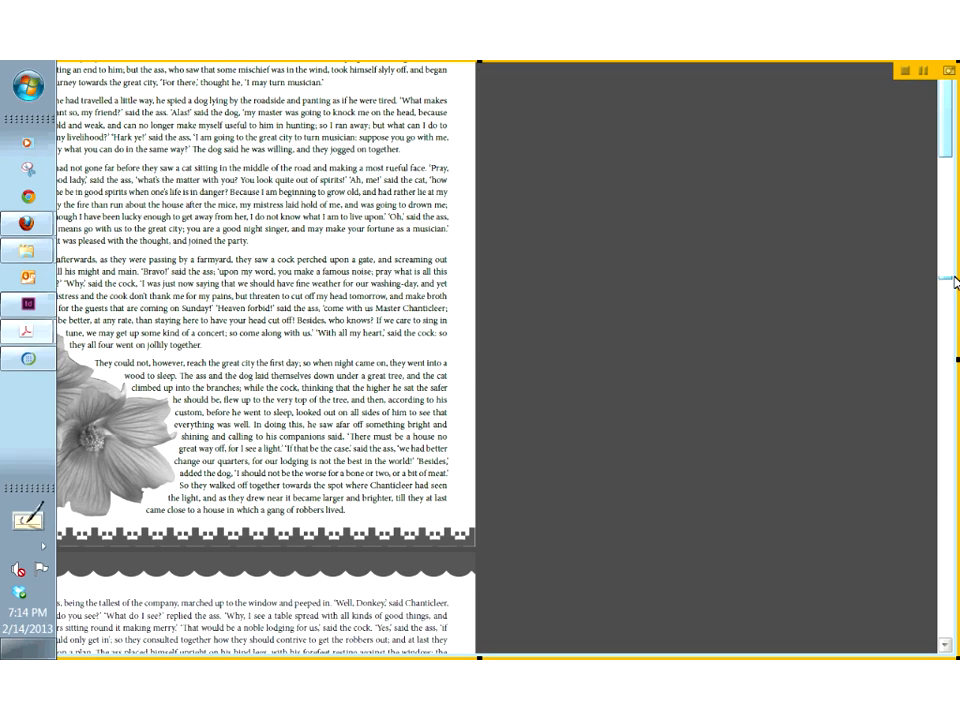
# Step: Inspect the flower and penguin images in the exported PDF at page width to check their greyscale conversion
pyautogui.scroll(-3, 953, 283)
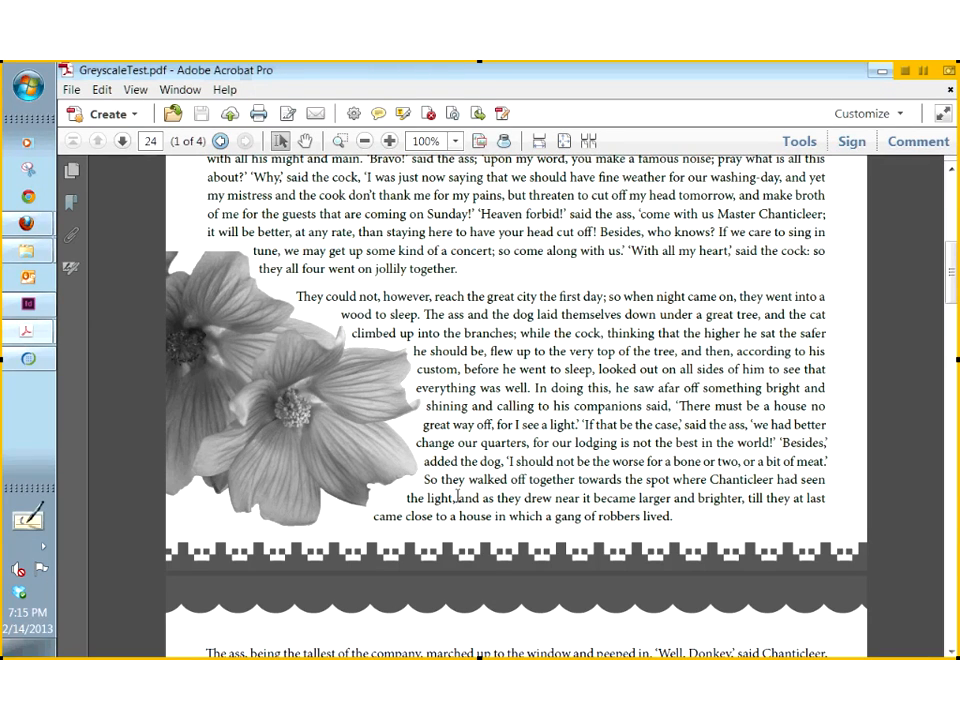
pyautogui.click(953, 465)
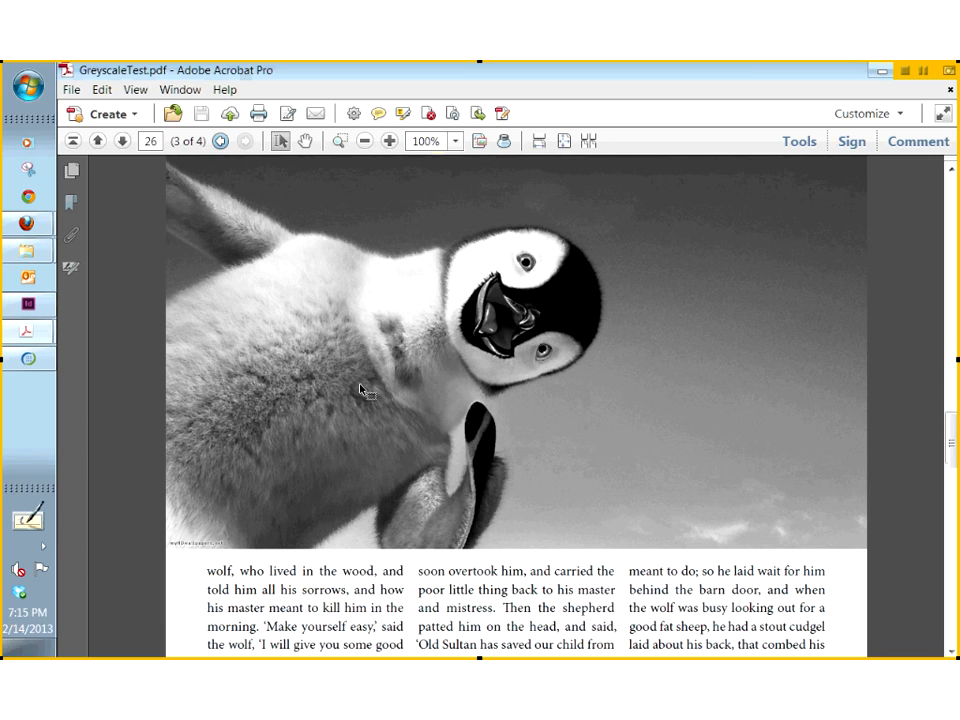
pyautogui.hotkey('ctrl', '2')
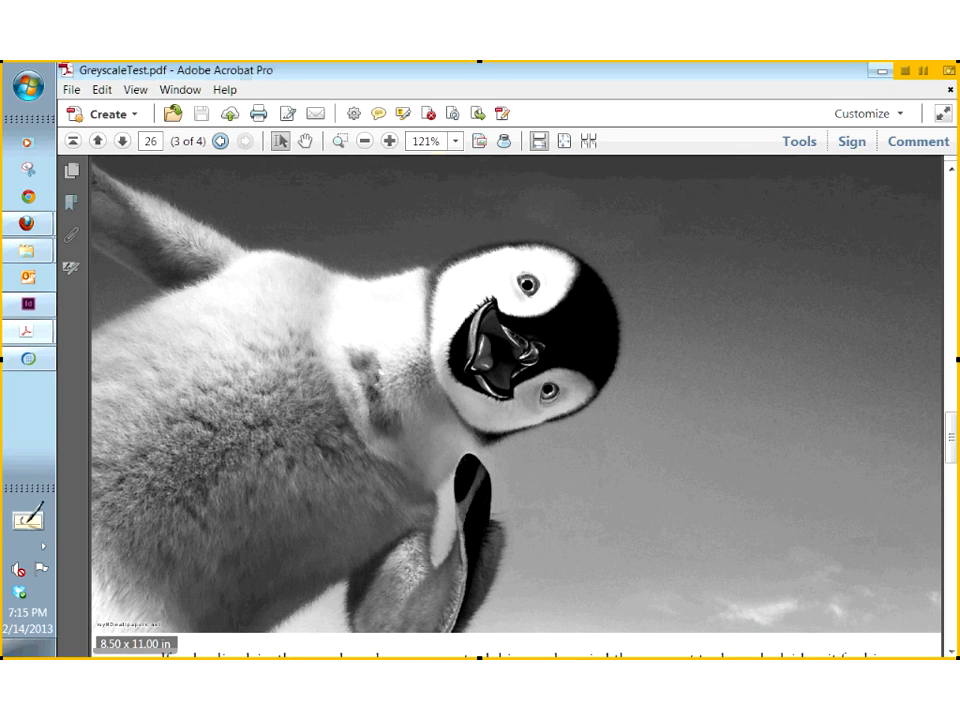
pyautogui.click(305, 141)
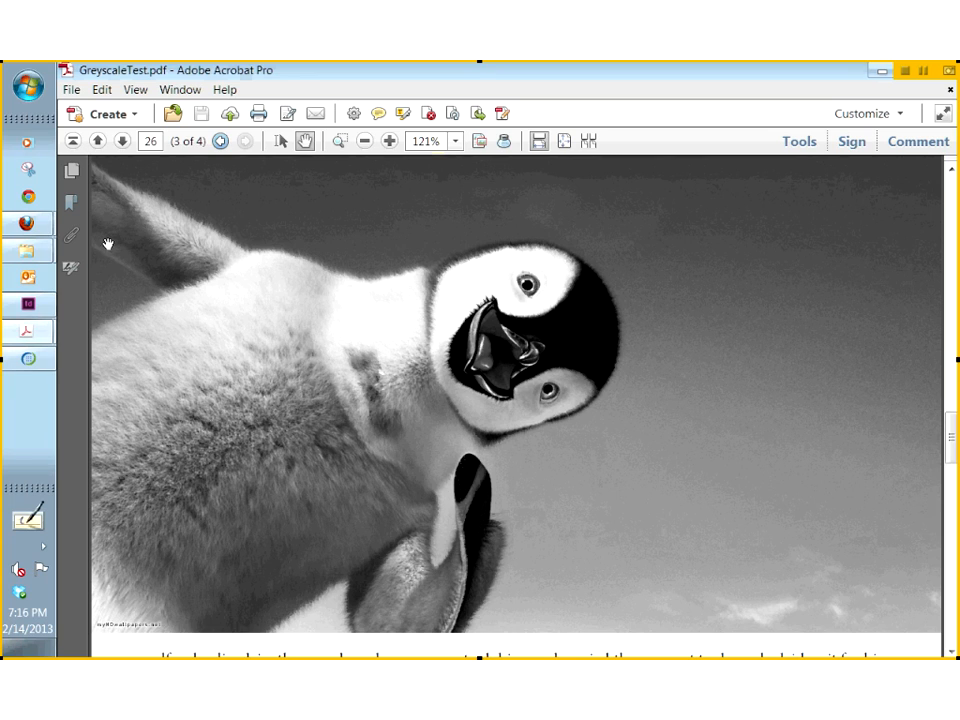
# Step: Save the PDF under the same name in the Week 5 folder, replacing the existing GreyscaleTest.pdf
pyautogui.click(73, 90)
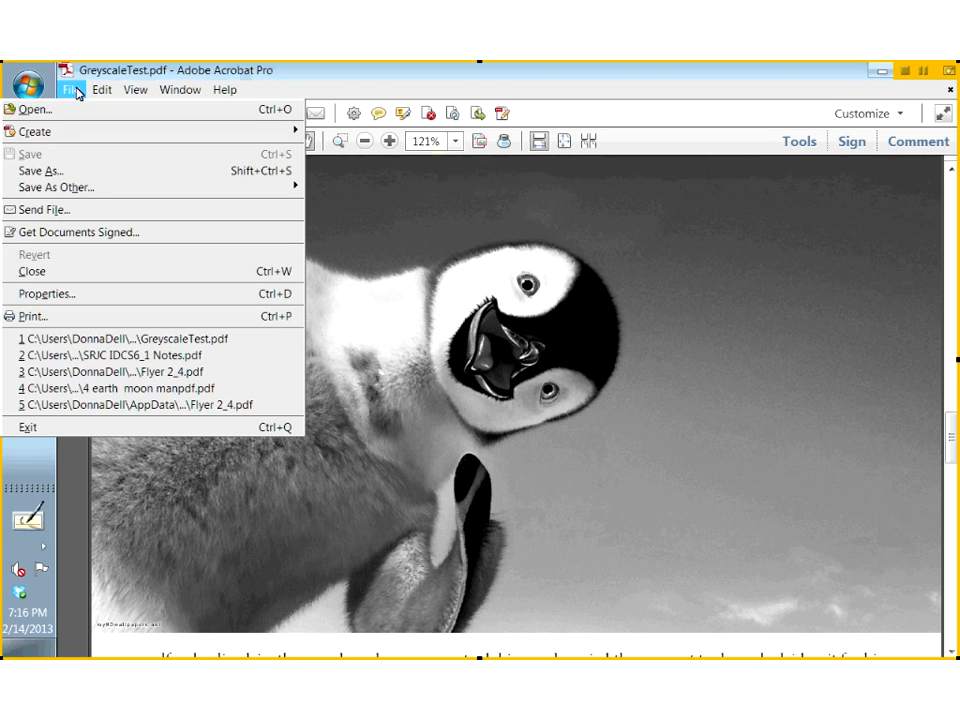
pyautogui.click(63, 173)
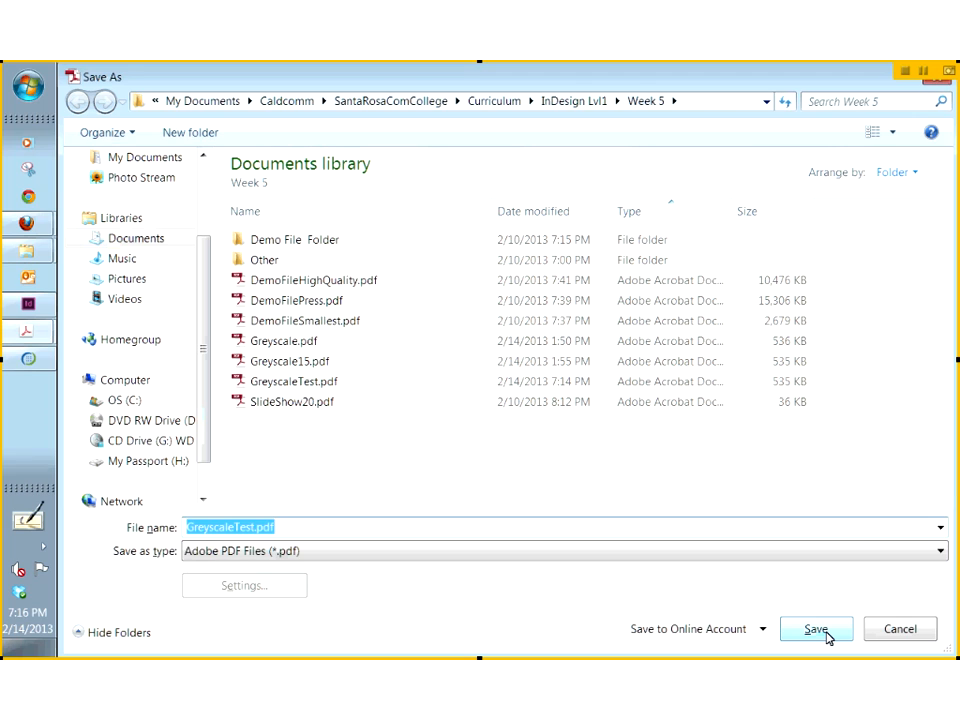
pyautogui.click(817, 630)
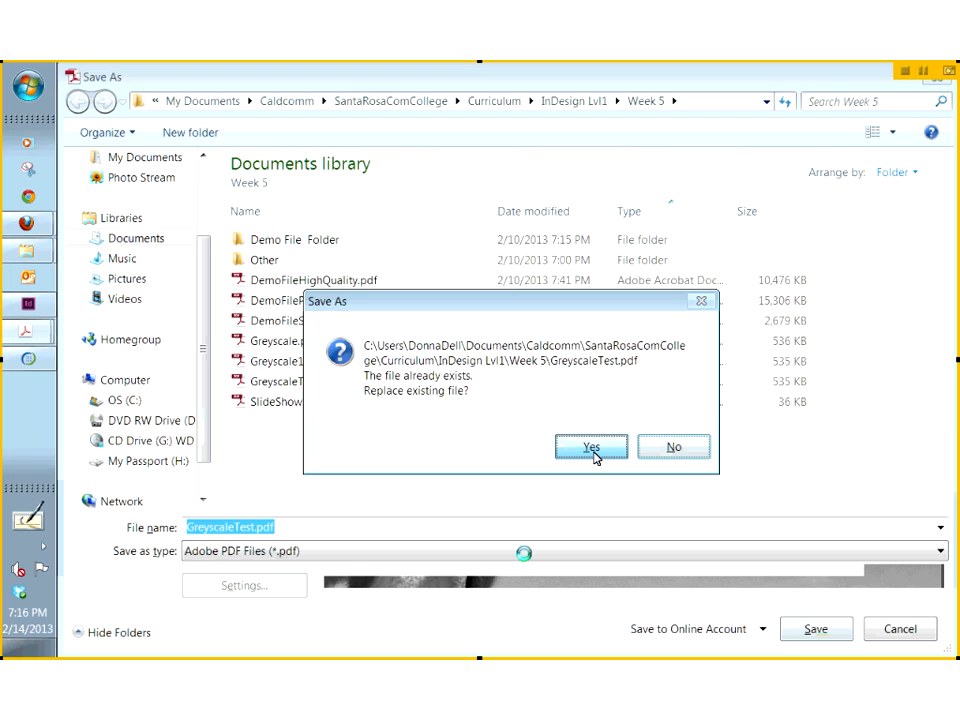
pyautogui.click(591, 448)
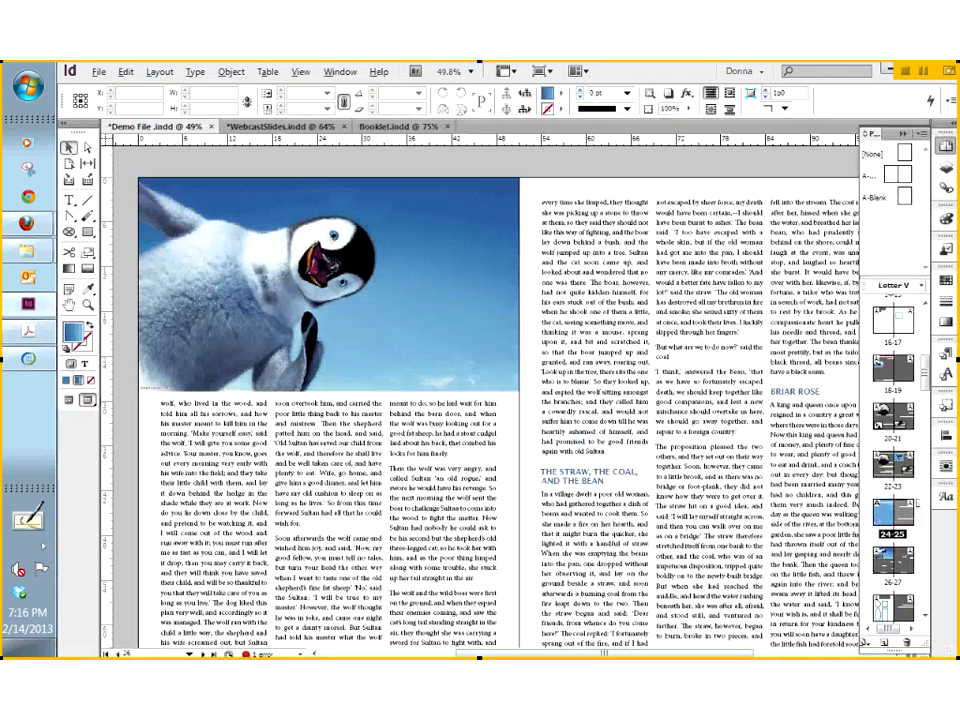
# Step: Switch to InDesign and, on page 28, remove the Gradients heading's text fill and apply a solid colour to its text stroke
pyautogui.doubleClick(882, 605)
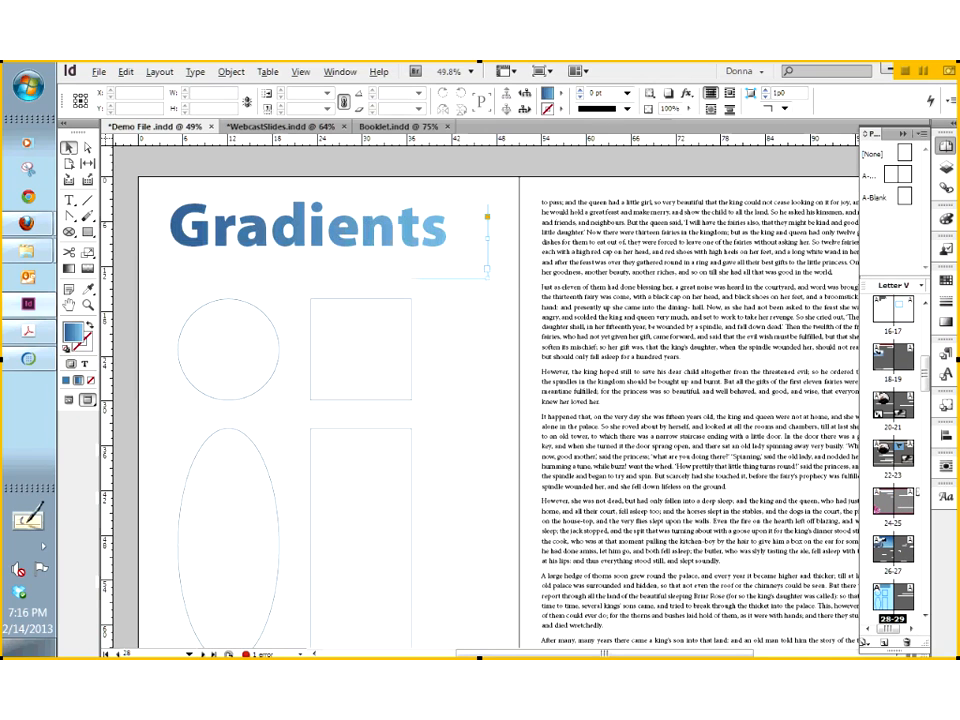
pyautogui.click(200, 254)
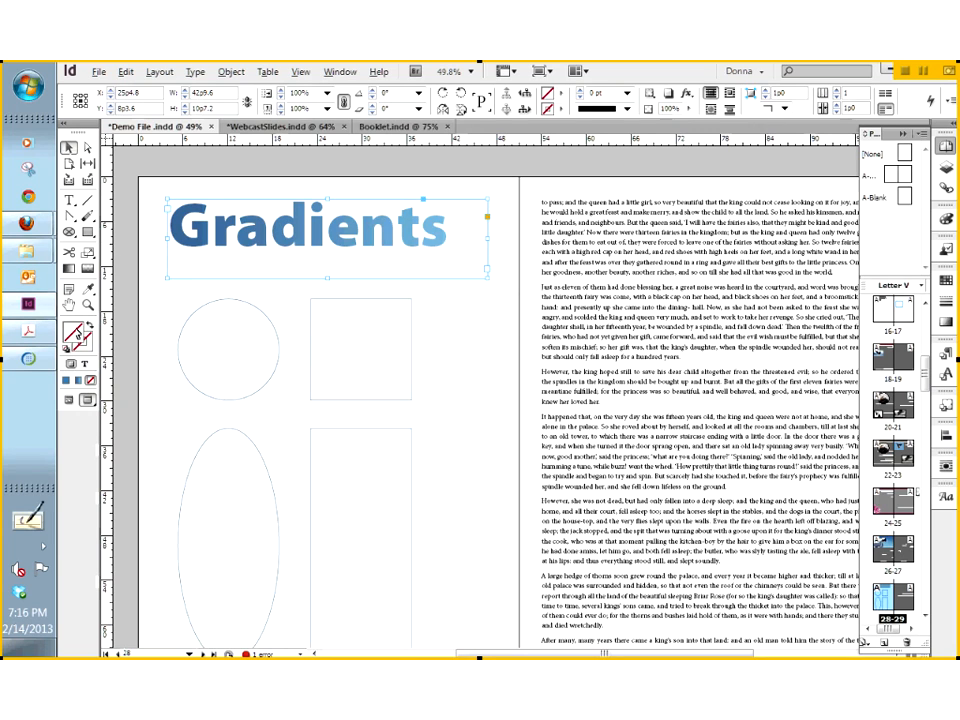
pyautogui.click(85, 364)
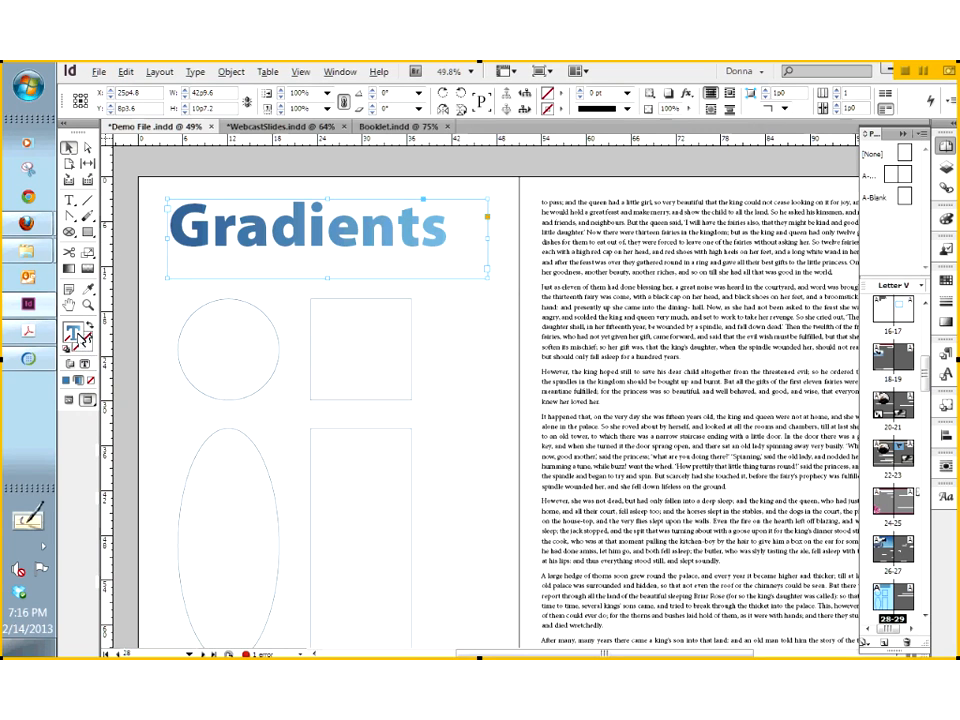
pyautogui.press('/')
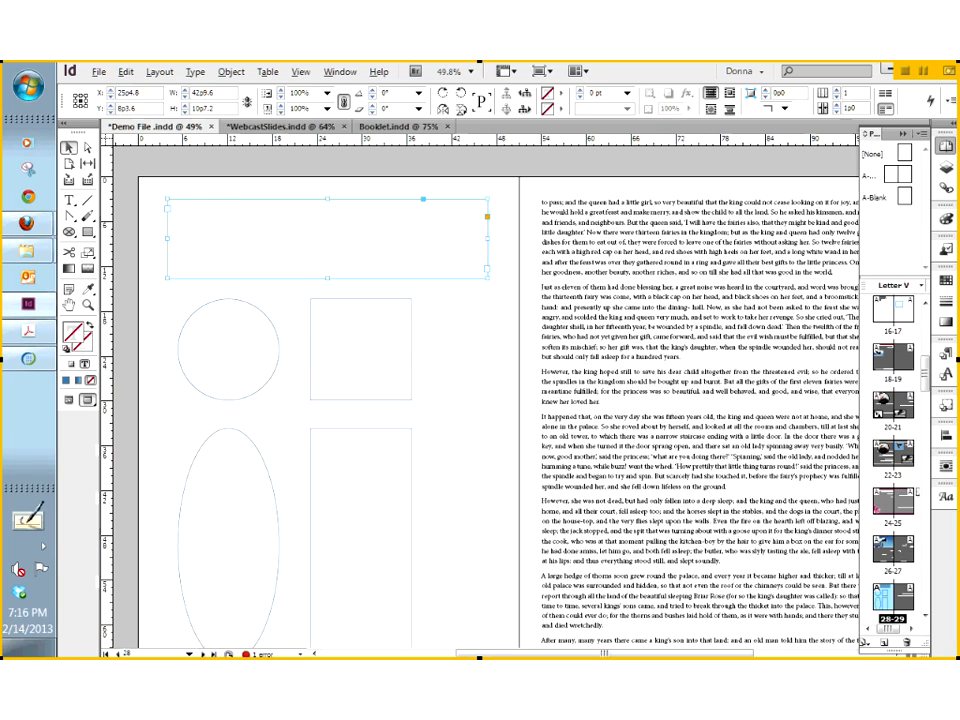
pyautogui.click(66, 380)
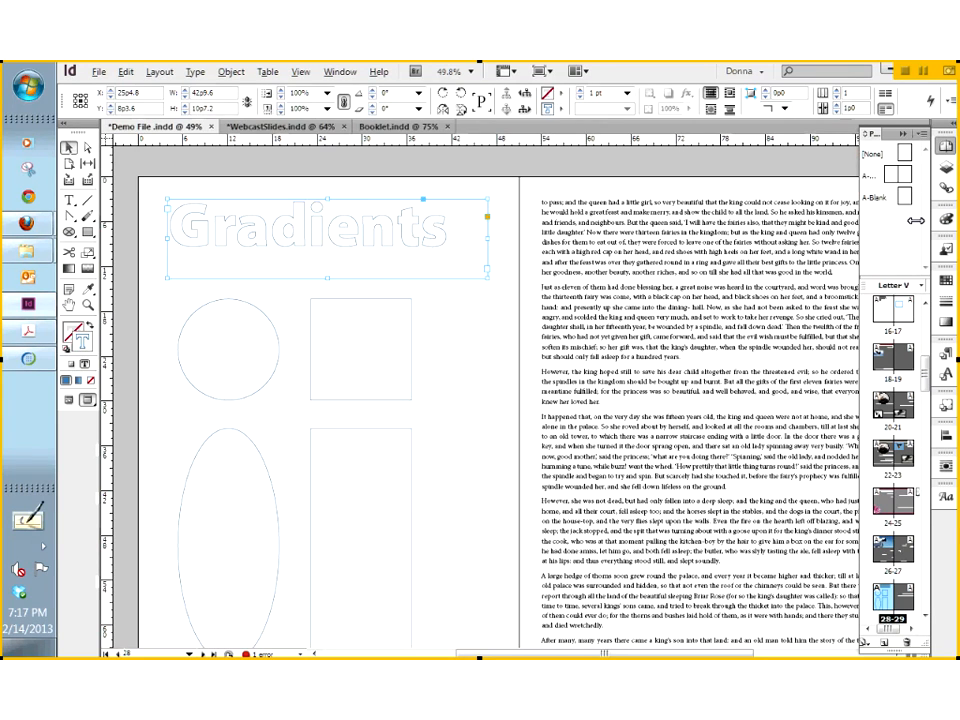
# Step: Display the colour settings for the Gradients heading's text stroke and cycle from RGB to the next colour mode
pyautogui.moveTo(916, 220); pyautogui.dragTo(907, 220)
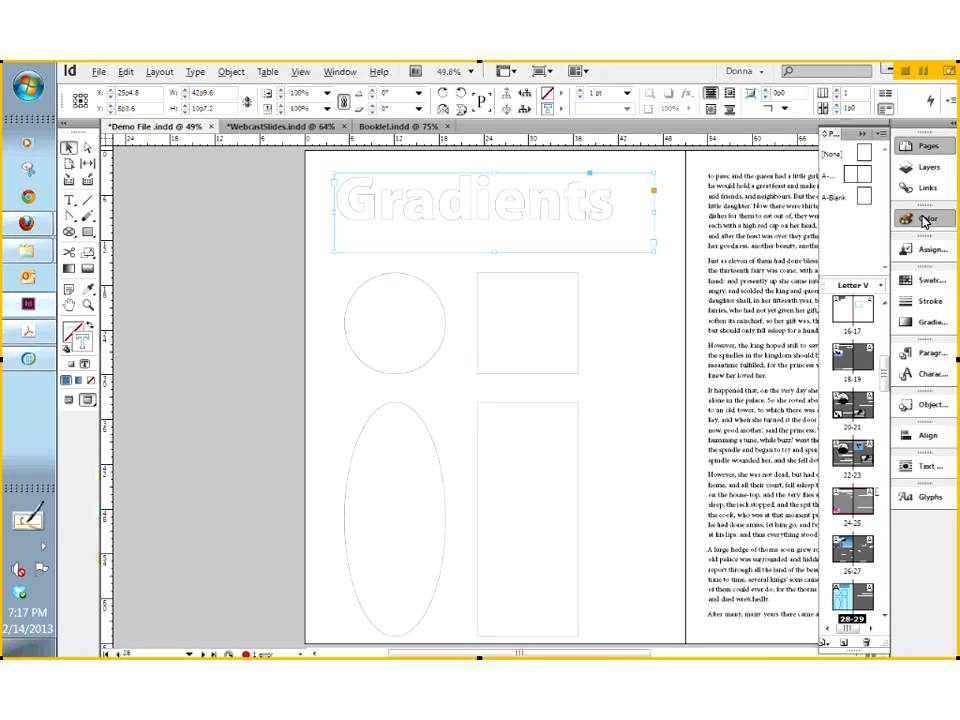
pyautogui.click(925, 220)
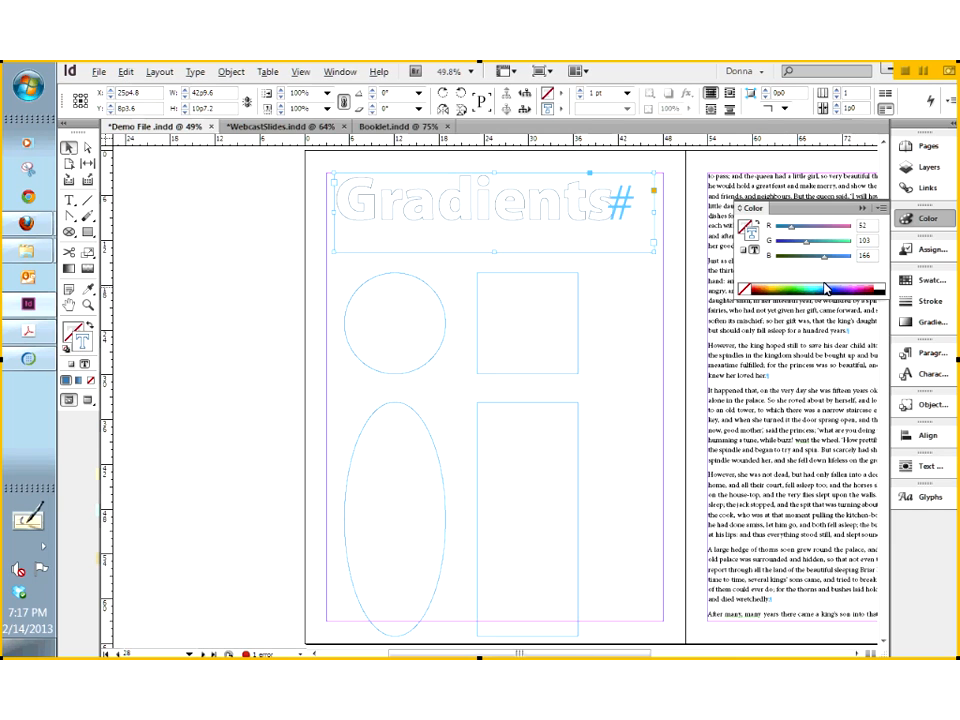
pyautogui.keyDown('shift'); pyautogui.click(818, 295); pyautogui.keyUp('shift')
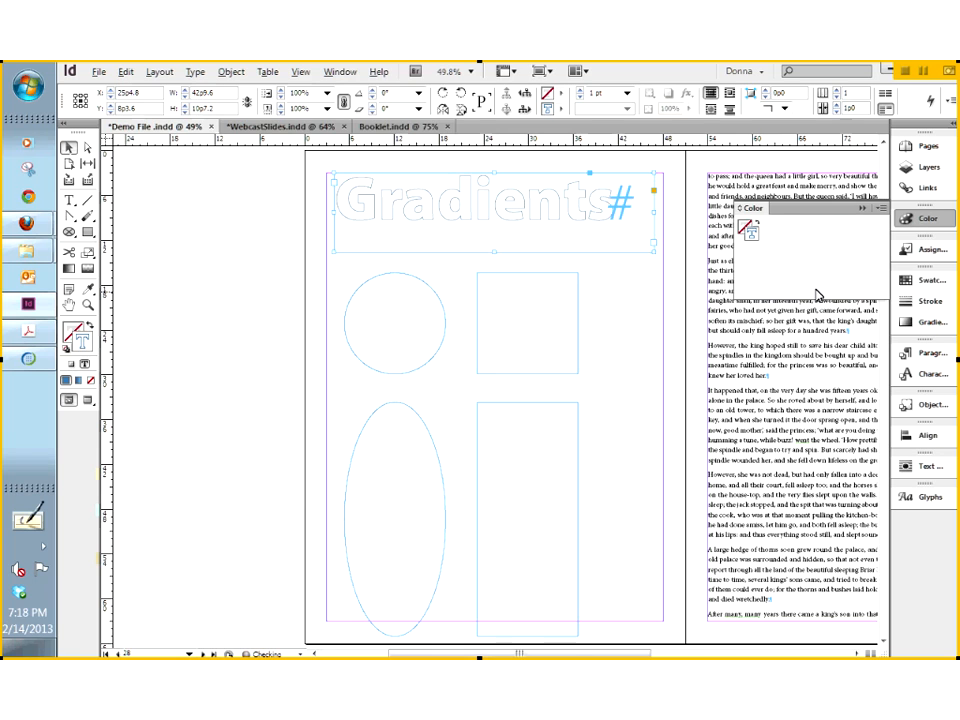
# Step: Cycle the colour settings of the Gradients heading's text stroke through the Lab, RGB and CMYK modes, ending on RGB
pyautogui.keyDown('shift'); pyautogui.click(818, 295); pyautogui.keyUp('shift')
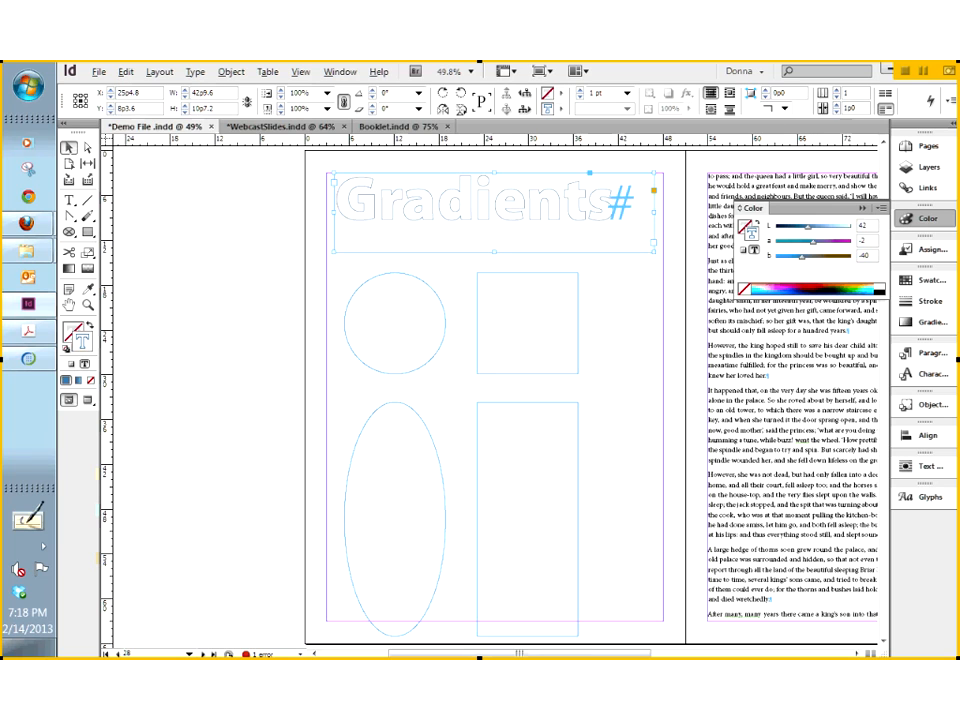
pyautogui.keyDown('shift'); pyautogui.click(785, 292); pyautogui.keyUp('shift')
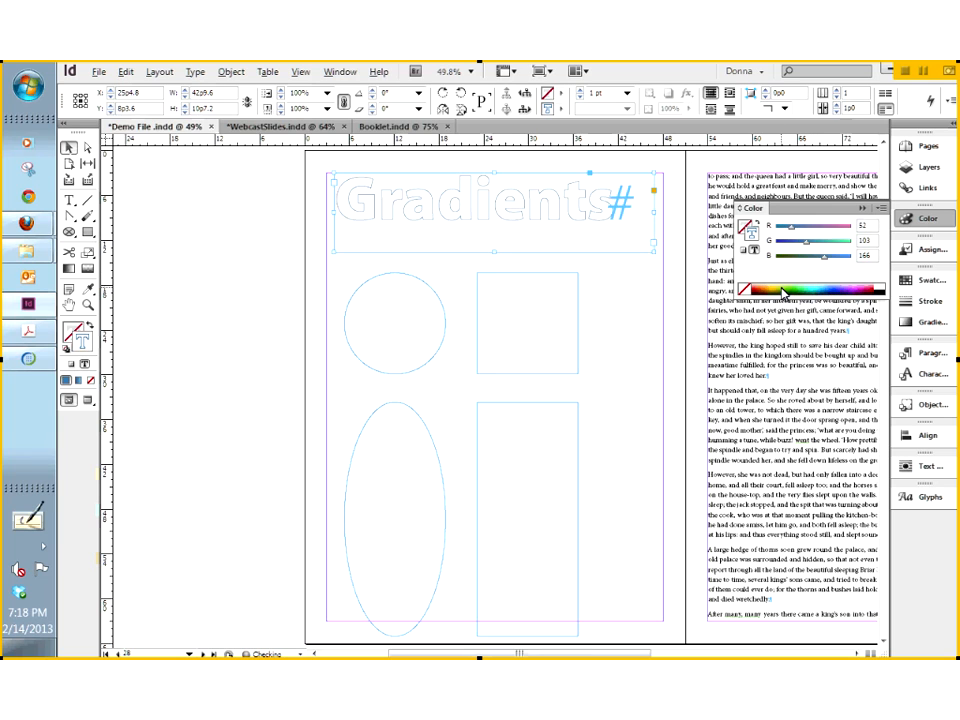
pyautogui.keyDown('shift'); pyautogui.click(784, 291); pyautogui.keyUp('shift')
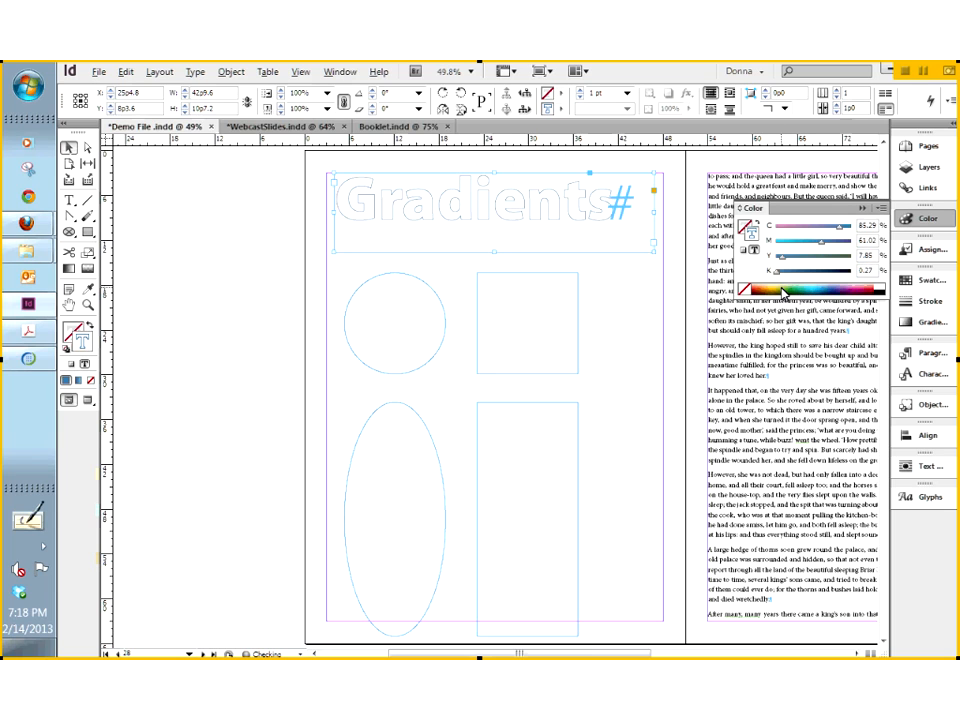
pyautogui.keyDown('shift'); pyautogui.click(785, 292); pyautogui.keyUp('shift')
pyautogui.keyDown('shift'); pyautogui.click(785, 292); pyautogui.keyUp('shift')
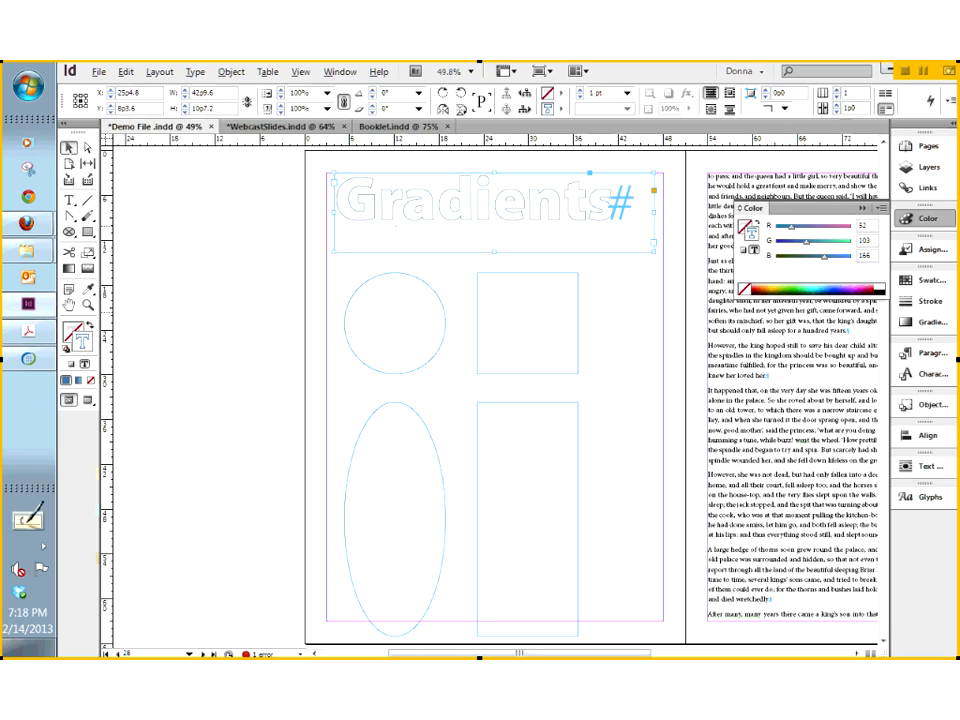
# Step: Fill the circle below the heading with the C=43 M=100 Y=100 K=30 swatch and set its stroke to None
pyautogui.click(407, 371)
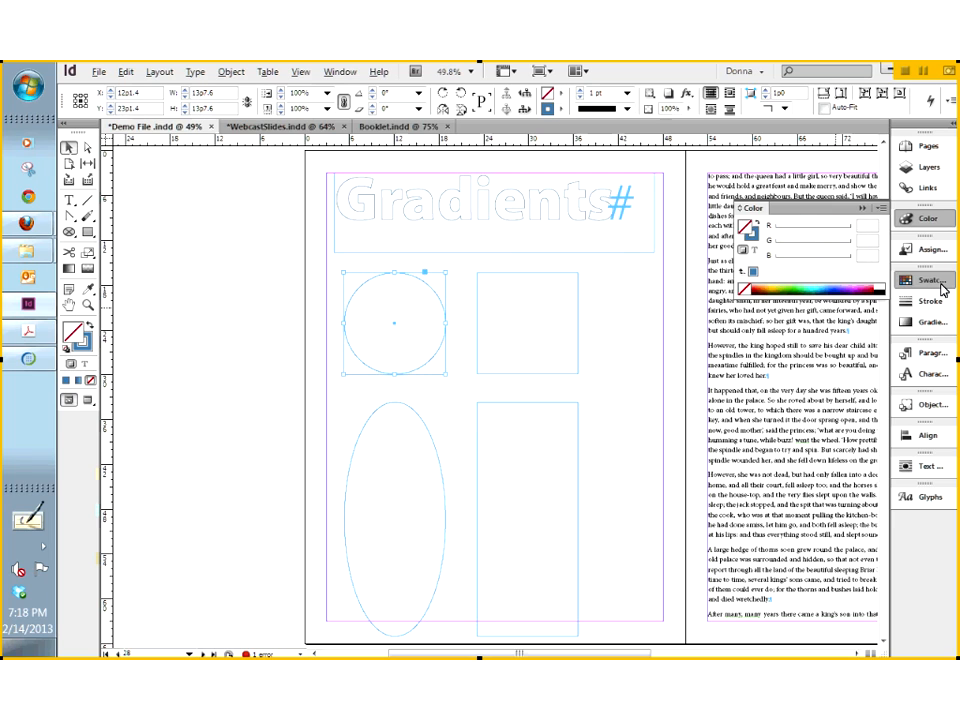
pyautogui.click(938, 283)
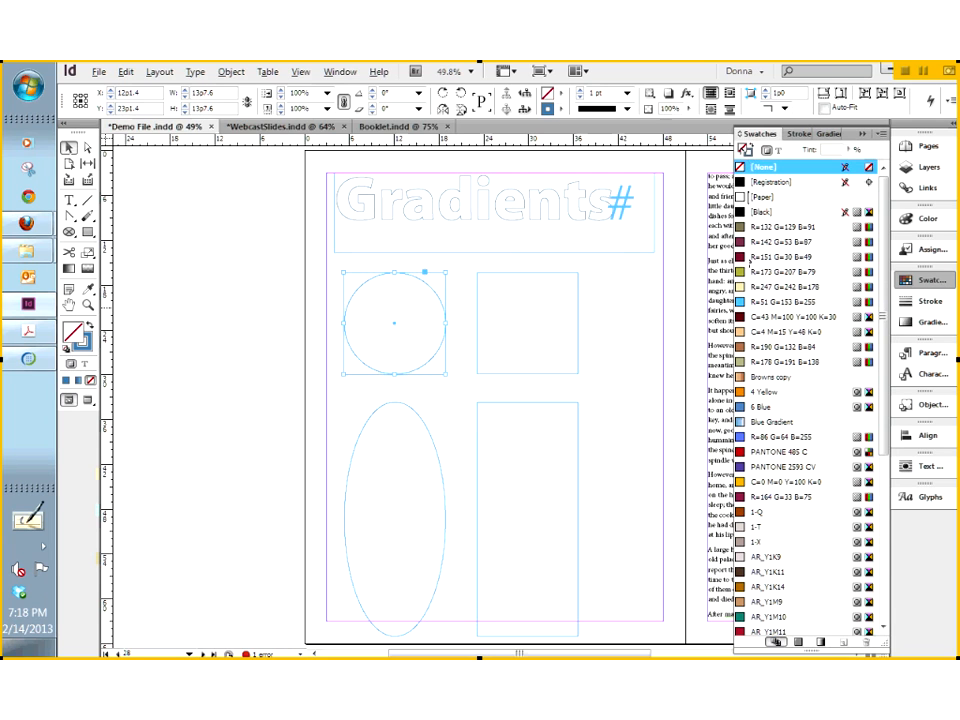
pyautogui.click(790, 316)
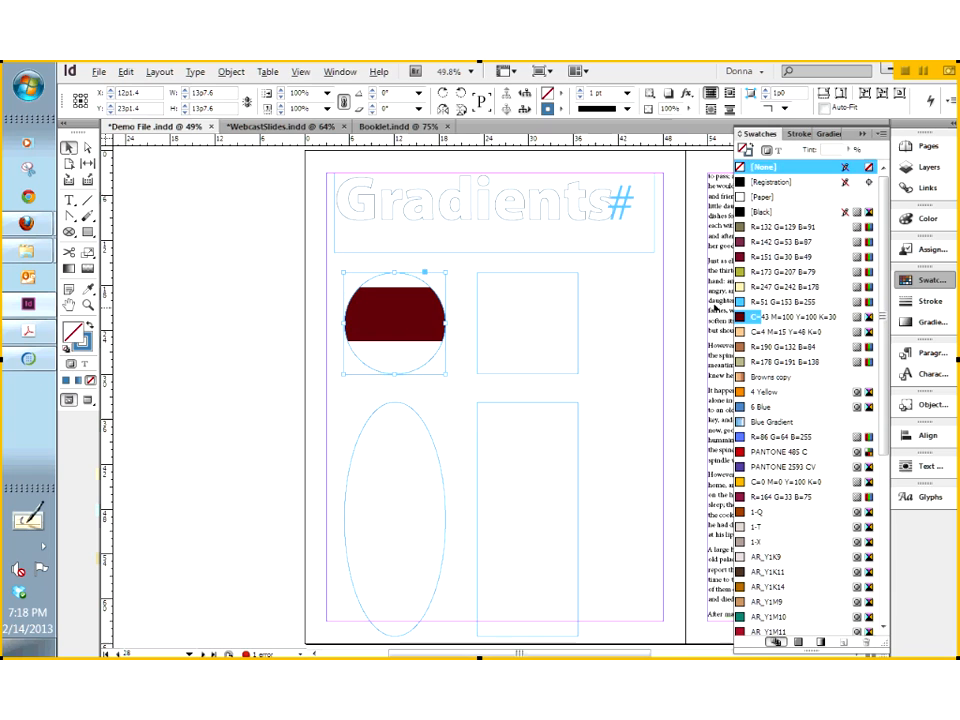
pyautogui.click(925, 222)
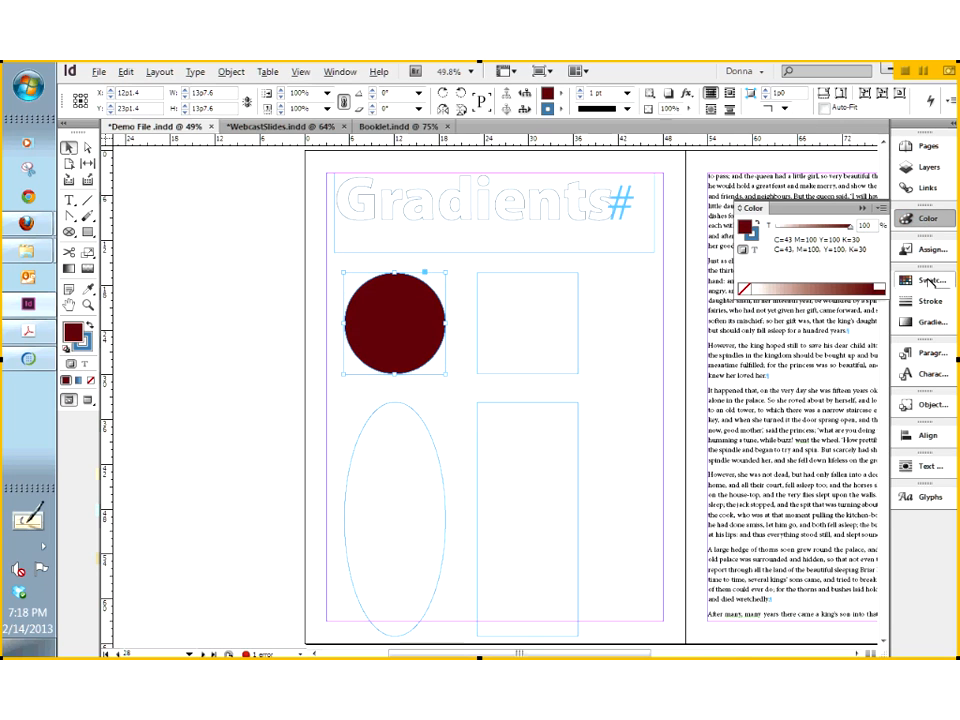
pyautogui.click(912, 281)
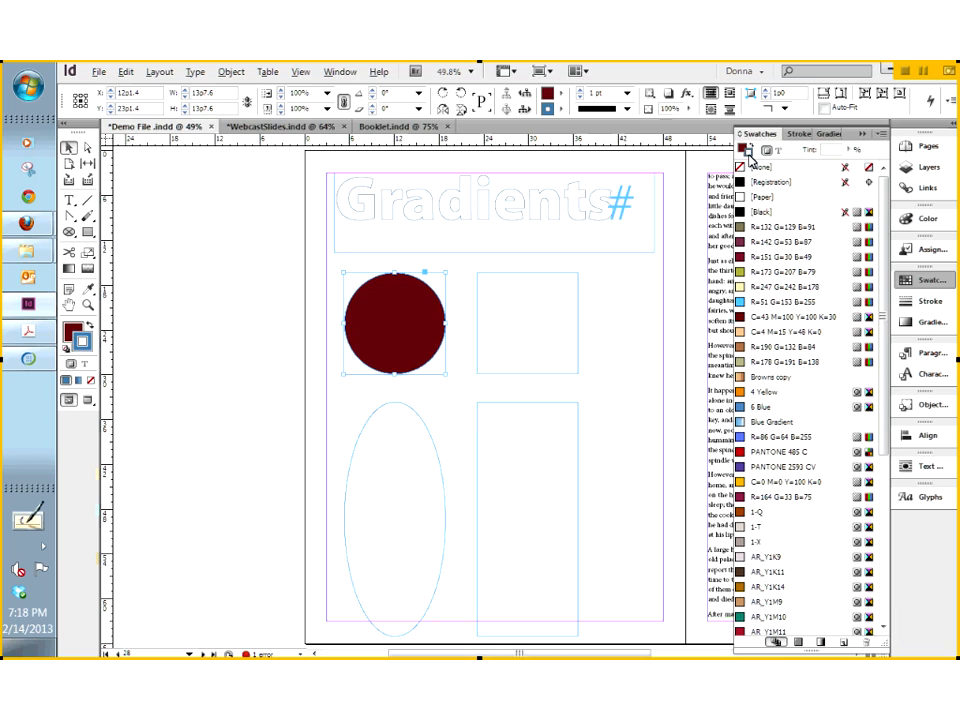
pyautogui.click(755, 167)
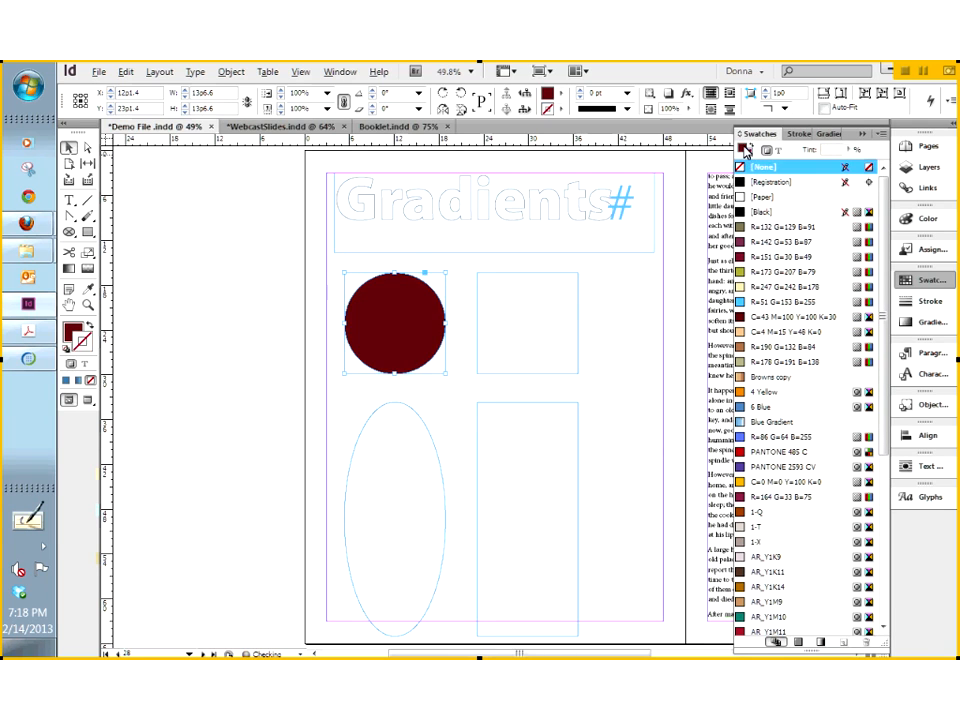
pyautogui.click(744, 149)
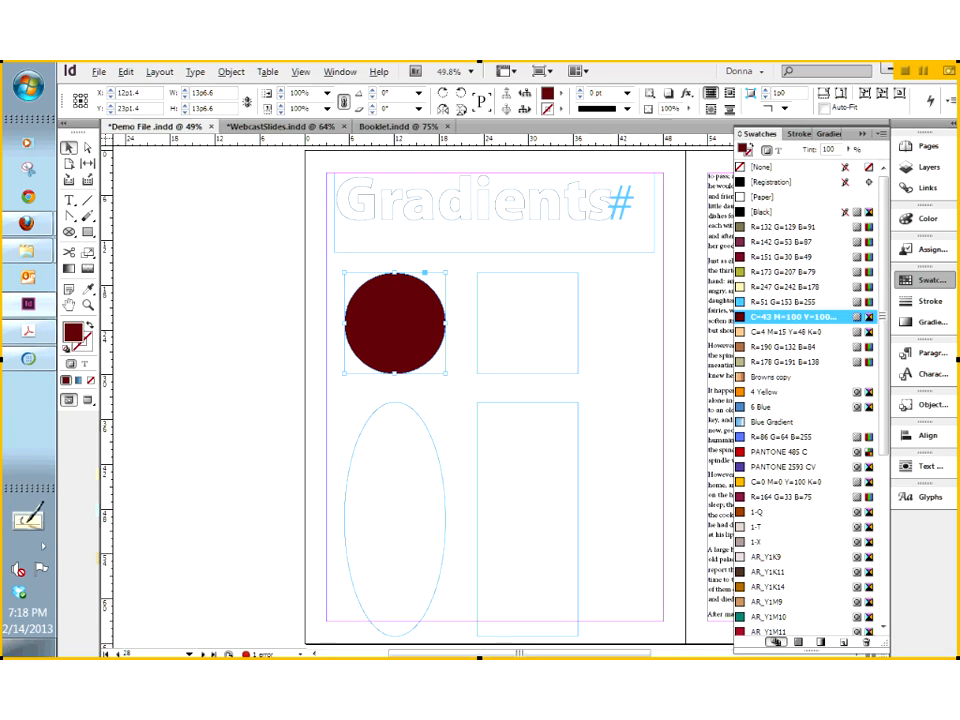
# Step: Try several tints of the circle's fill colour, going through 37, 71 and 62 percent and ending at 34 percent
pyautogui.click(932, 219)
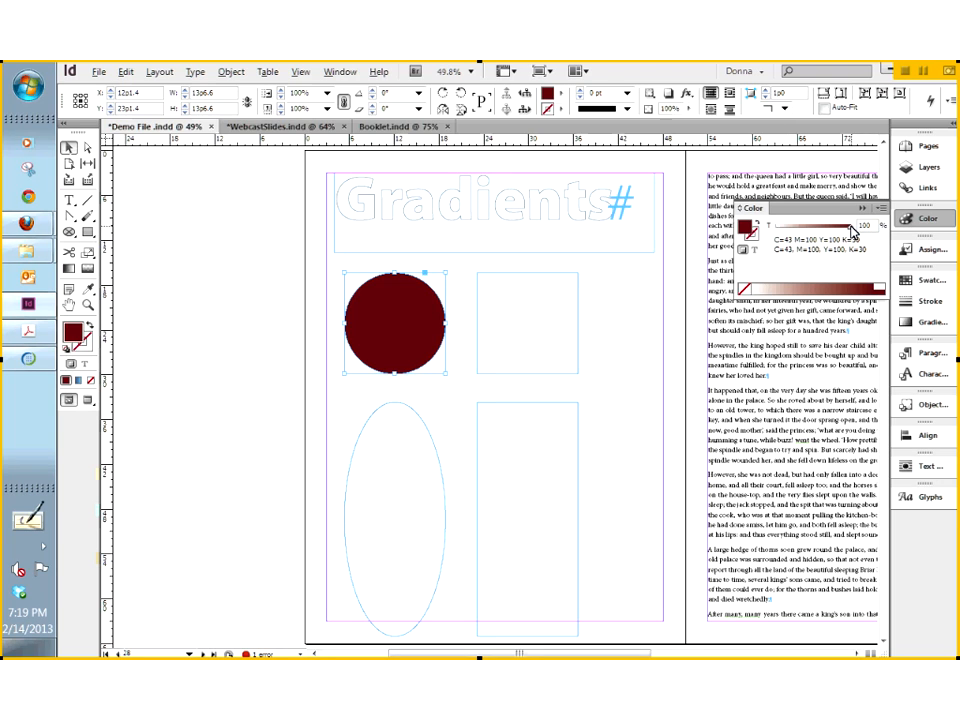
pyautogui.moveTo(851, 229); pyautogui.dragTo(806, 232)
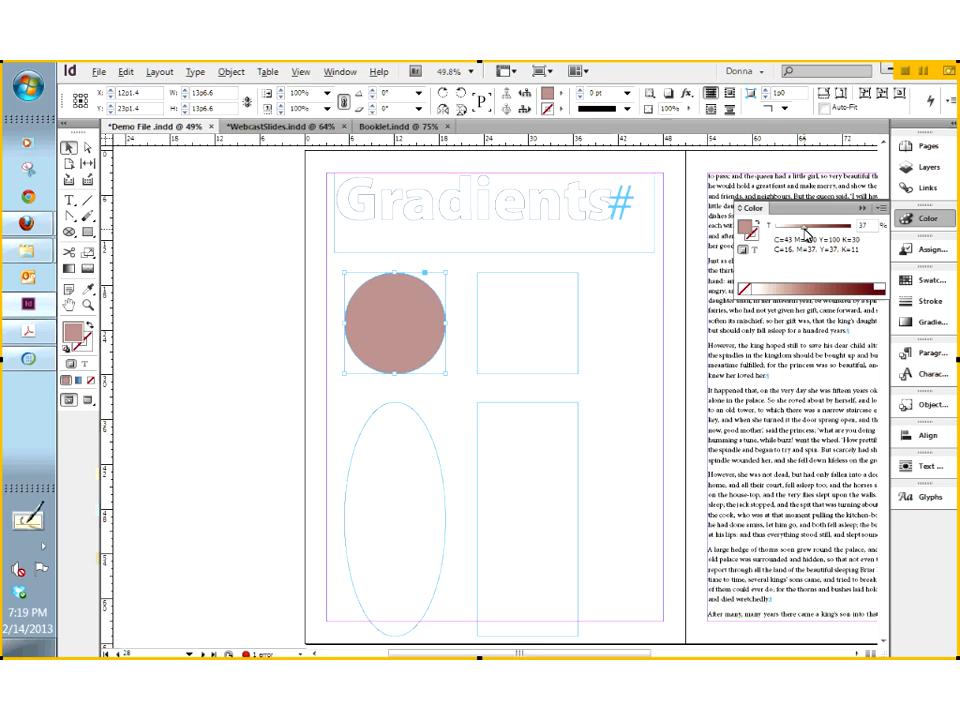
pyautogui.moveTo(806, 232); pyautogui.dragTo(830, 232)
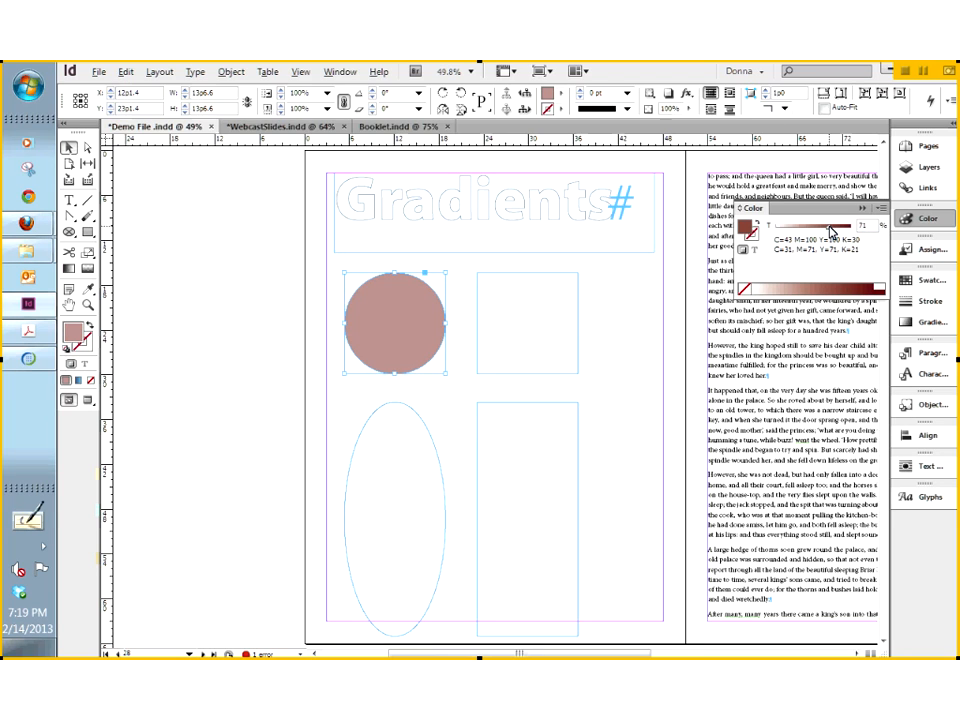
pyautogui.moveTo(830, 232); pyautogui.dragTo(822, 233)
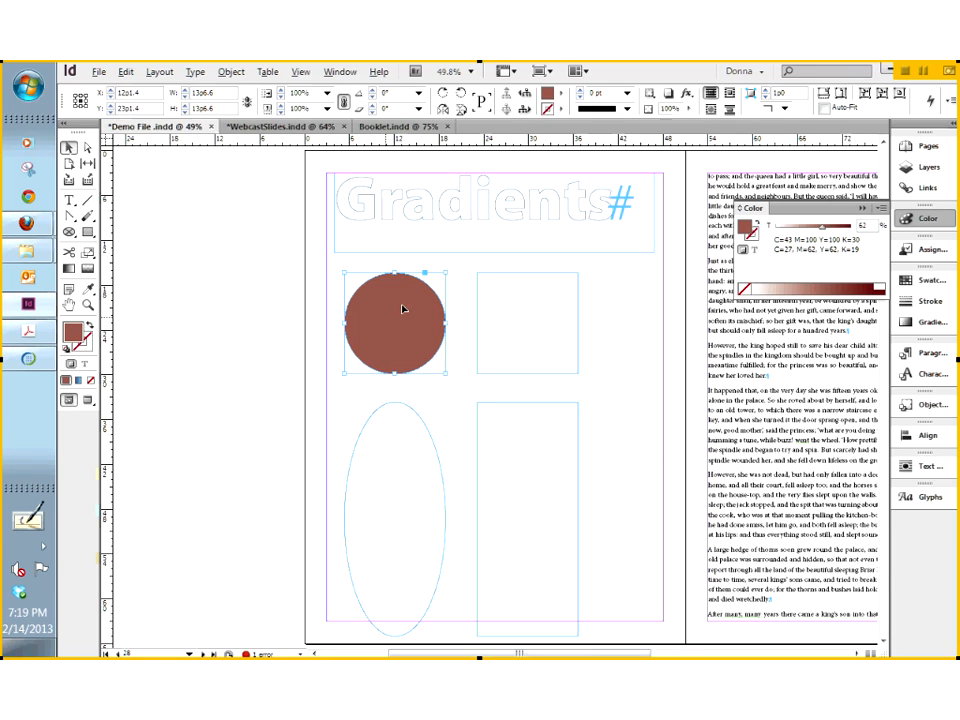
pyautogui.moveTo(831, 225); pyautogui.dragTo(801, 226)
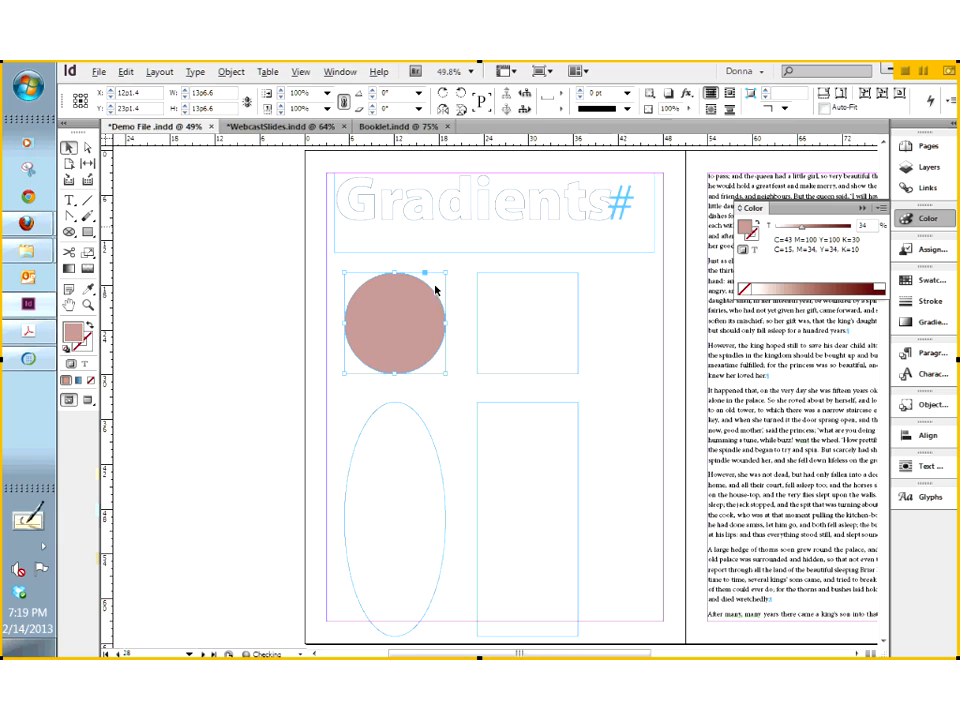
# Step: Try placing the circle over the start of the Gradients heading and bringing it to the front, and undo both changes
pyautogui.moveTo(375, 311); pyautogui.dragTo(344, 226)
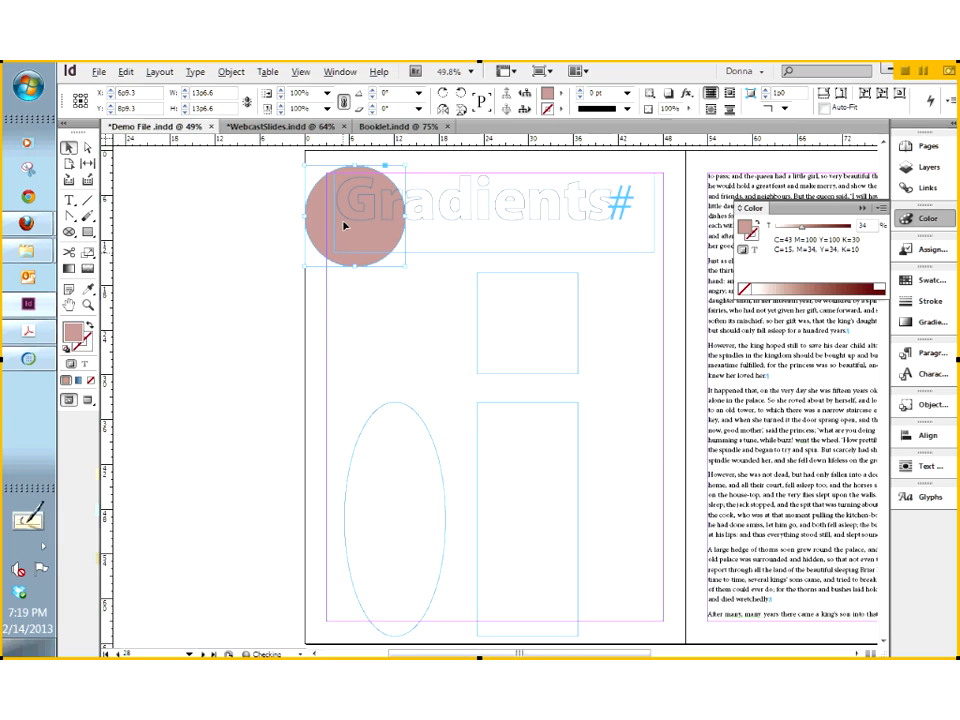
pyautogui.rightClick(322, 236)
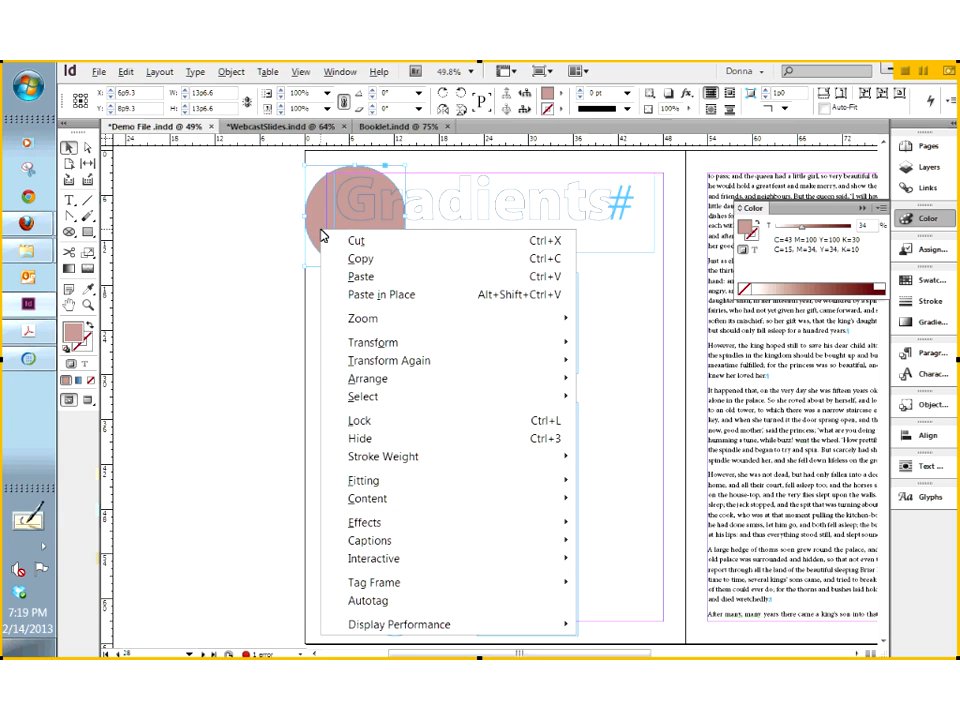
pyautogui.moveTo(364, 382)
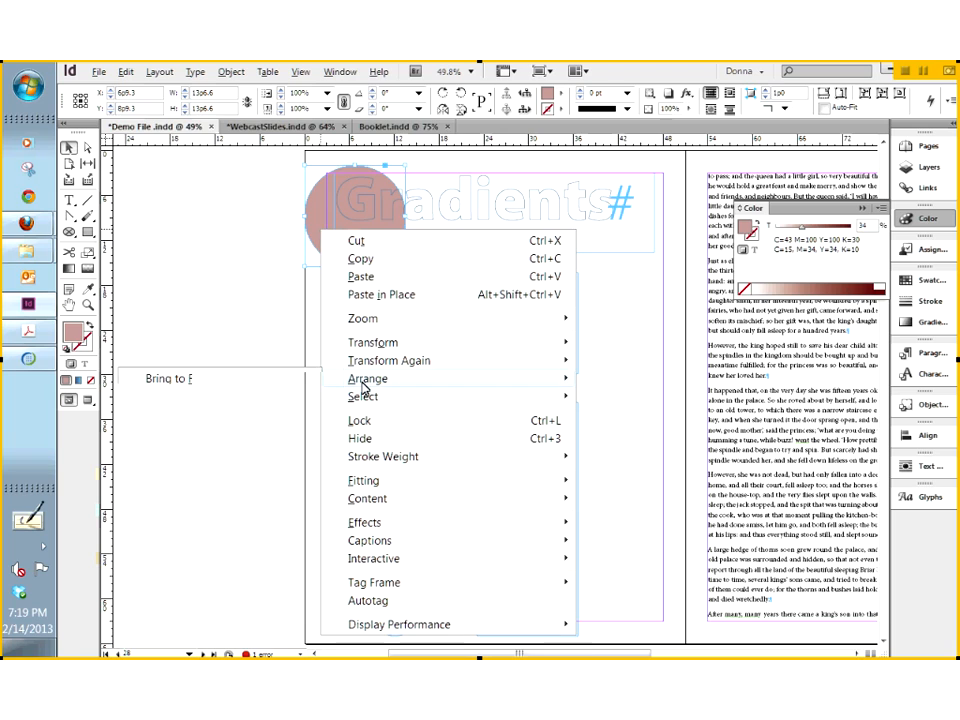
pyautogui.click(210, 379)
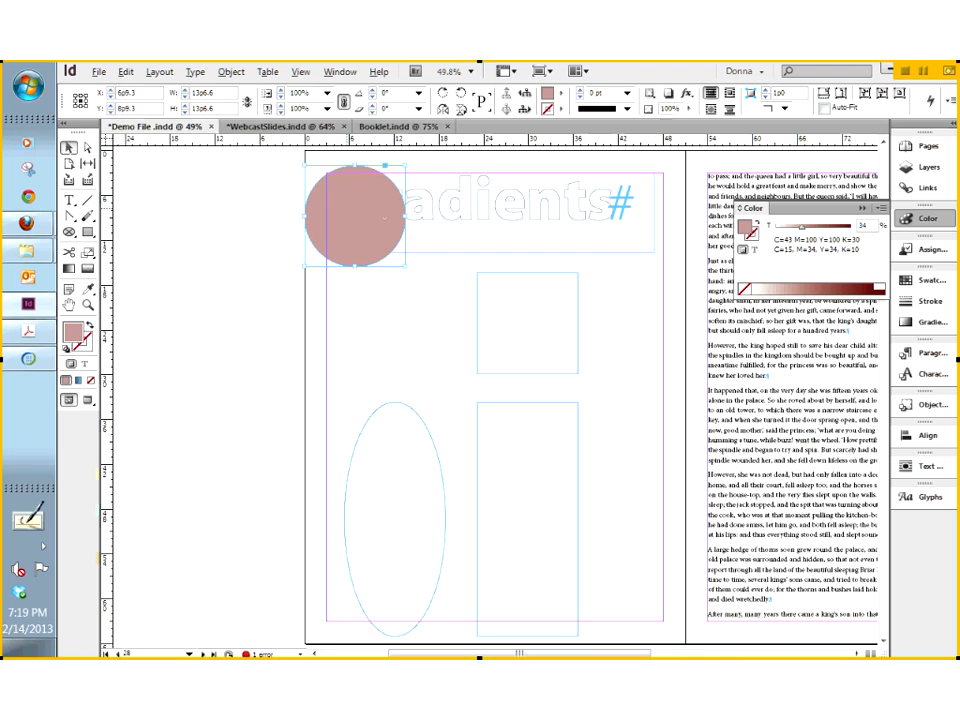
pyautogui.hotkey('ctrl', 'z')
pyautogui.hotkey('ctrl', 'z')
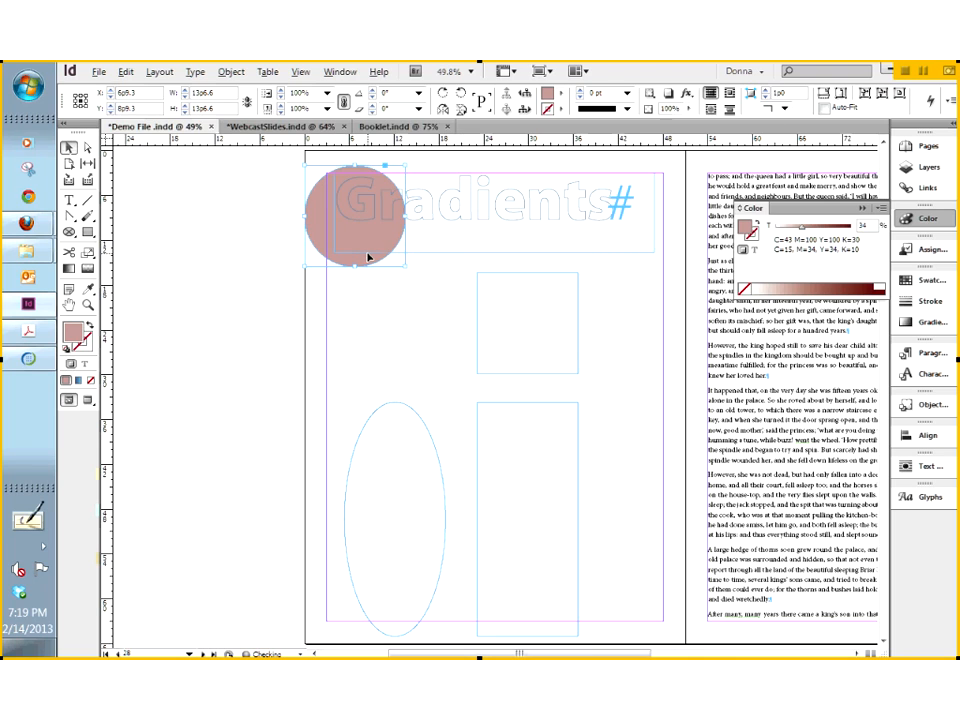
# Step: Try the circle's fill at 100 percent, 0 percent and other tints from the colour ramp, and set it to 52 percent
pyautogui.moveTo(802, 229); pyautogui.dragTo(859, 230)
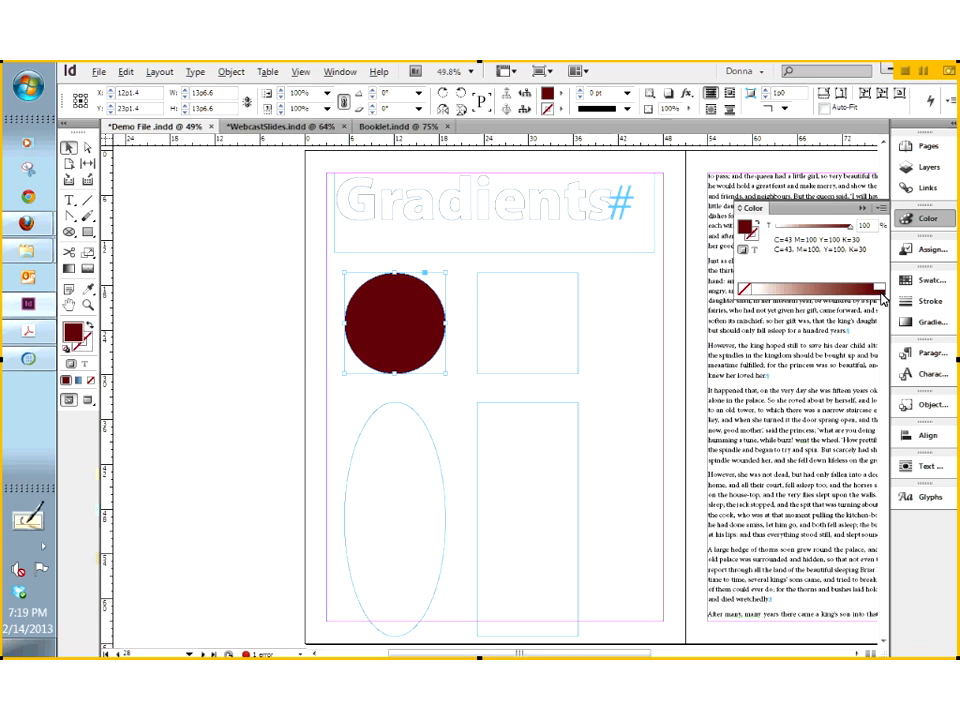
pyautogui.click(745, 289)
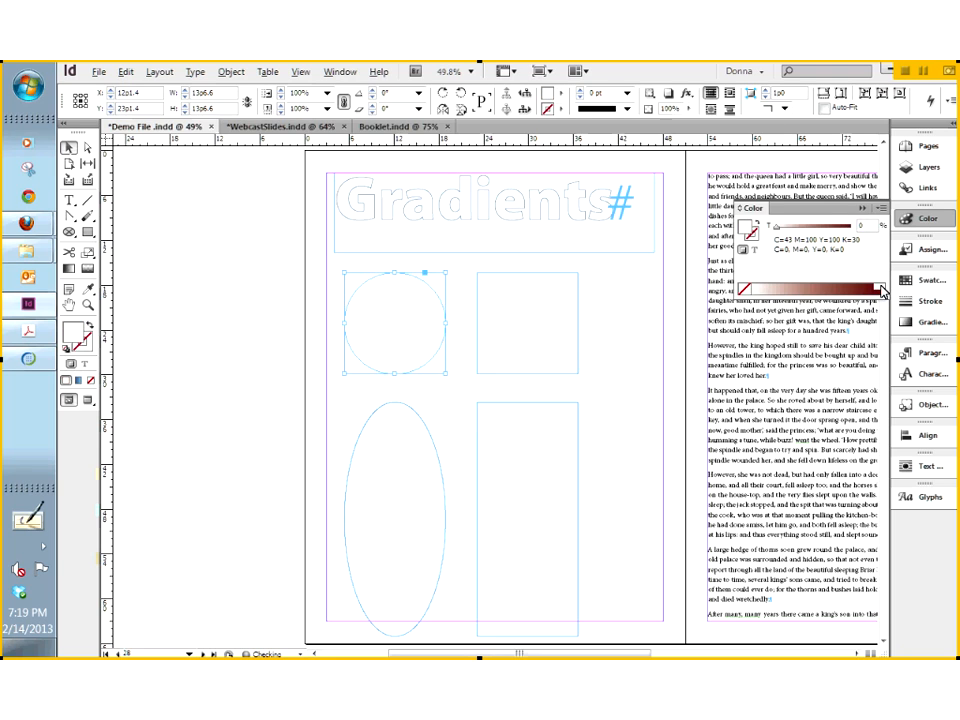
pyautogui.click(767, 290)
pyautogui.click(789, 290)
pyautogui.click(811, 290)
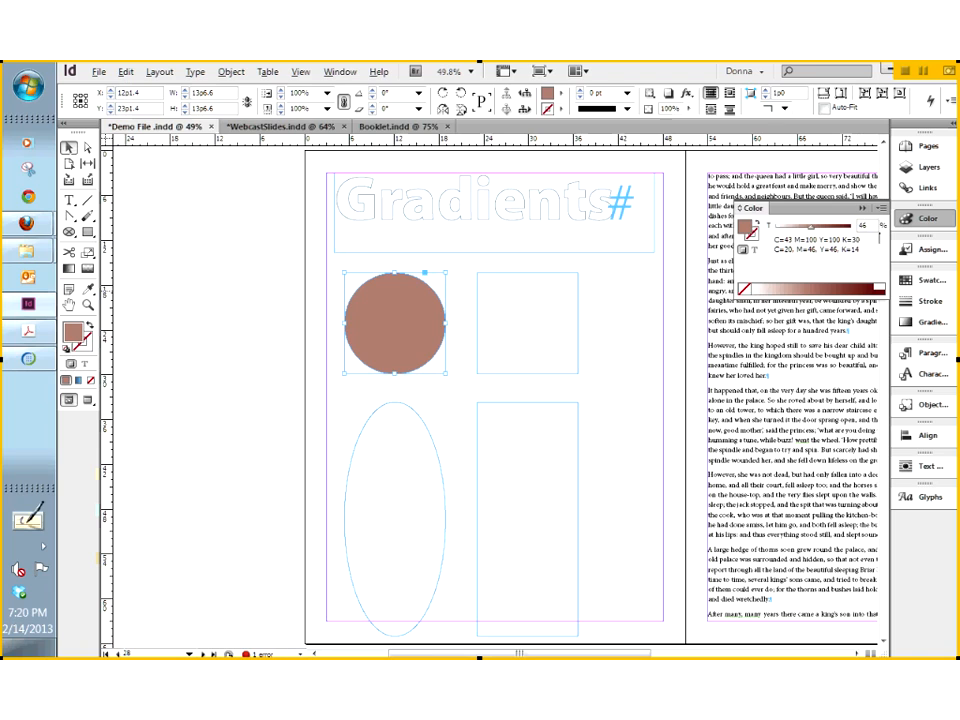
pyautogui.click(814, 295)
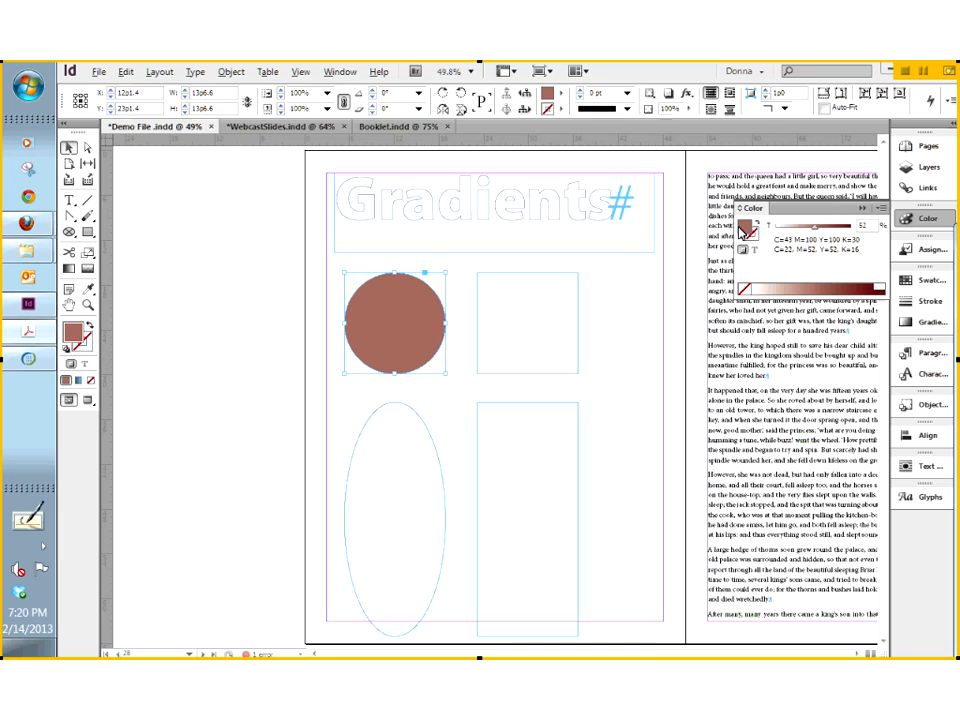
# Step: Deselect the circle and examine the Add to Swatches option for colours and the Add Unnamed Colors option for swatches
pyautogui.rightClick(752, 230)
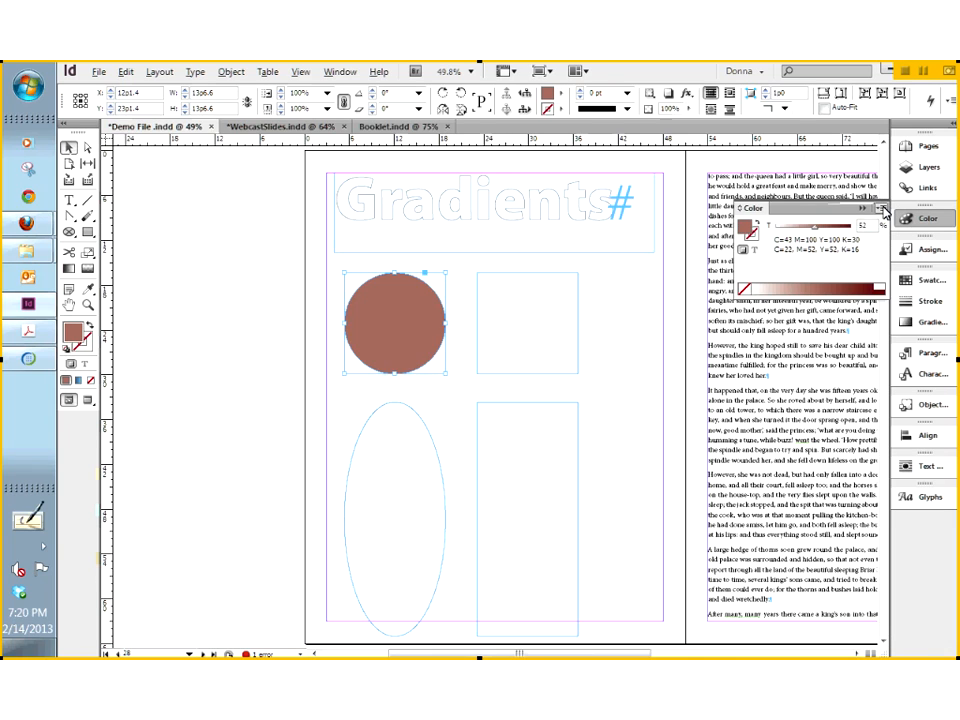
pyautogui.click(882, 209)
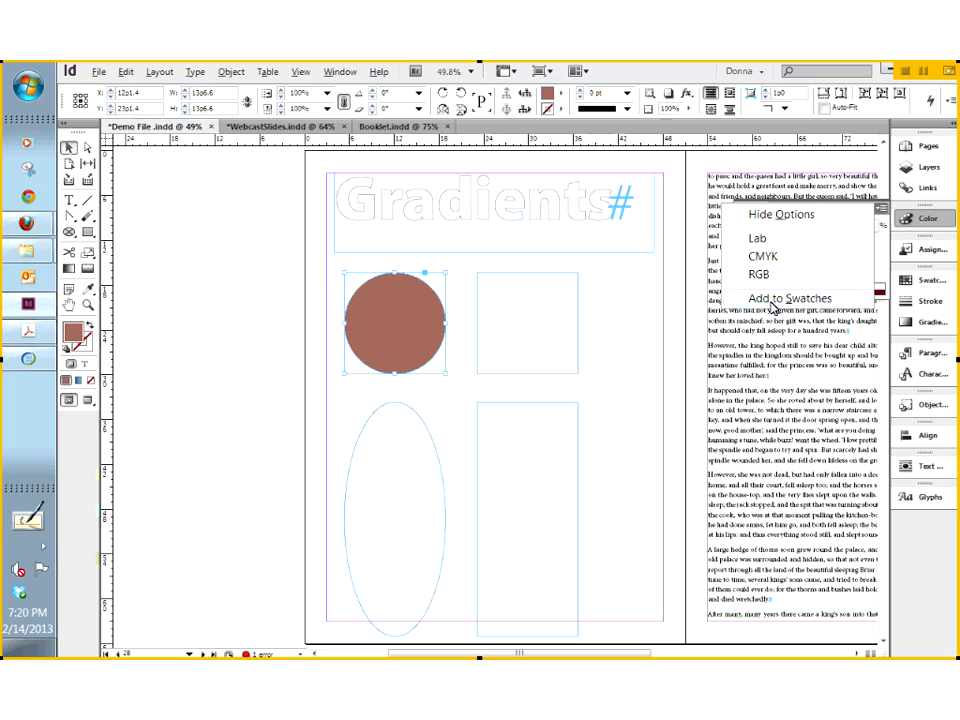
pyautogui.click(653, 317)
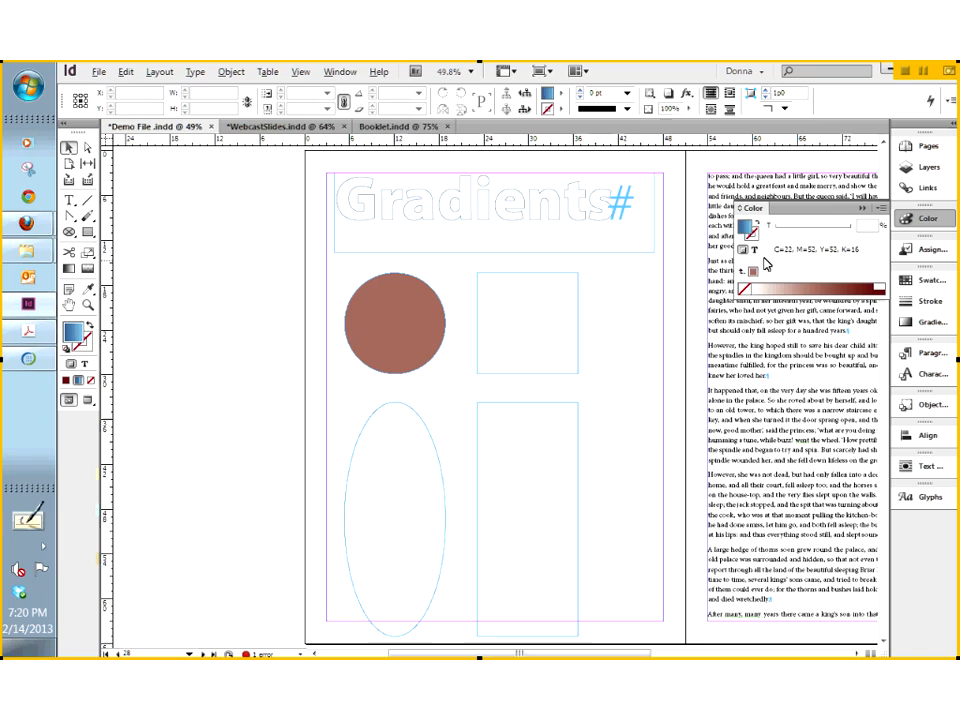
pyautogui.click(863, 209)
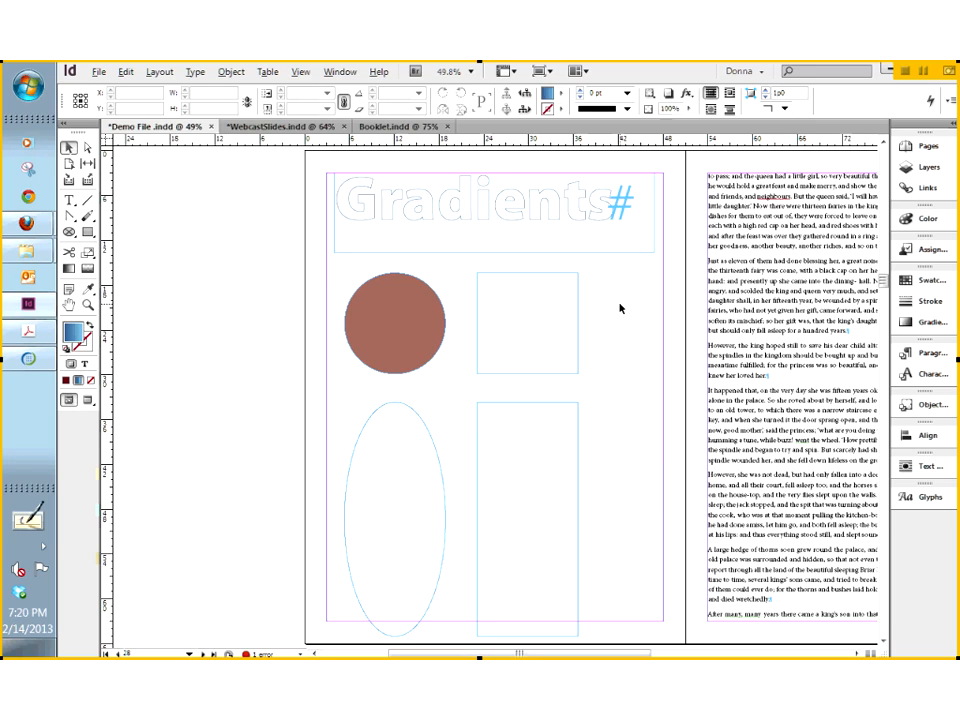
pyautogui.click(940, 284)
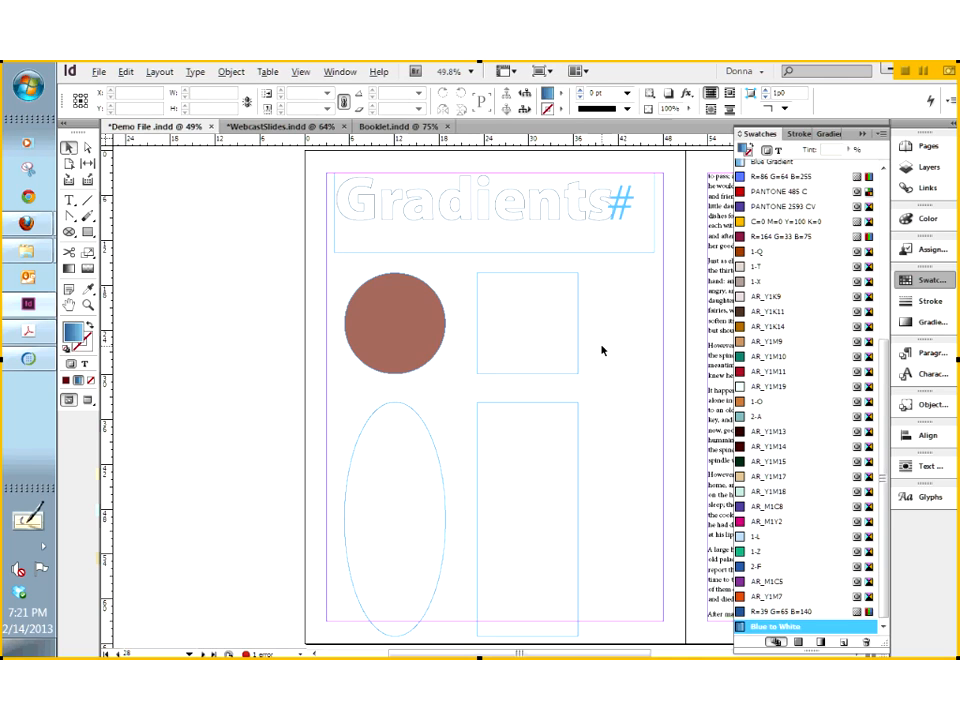
pyautogui.click(880, 138)
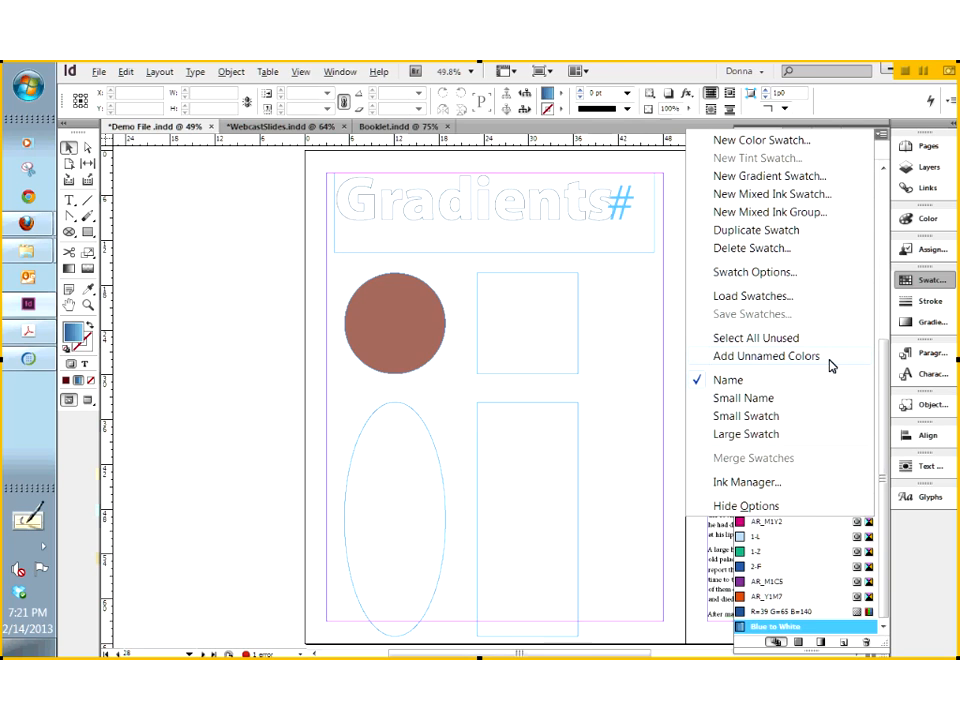
pyautogui.click(638, 408)
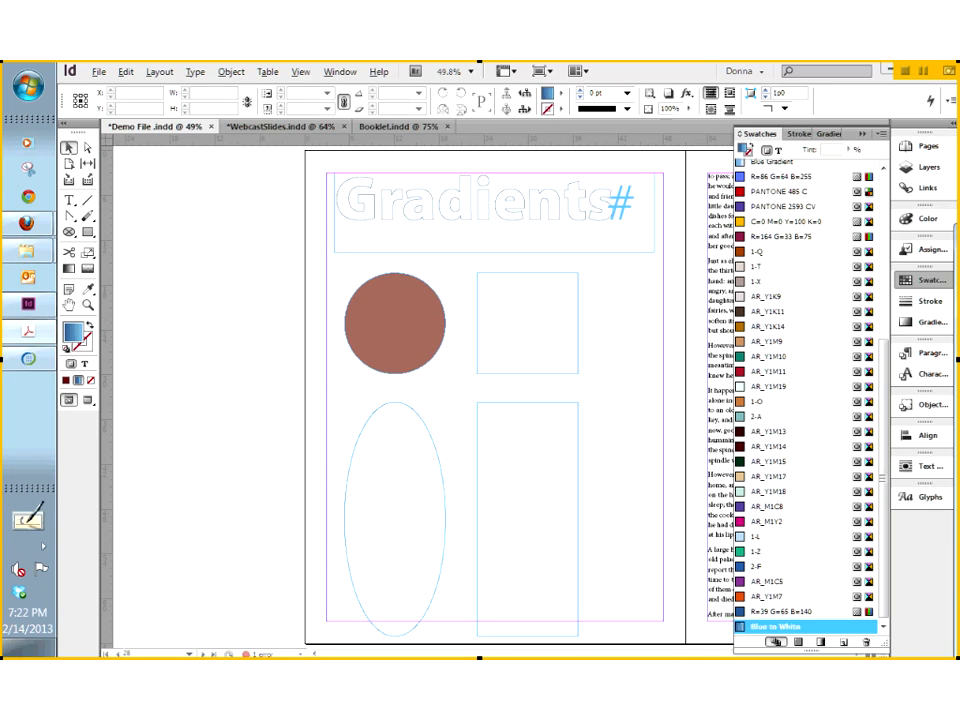
# Step: Select the word Gradients in the heading and fill its text with the PANTONE 2593 CV swatch
pyautogui.press('t')
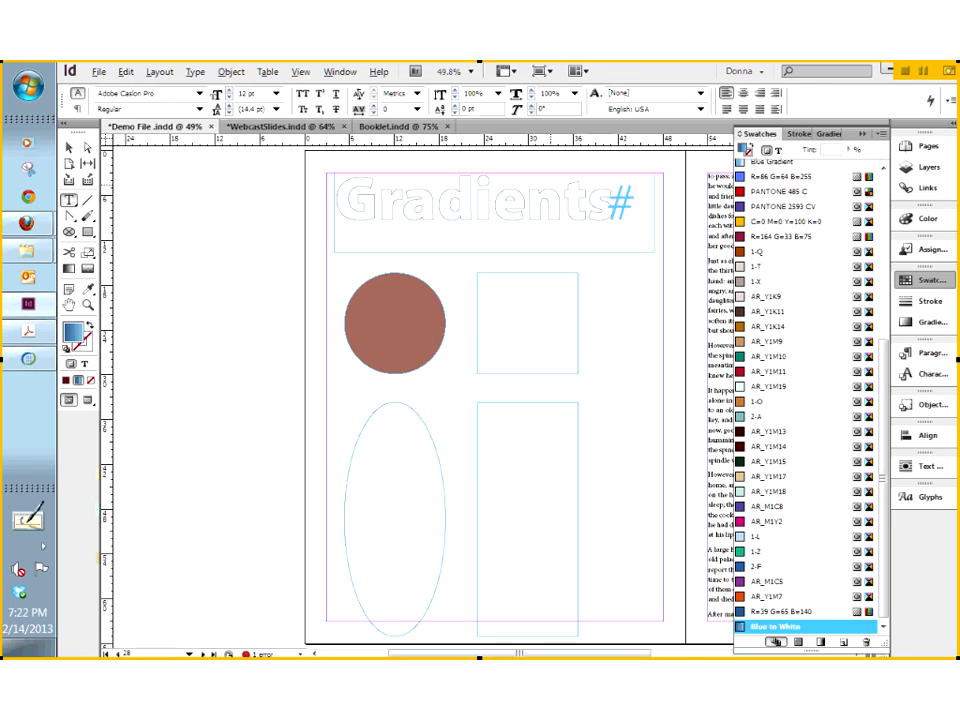
pyautogui.moveTo(618, 205); pyautogui.dragTo(338, 205)
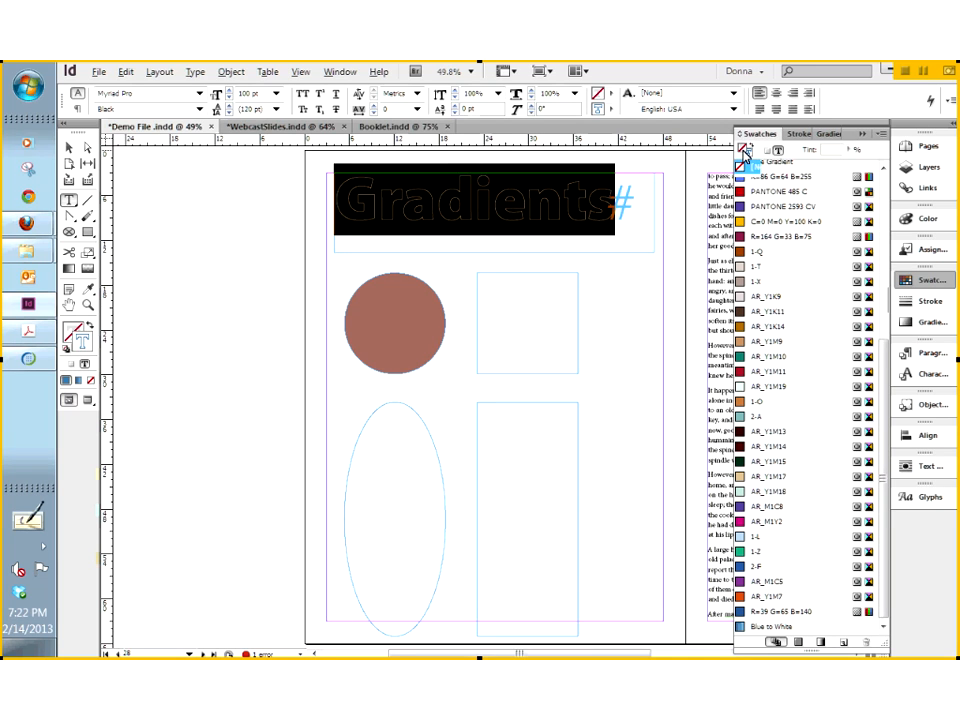
pyautogui.scroll(5, 748, 152)
pyautogui.click(785, 466)
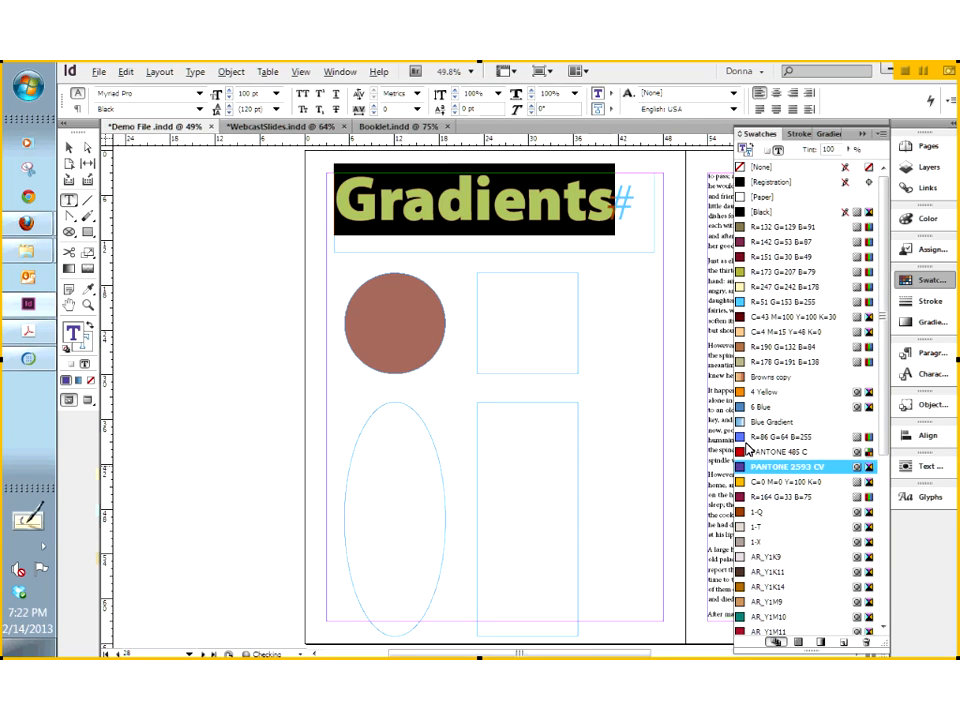
# Step: Stroke the Gradients heading text with the 4 Yellow swatch and deselect the text to view it
pyautogui.click(752, 155)
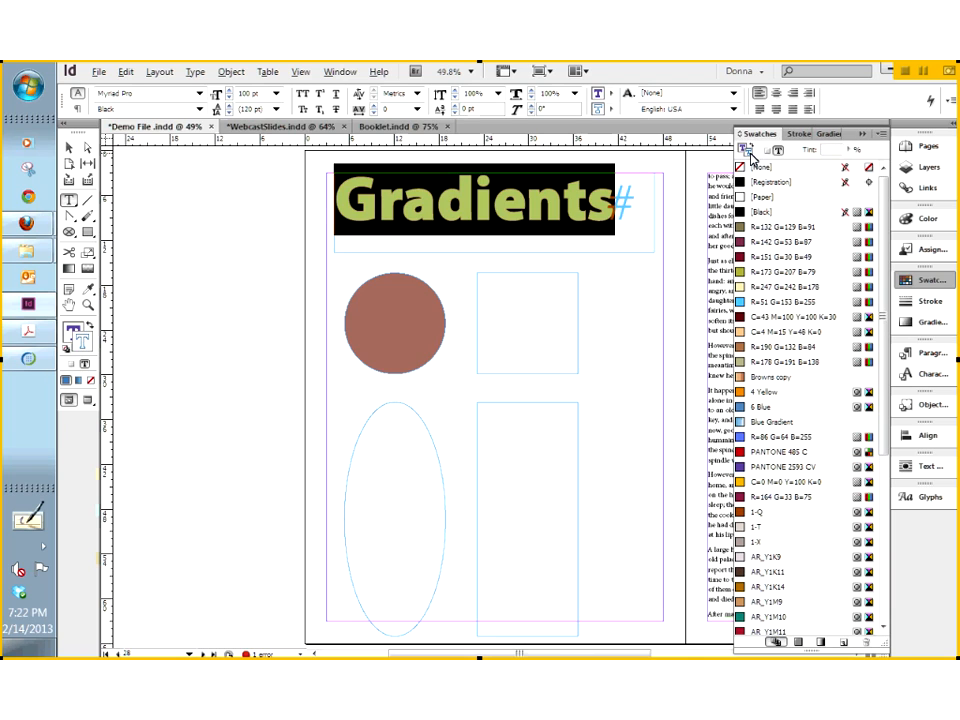
pyautogui.click(768, 392)
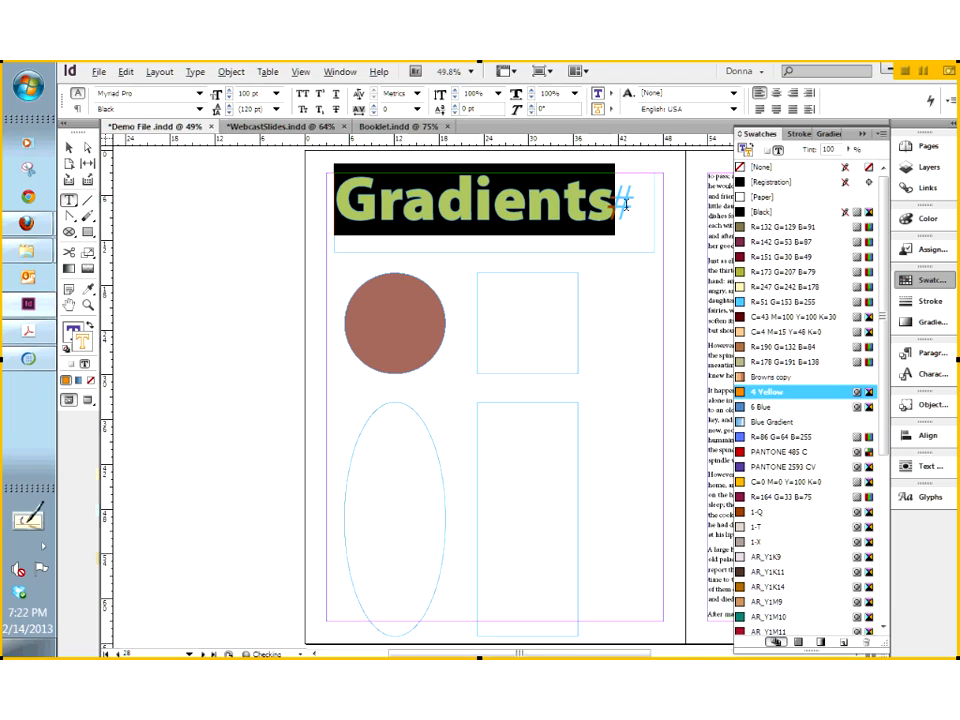
pyautogui.click(619, 205)
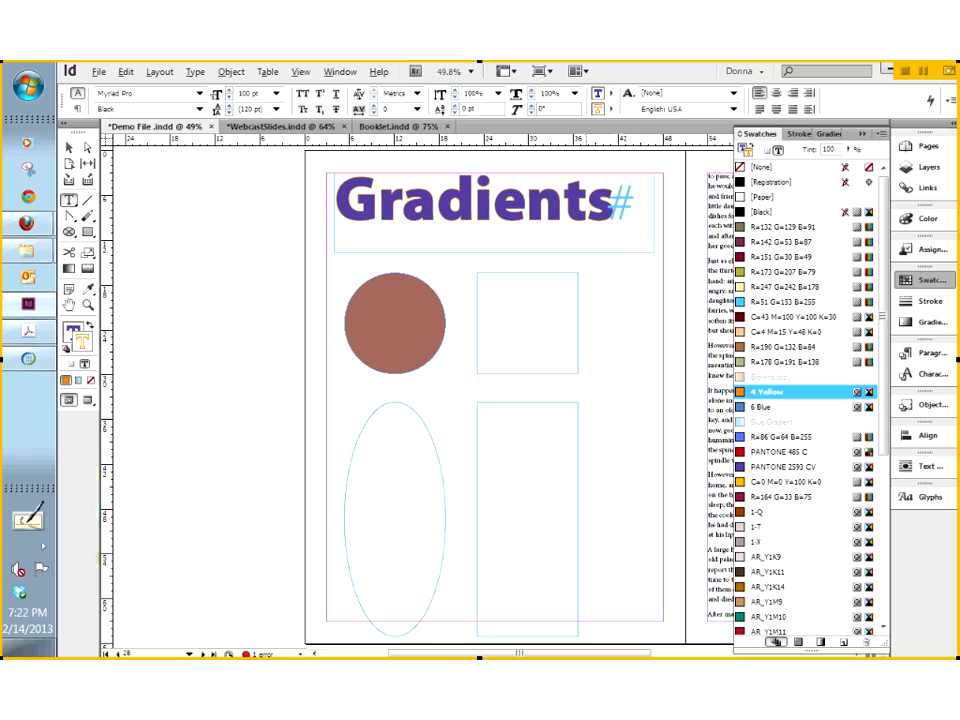
# Step: Reselect the word Gradients and increase its stroke weight to 4 pt
pyautogui.doubleClick(533, 197)
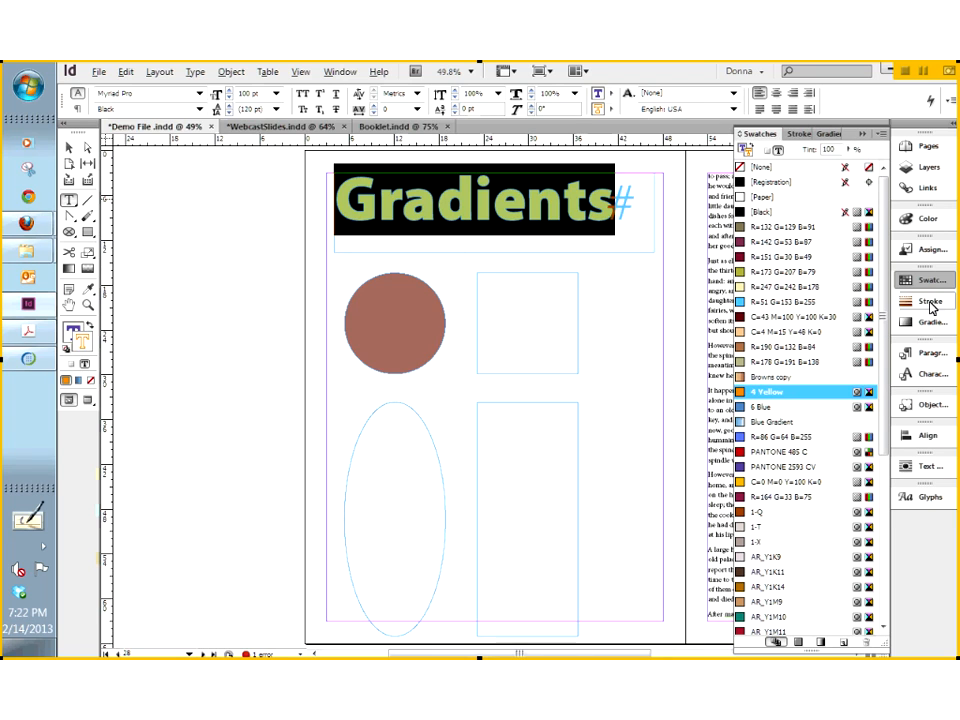
pyautogui.click(931, 303)
pyautogui.click(786, 286)
pyautogui.click(786, 286)
pyautogui.click(786, 286)
pyautogui.click(862, 270)
pyautogui.click(581, 212)
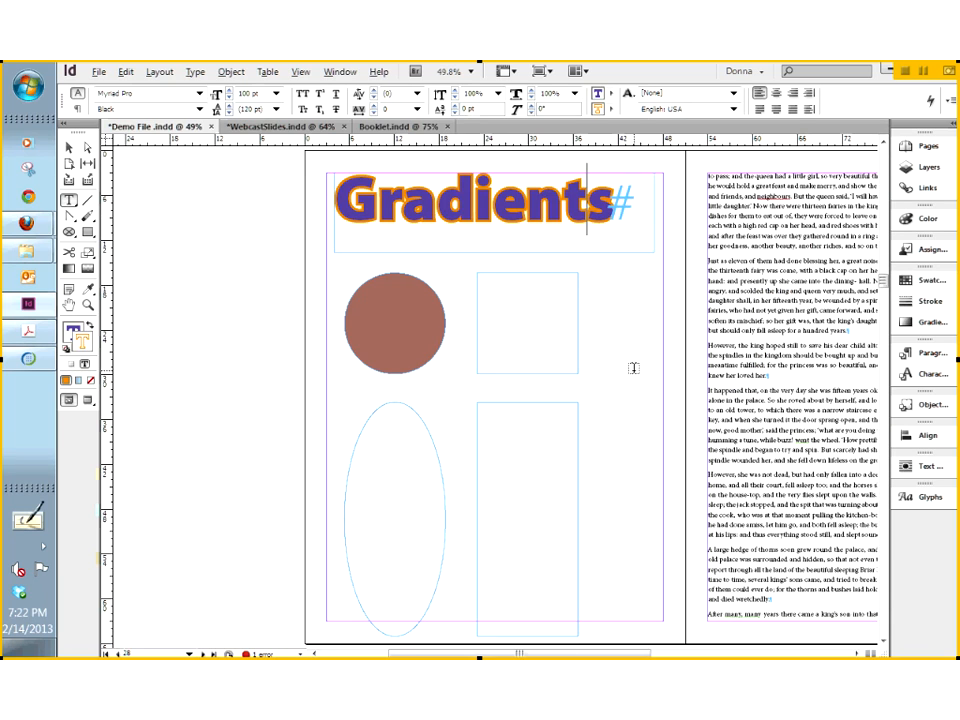
# Step: Select the word Gradients again and set its stroke colour to None
pyautogui.doubleClick(587, 200)
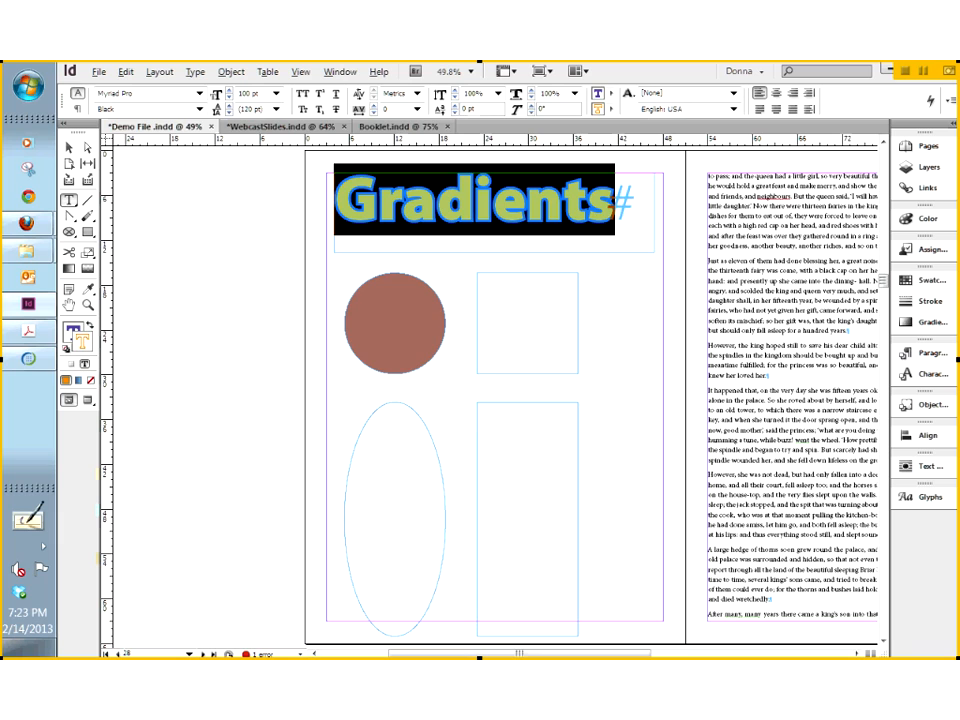
pyautogui.click(611, 112)
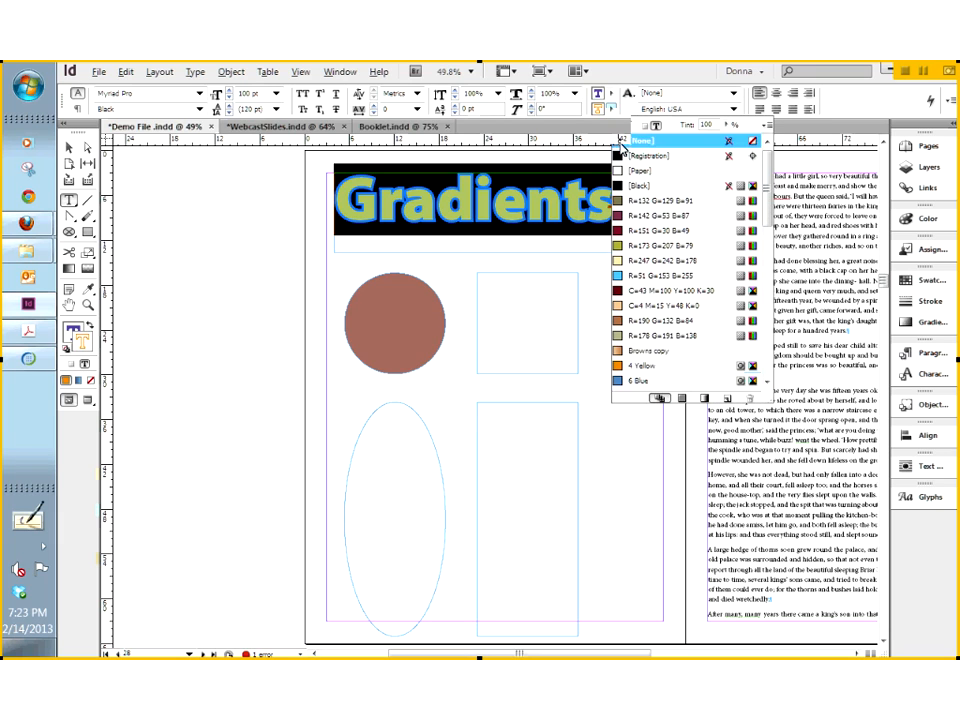
pyautogui.click(620, 145)
pyautogui.click(588, 203)
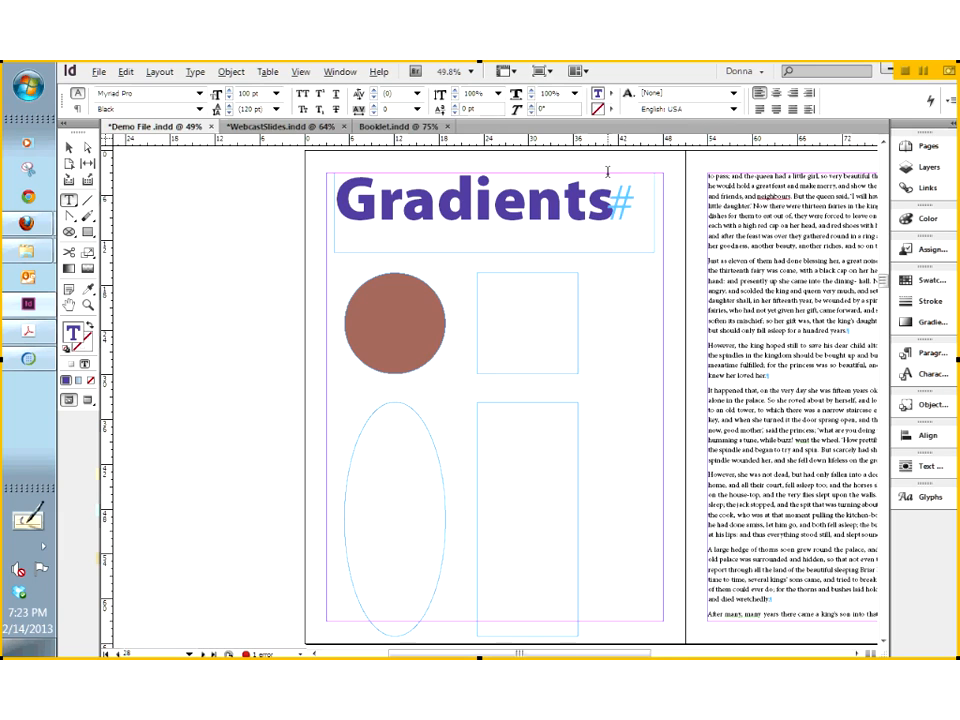
# Step: Select the Gradients text and view the swatches available for its fill without changing the colour
pyautogui.moveTo(614, 205); pyautogui.dragTo(327, 196)
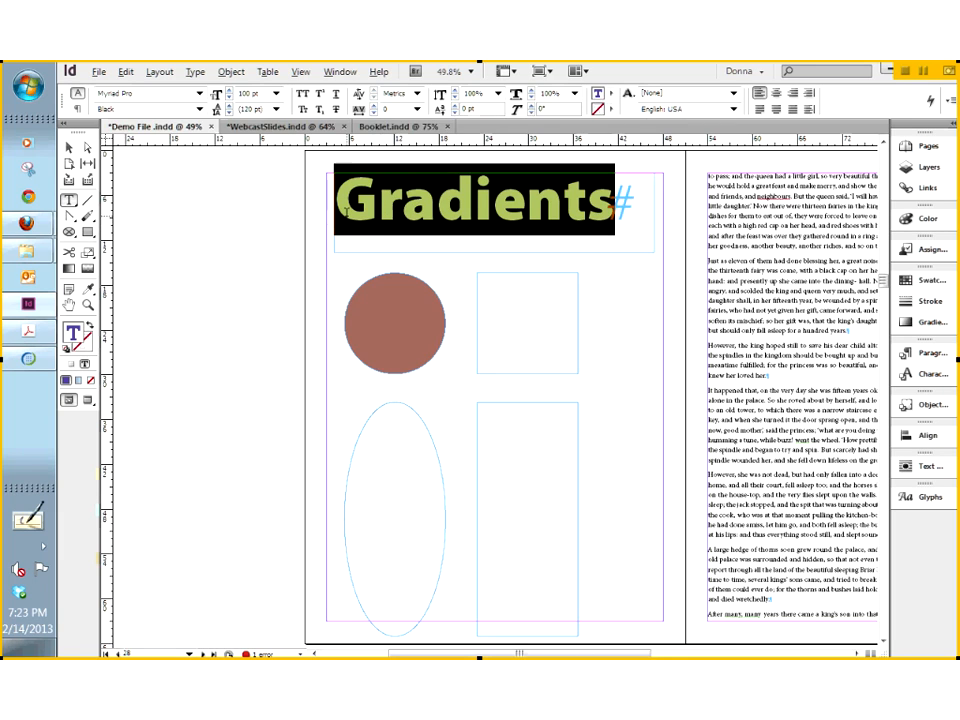
pyautogui.click(611, 95)
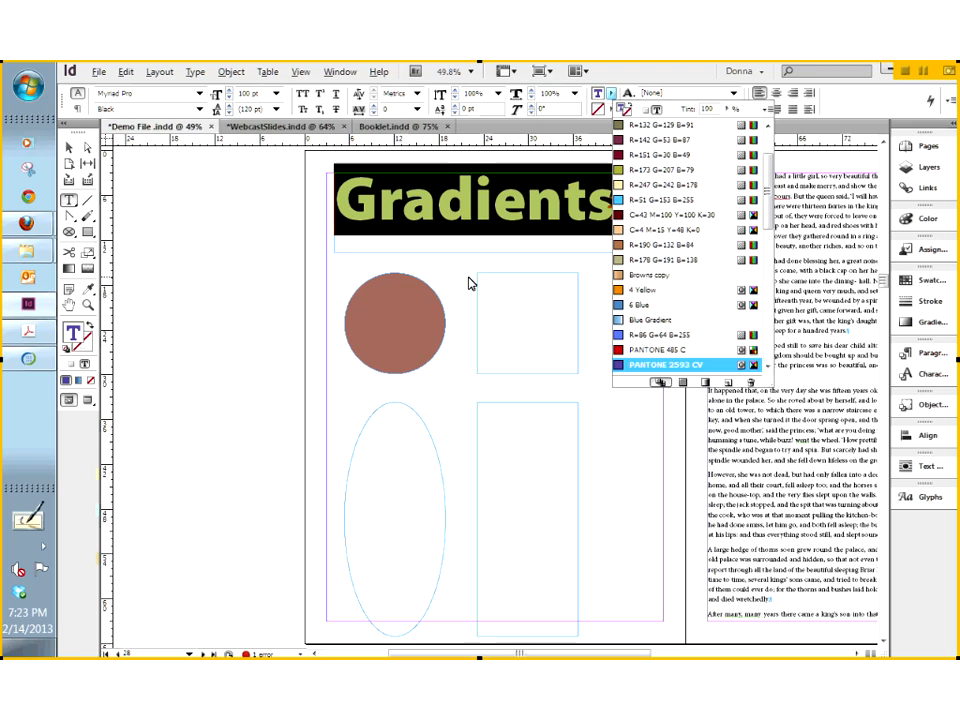
pyautogui.press('Escape')
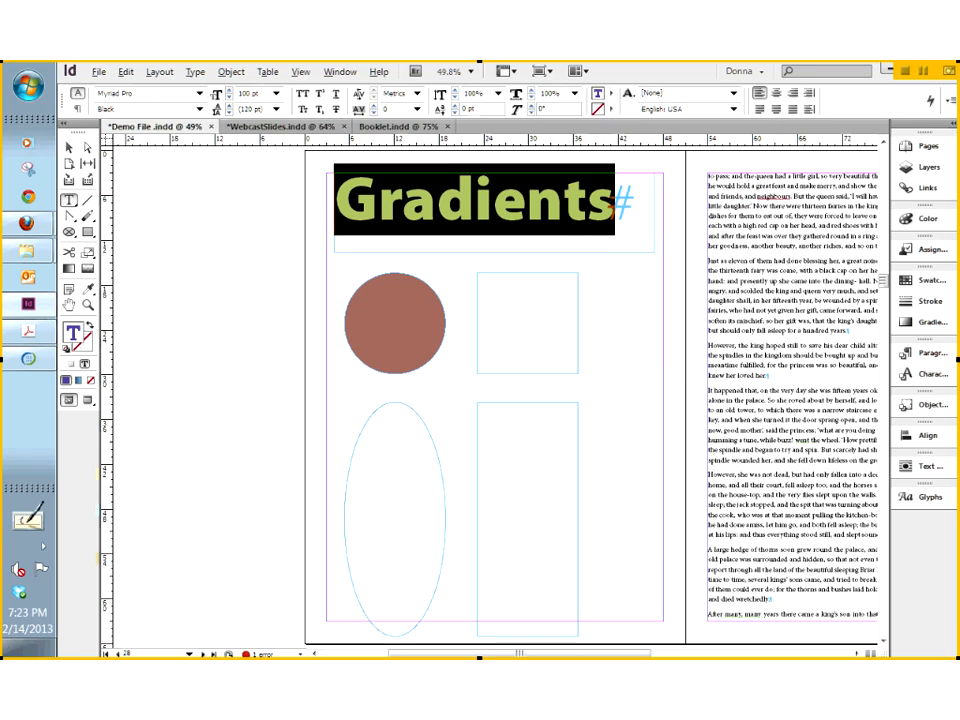
pyautogui.click(611, 96)
# Step: Examine the Object, Character, Spread and Other entries in the Customize Control Panel settings, leaving every option enabled
pyautogui.click(952, 106)
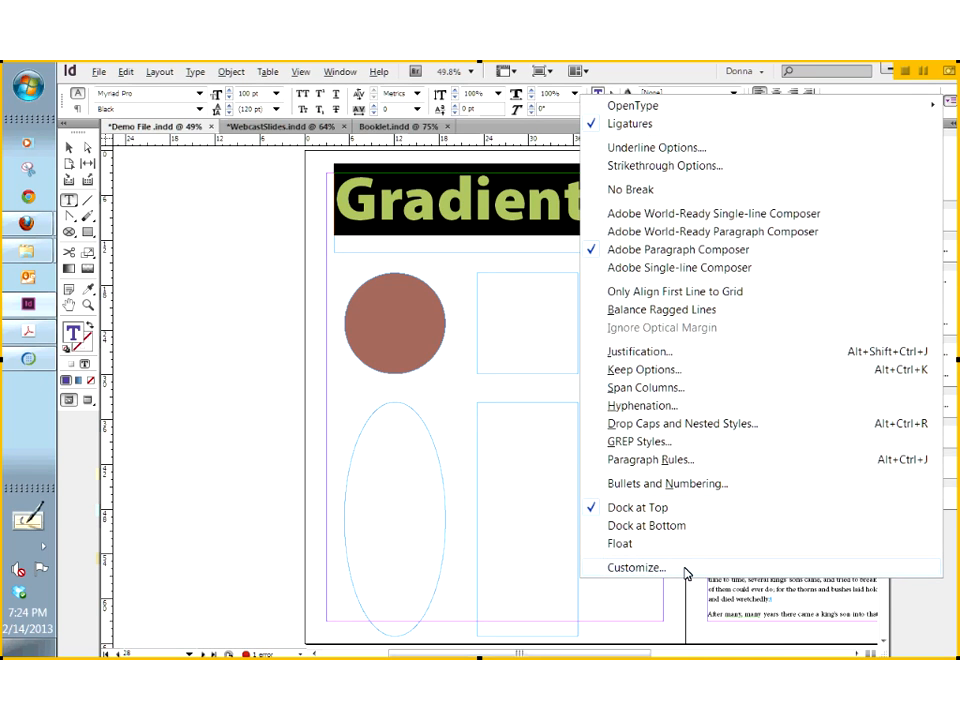
pyautogui.click(686, 572)
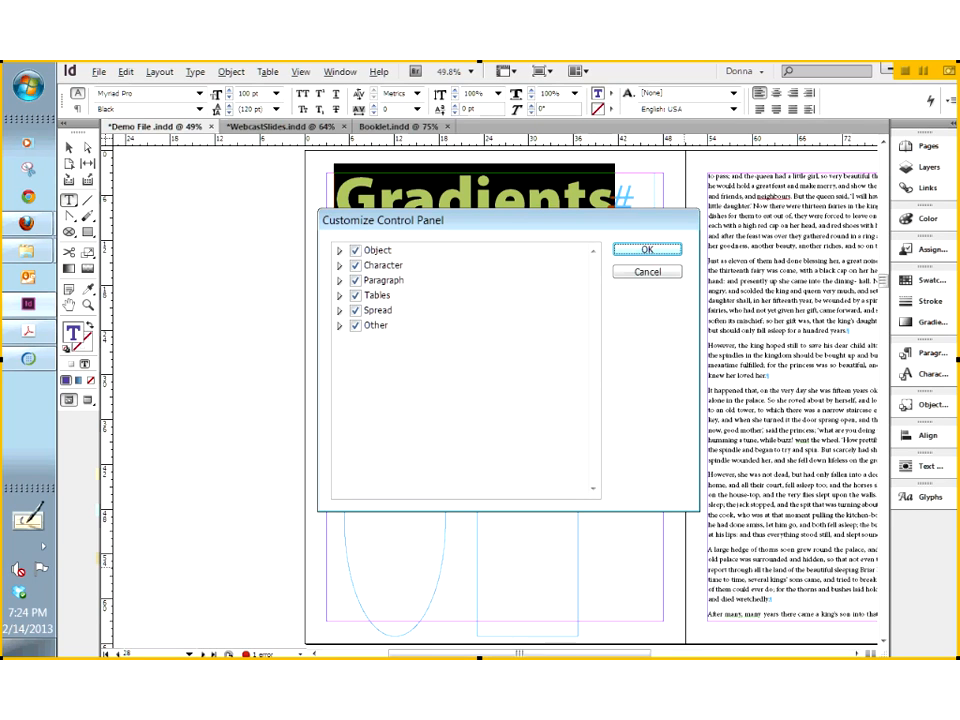
pyautogui.click(340, 251)
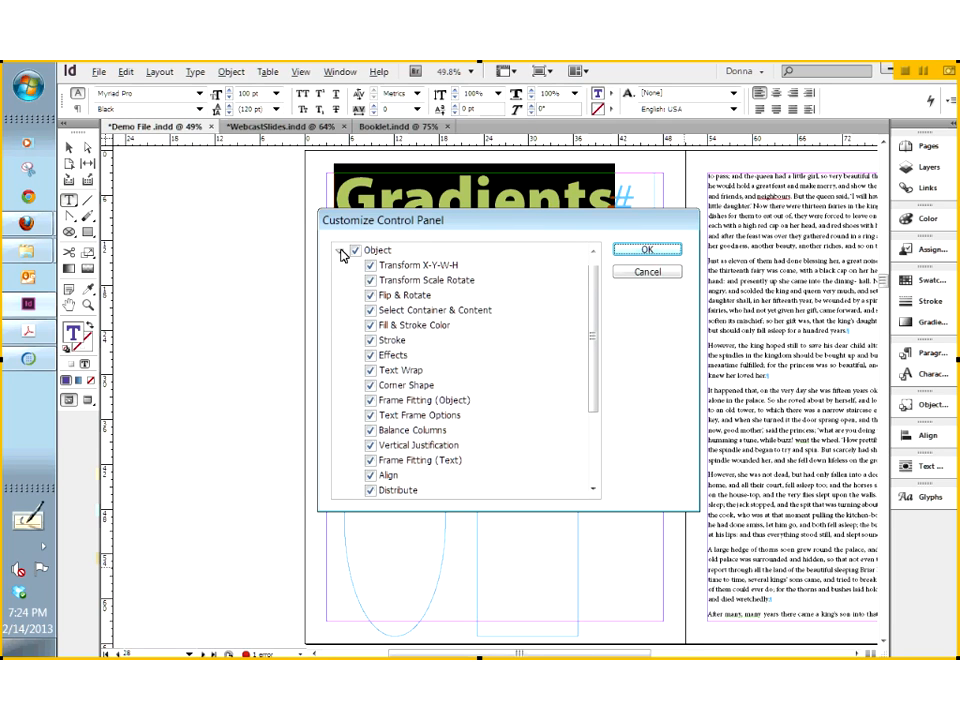
pyautogui.click(340, 251)
pyautogui.click(340, 266)
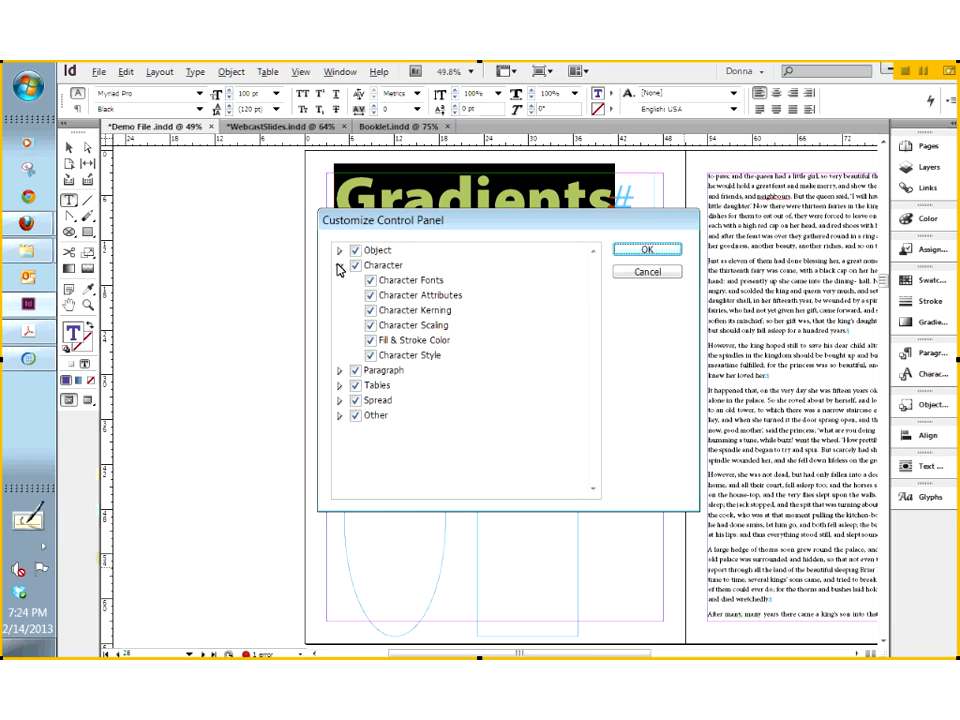
pyautogui.click(340, 268)
pyautogui.click(341, 313)
pyautogui.click(340, 325)
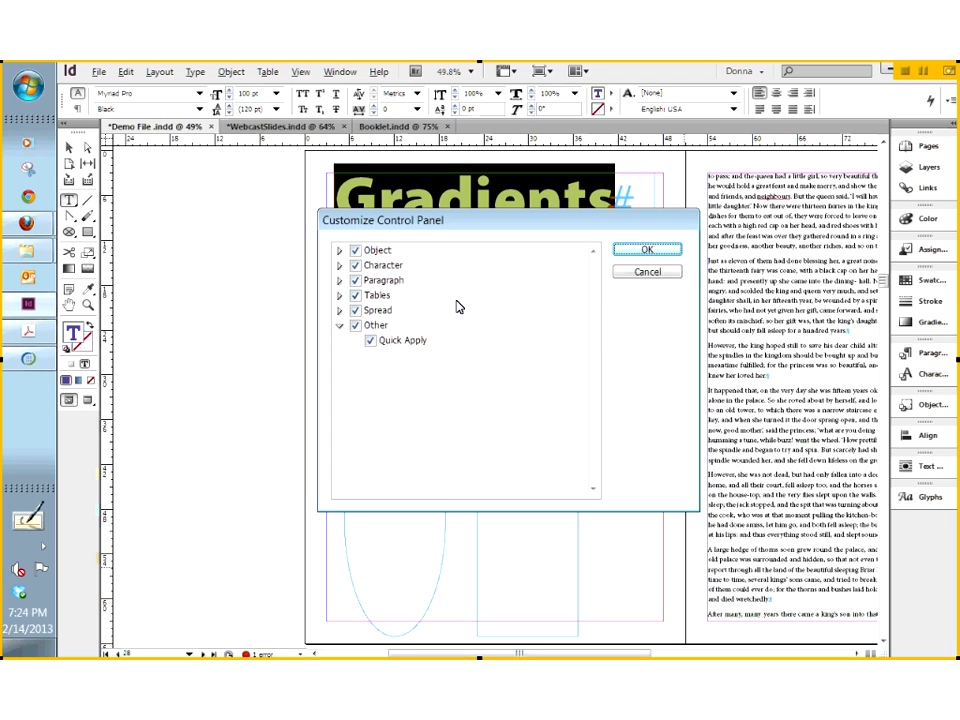
pyautogui.click(340, 325)
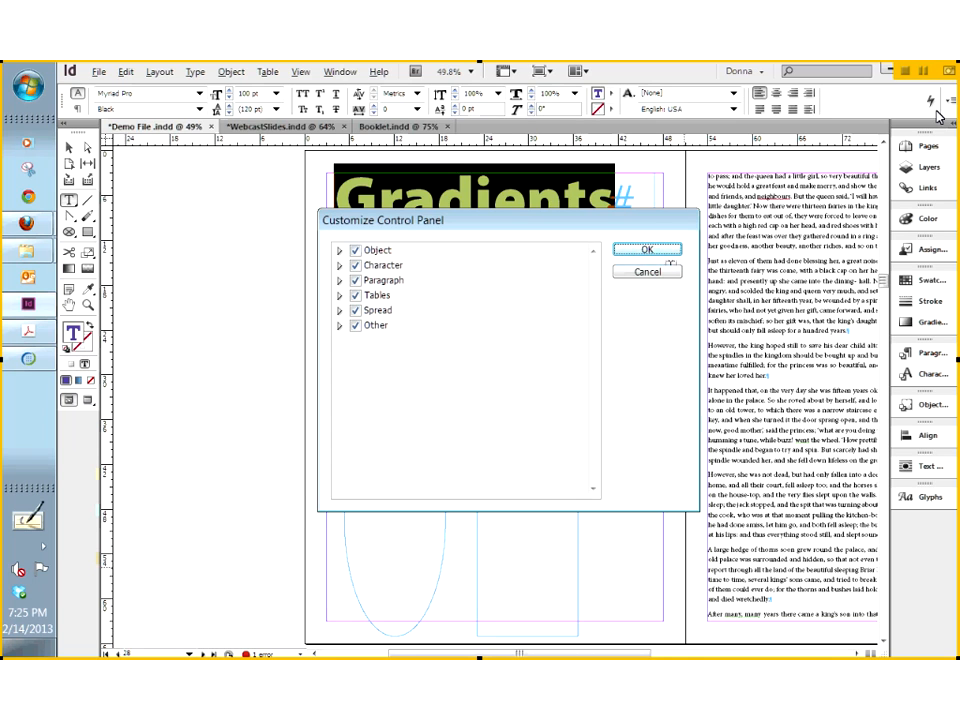
pyautogui.click(667, 254)
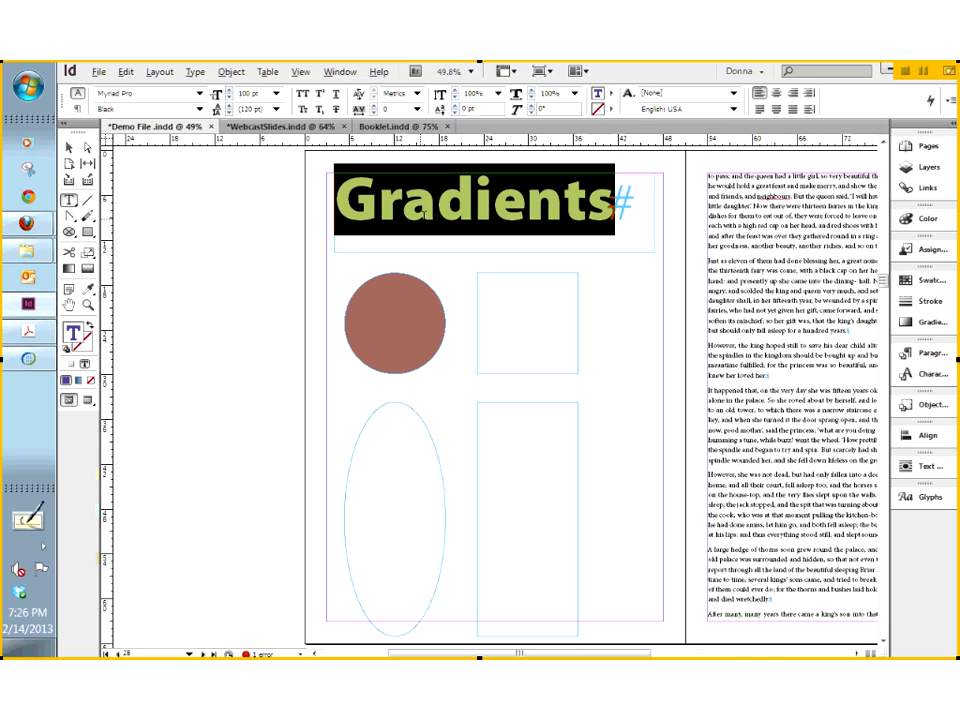
# Step: Select the heading's text frame and colour its text with PANTONE 485 C and finally with 6 Blue
pyautogui.click(70, 148)
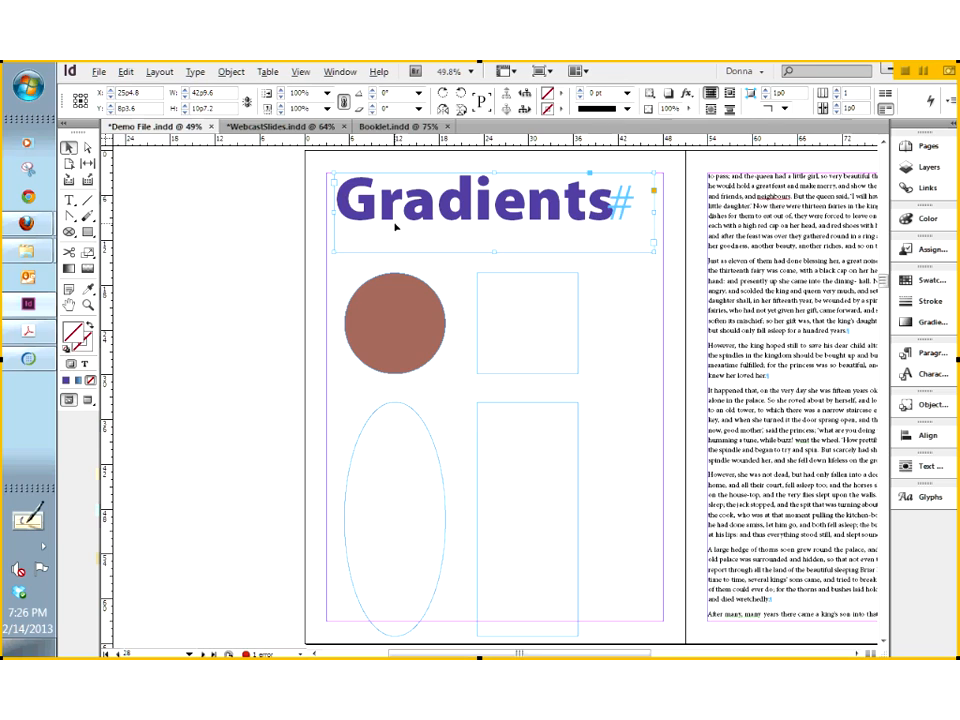
pyautogui.click(932, 281)
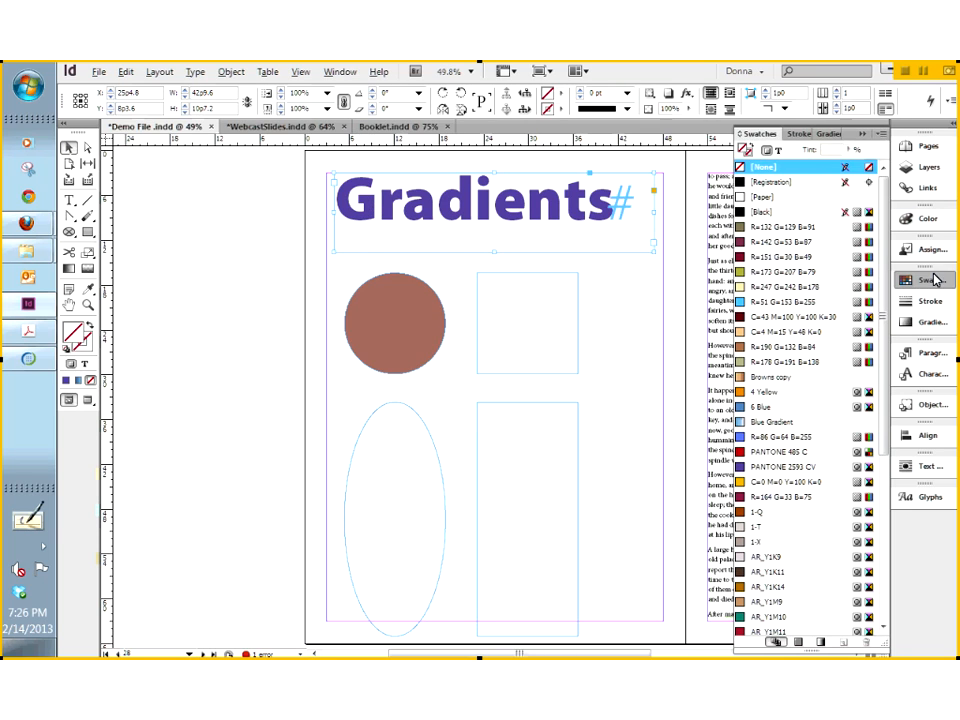
pyautogui.click(779, 152)
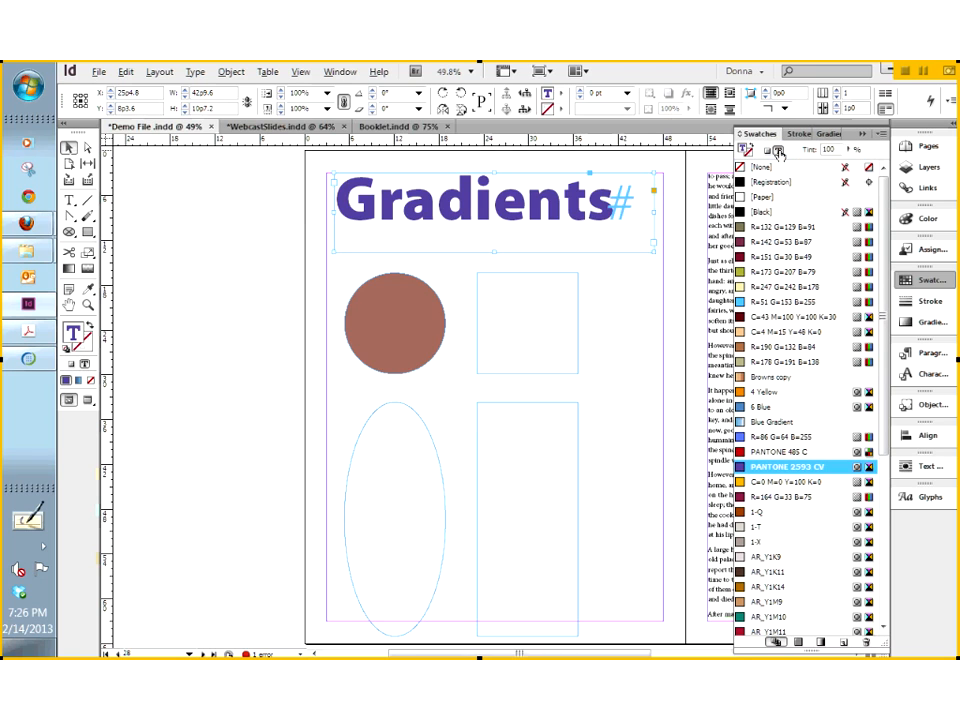
pyautogui.click(745, 455)
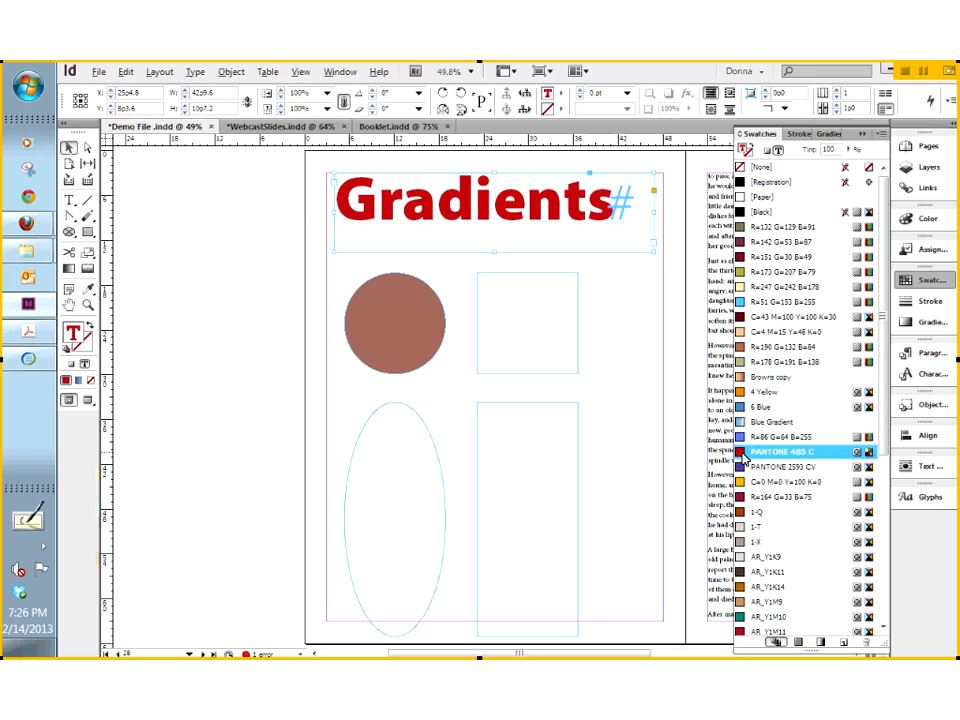
pyautogui.click(744, 409)
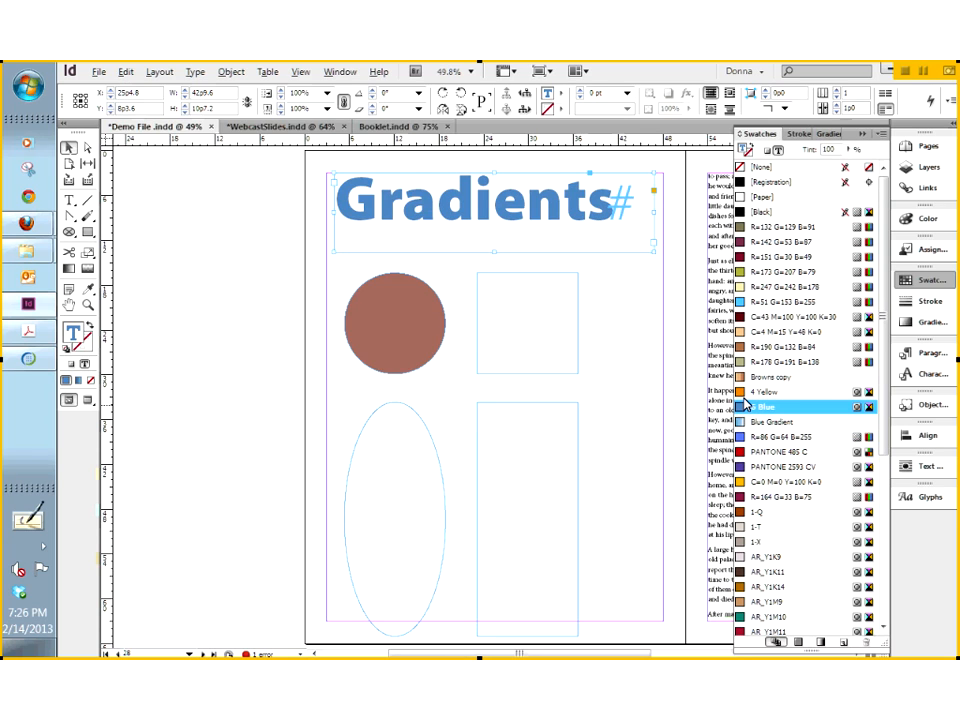
# Step: Try PANTONE 485 C as the fill of the heading's frame itself, and set the frame fill back to None
pyautogui.click(767, 152)
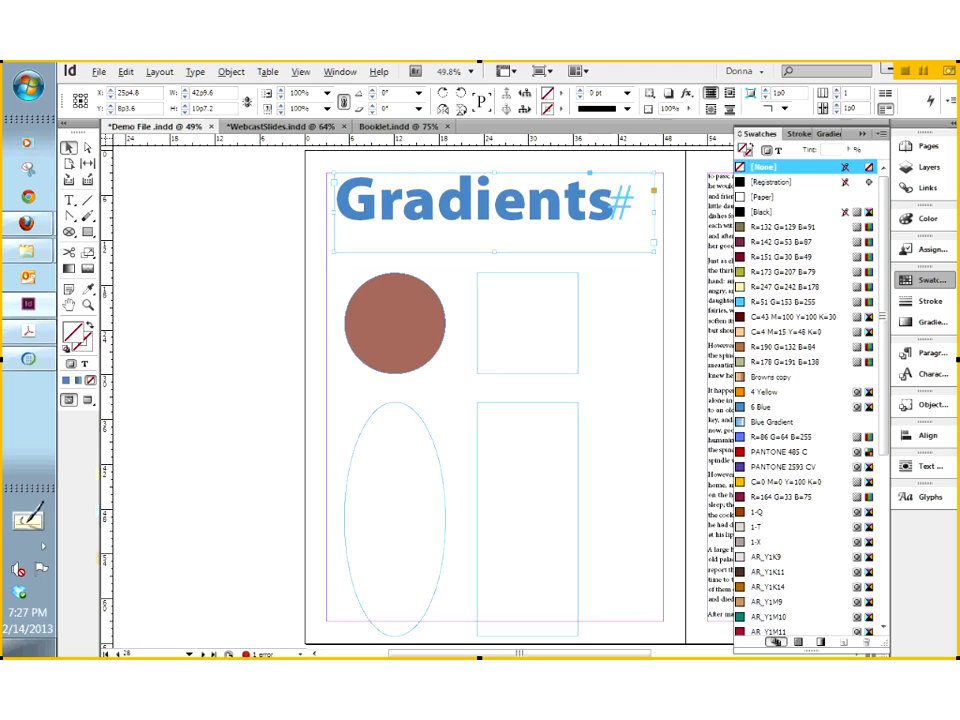
pyautogui.click(743, 455)
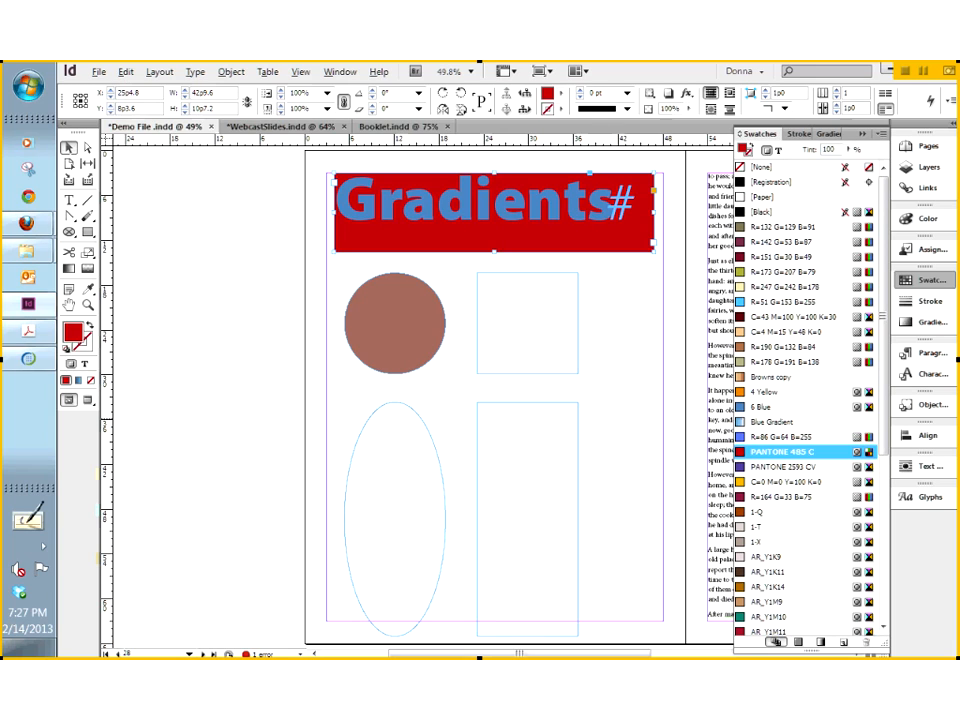
pyautogui.click(745, 168)
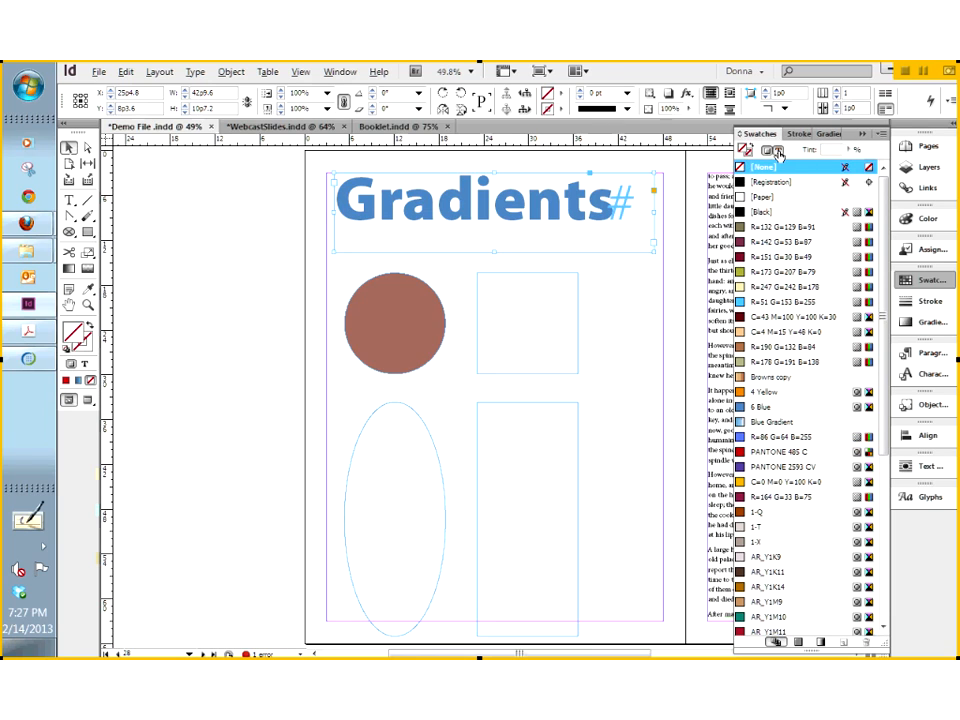
# Step: Fill the heading text with PANTONE 2593 CV, try a C=0 M=0 Y=100 K=0 stroke, and set the stroke to PANTONE 485 C
pyautogui.click(779, 151)
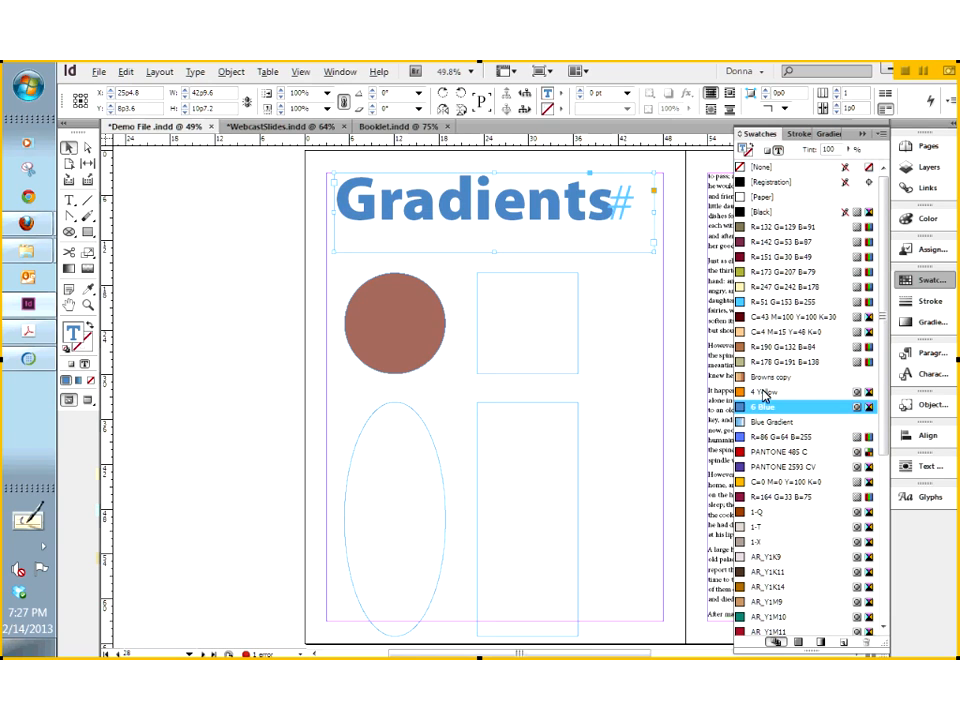
pyautogui.click(742, 467)
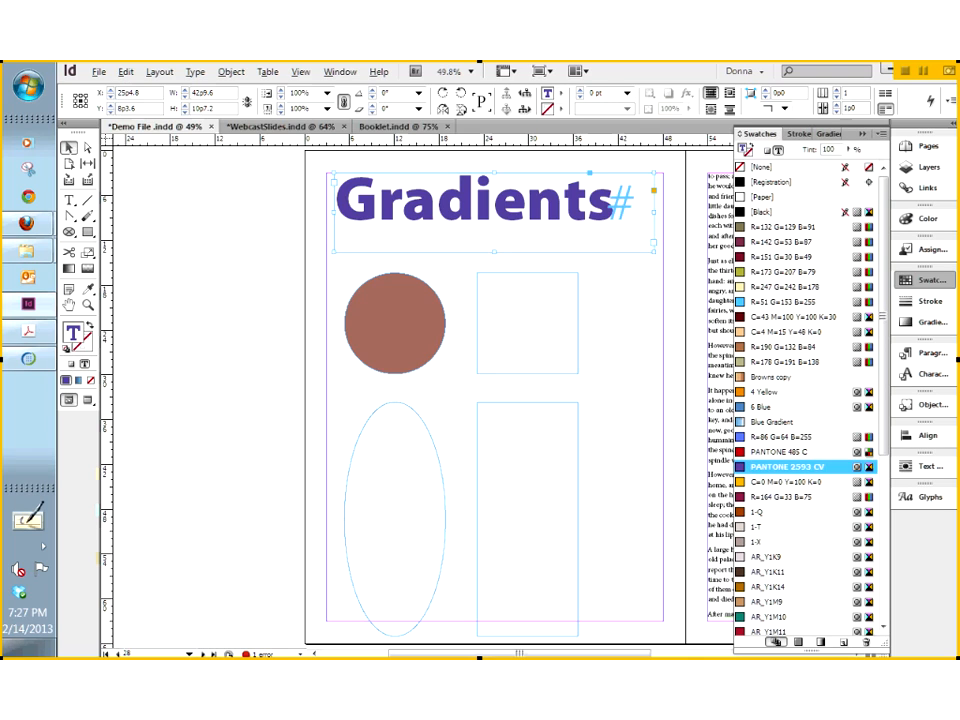
pyautogui.click(757, 166)
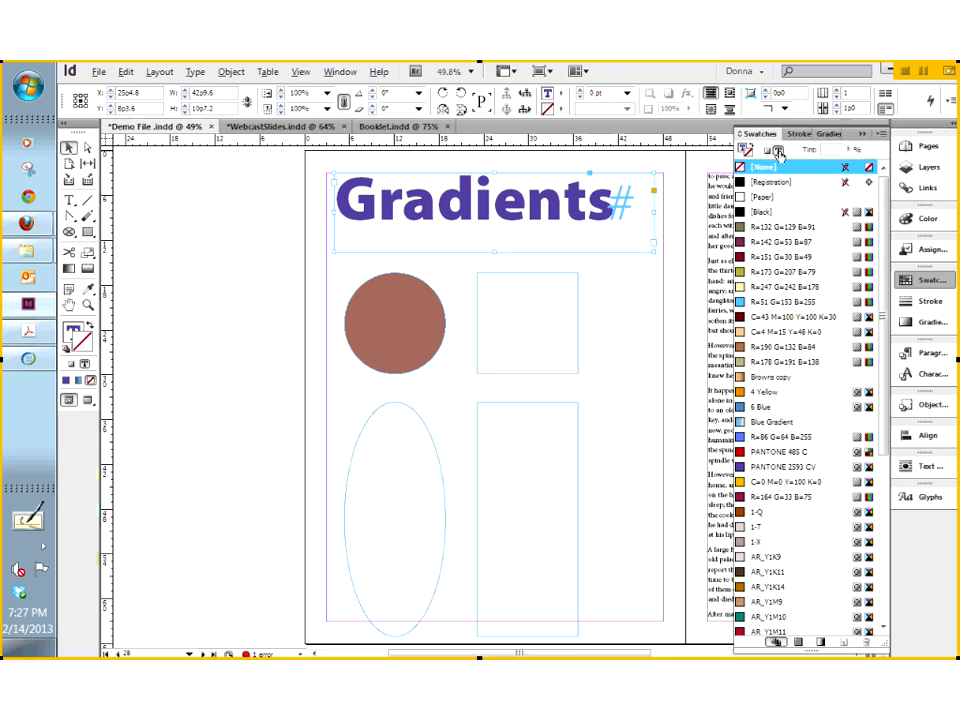
pyautogui.click(742, 484)
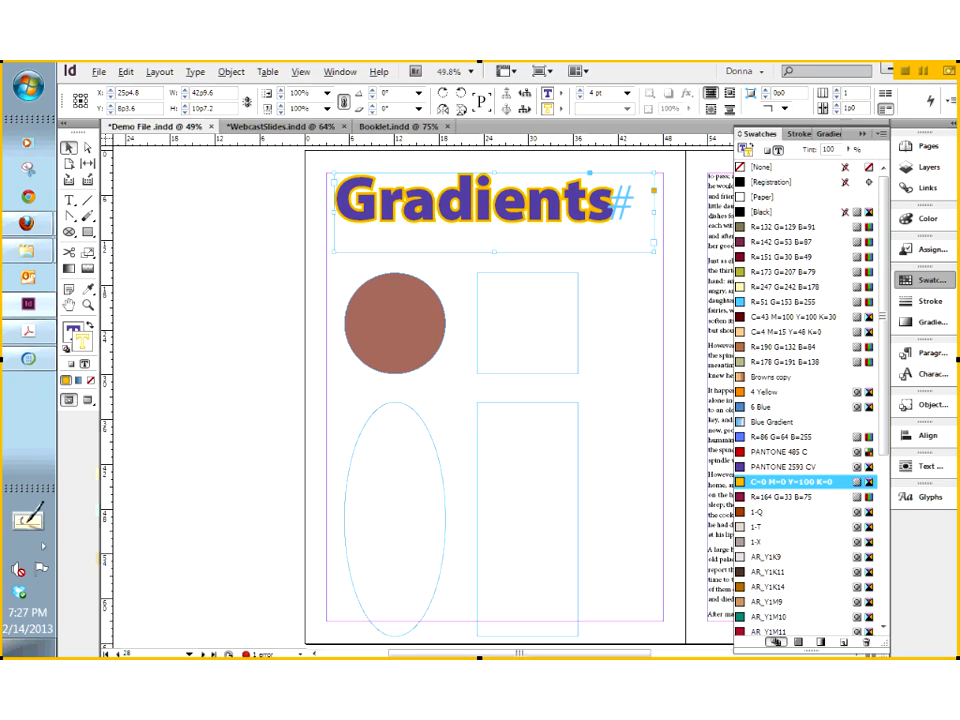
pyautogui.click(742, 452)
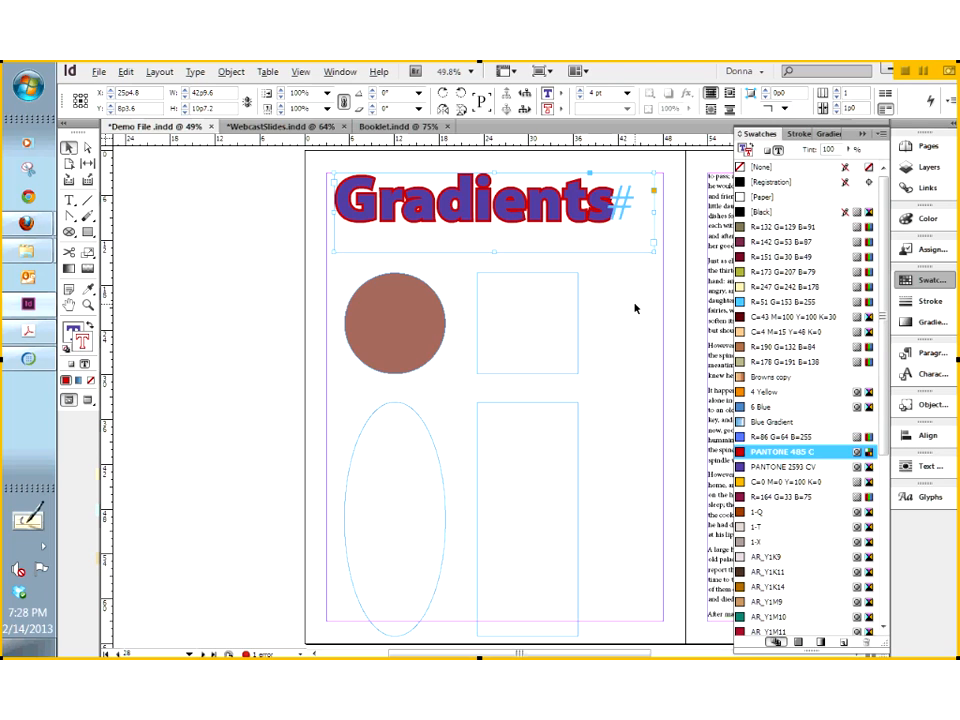
# Step: Go to the spread on pages 26-27 and look through the neighbouring page thumbnails
pyautogui.scroll(-1, 601, 419)
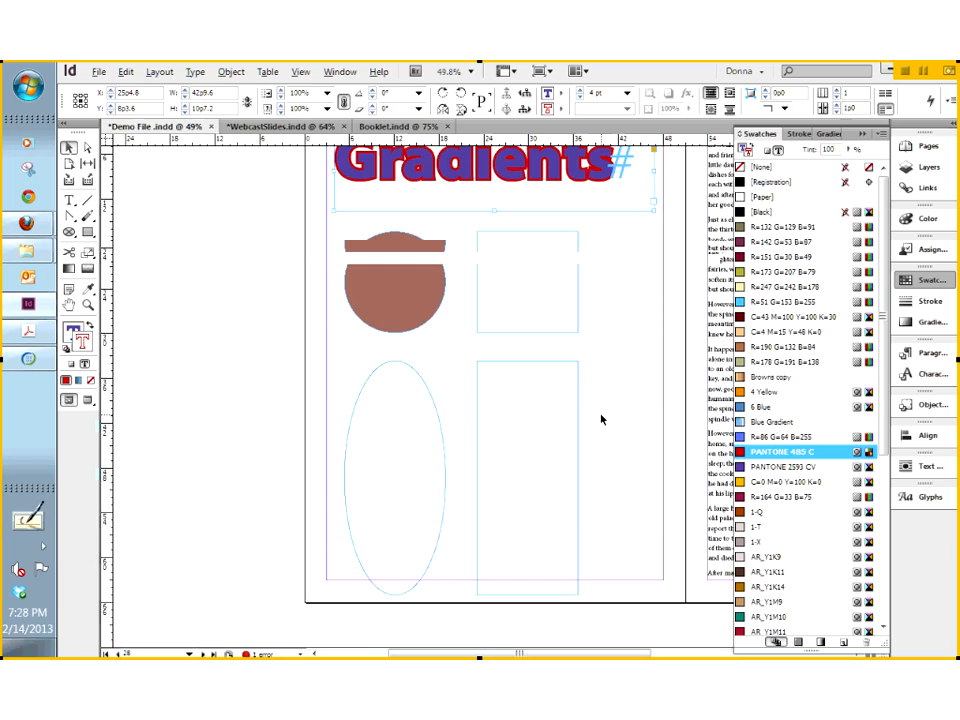
pyautogui.scroll(-9, 601, 419)
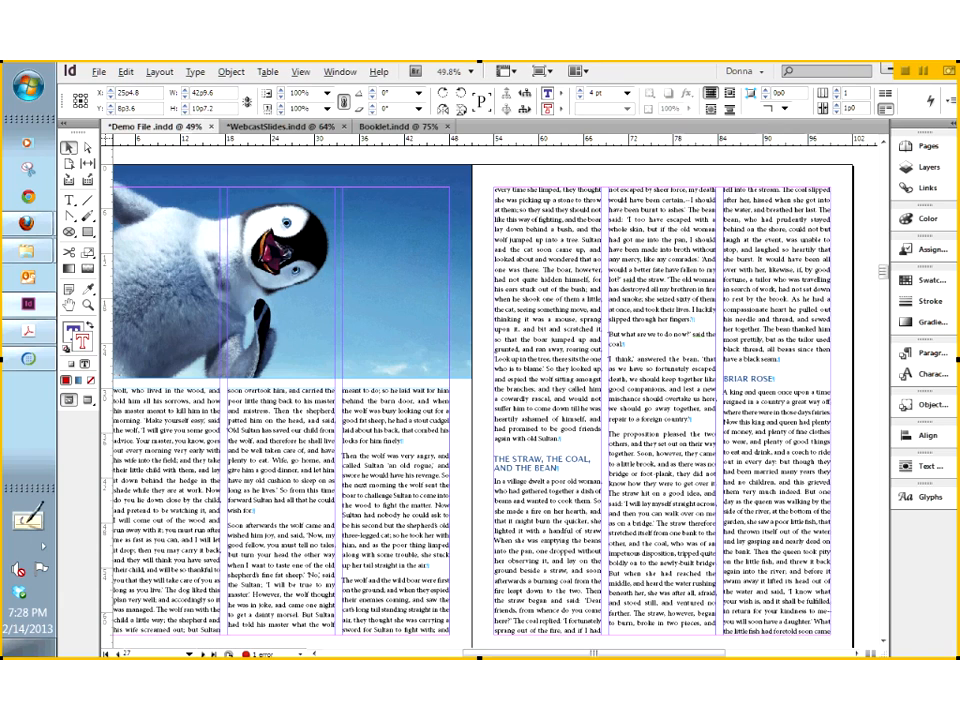
pyautogui.click(925, 147)
pyautogui.moveTo(885, 380)
pyautogui.mouseDown()
pyautogui.moveTo(885, 404)
pyautogui.moveTo(889, 384)
pyautogui.mouseUp()
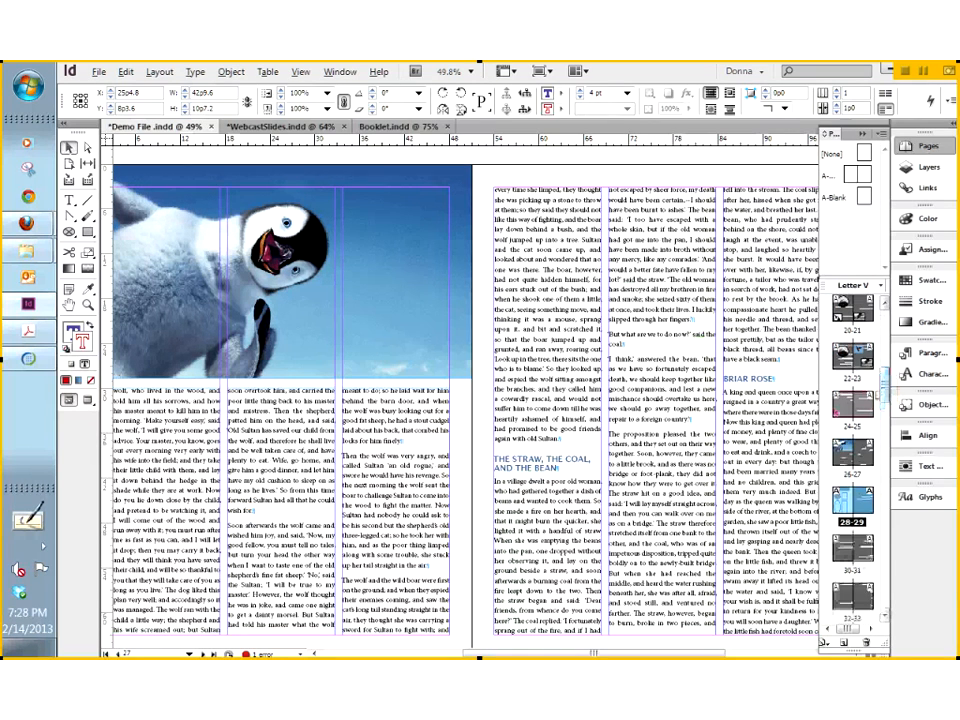
pyautogui.click(862, 134)
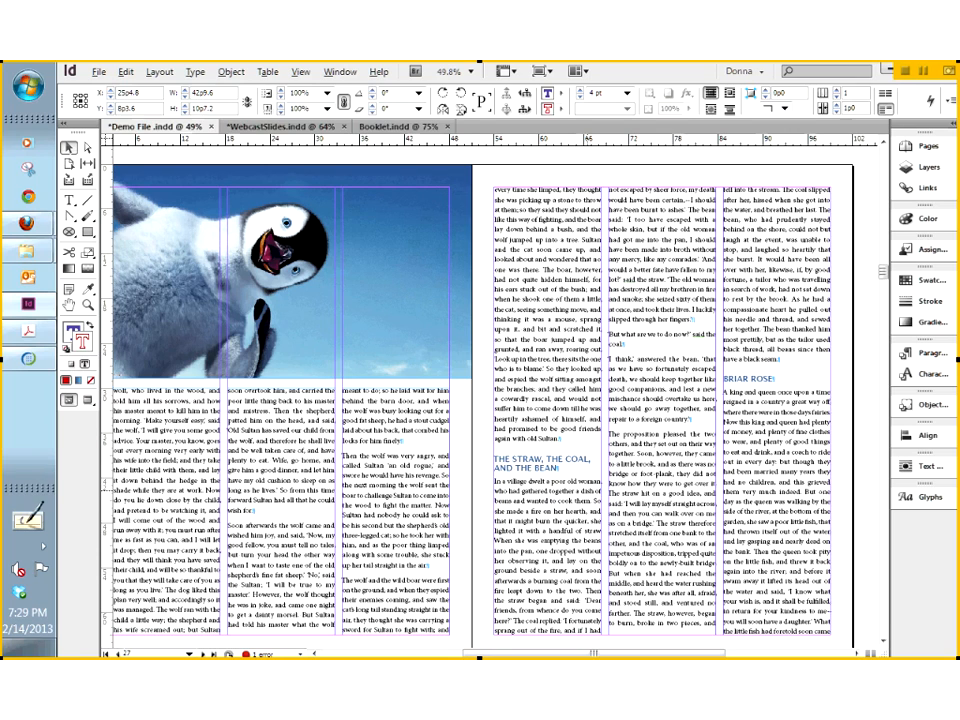
# Step: Compare the swatch lists of Demo File.indd, WebcastSlides.indd and Booklet.indd, and look over the available swatch commands
pyautogui.click(916, 281)
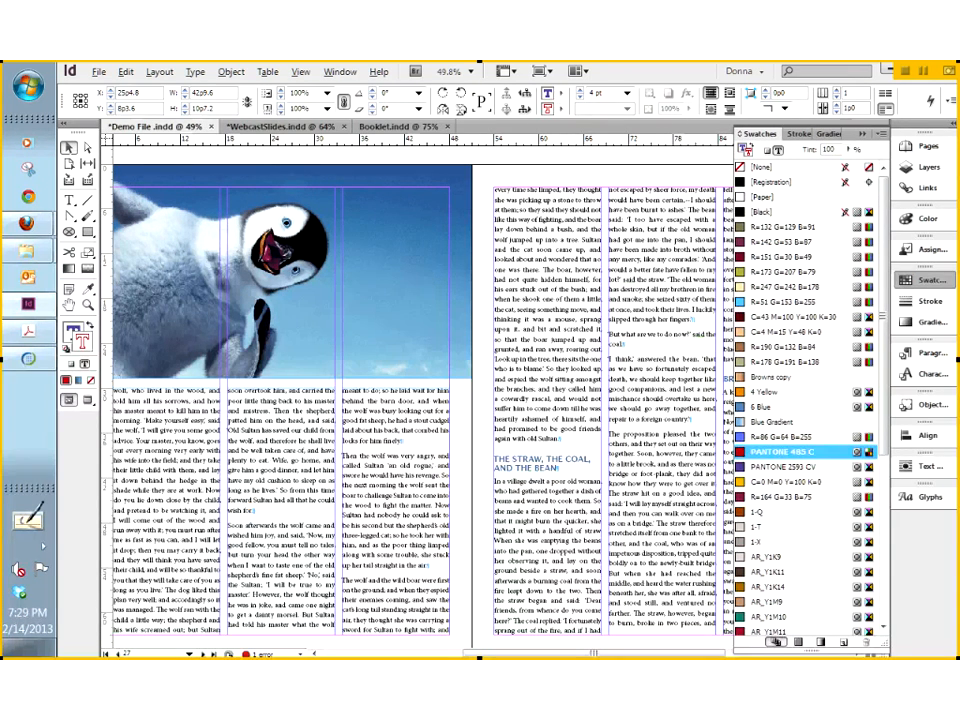
pyautogui.click(403, 132)
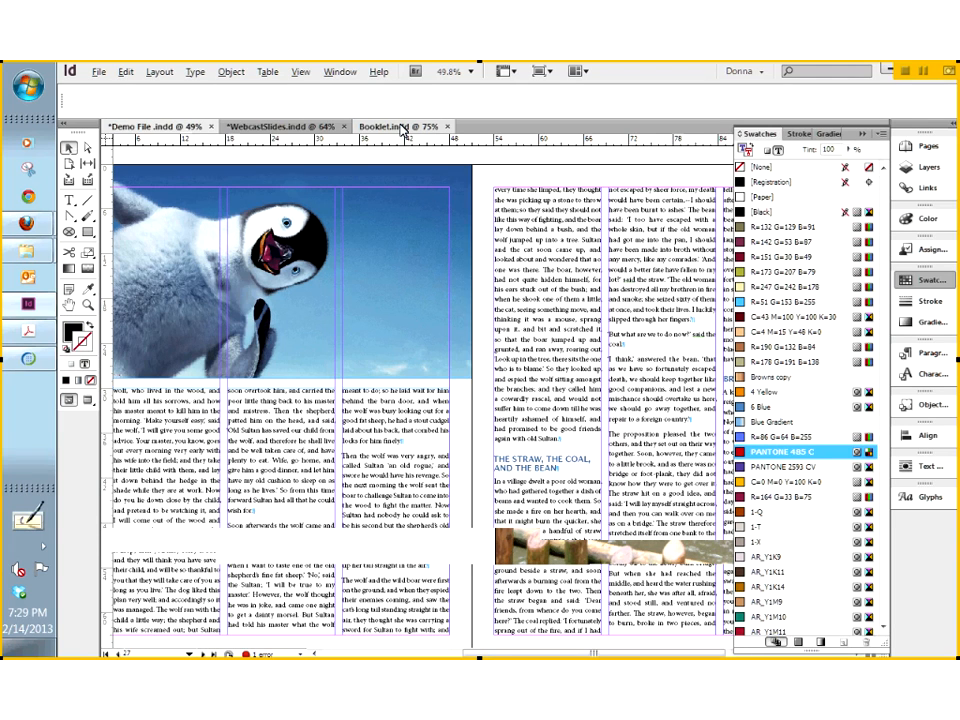
pyautogui.click(281, 127)
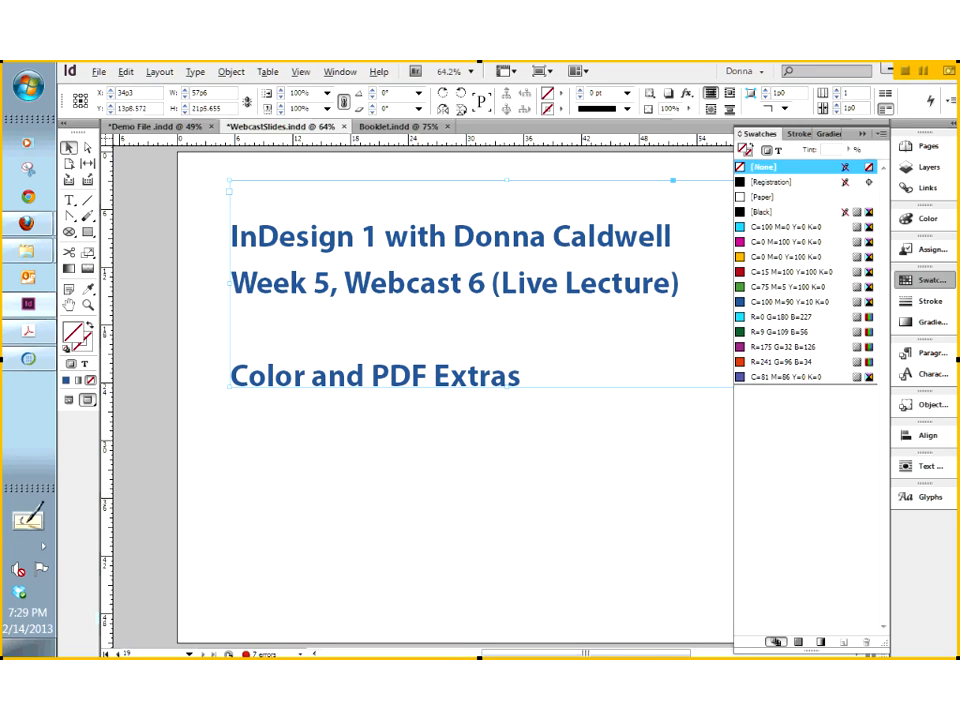
pyautogui.click(398, 127)
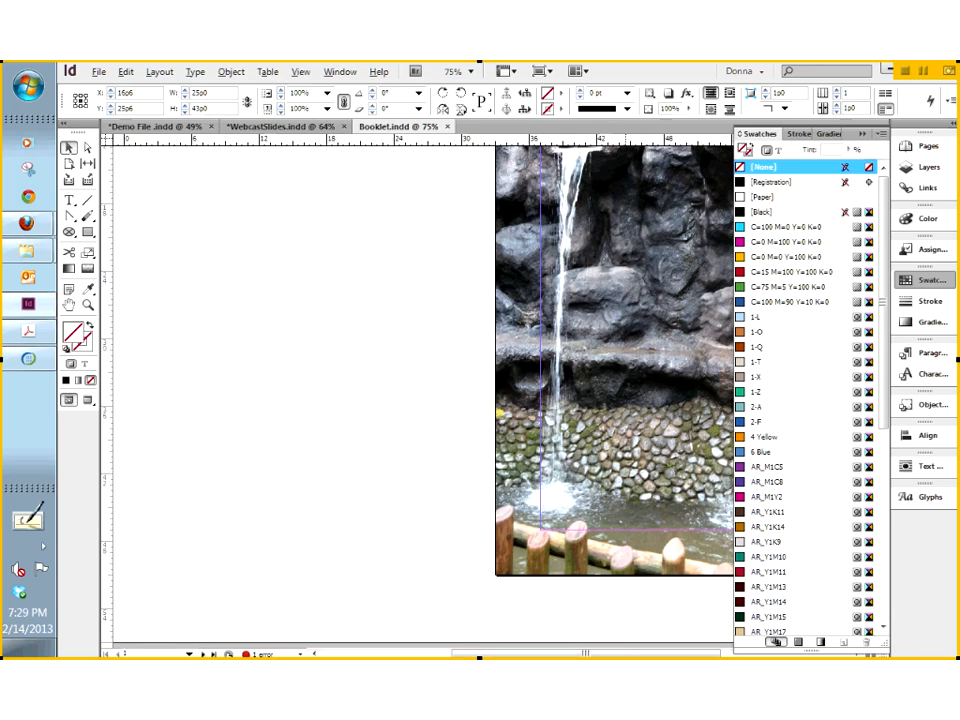
pyautogui.click(880, 133)
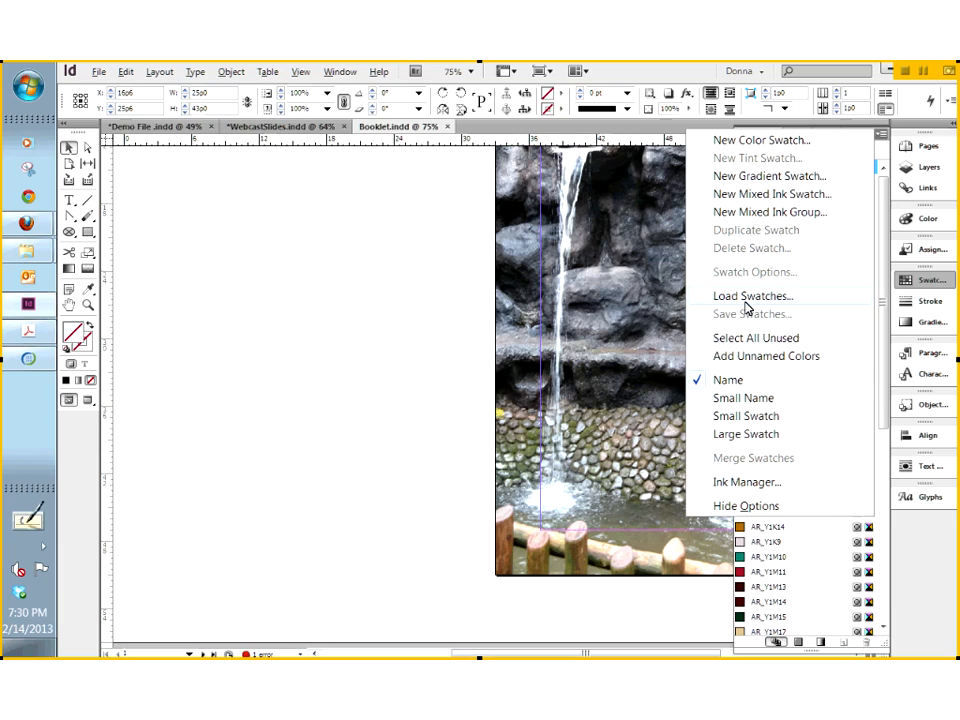
pyautogui.click(402, 355)
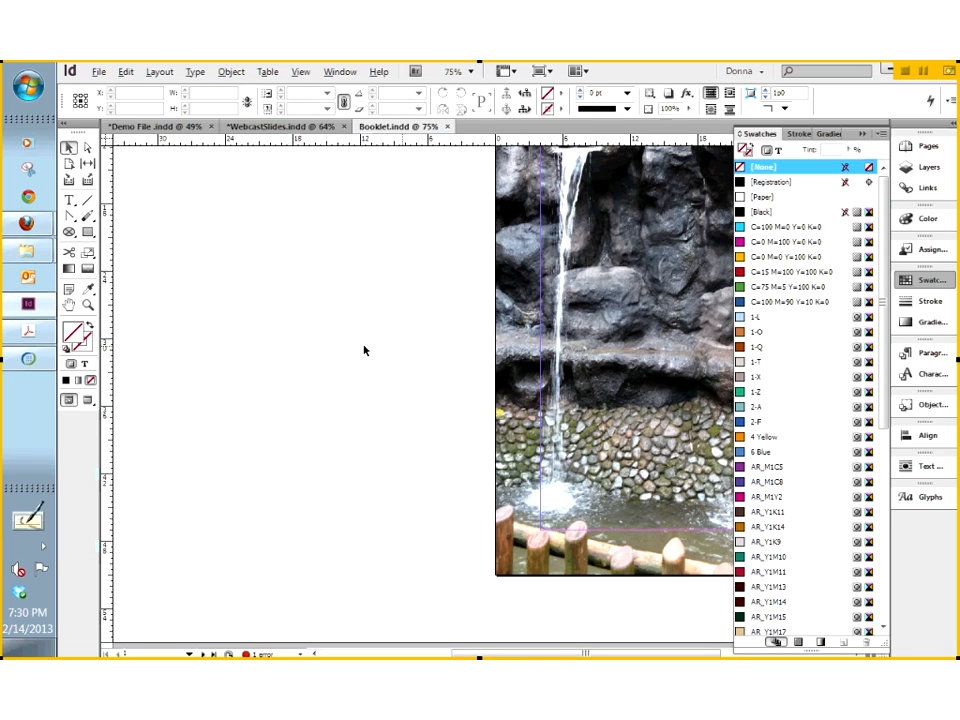
# Step: Create a new one-page Letter document with the default print settings
pyautogui.click(100, 74)
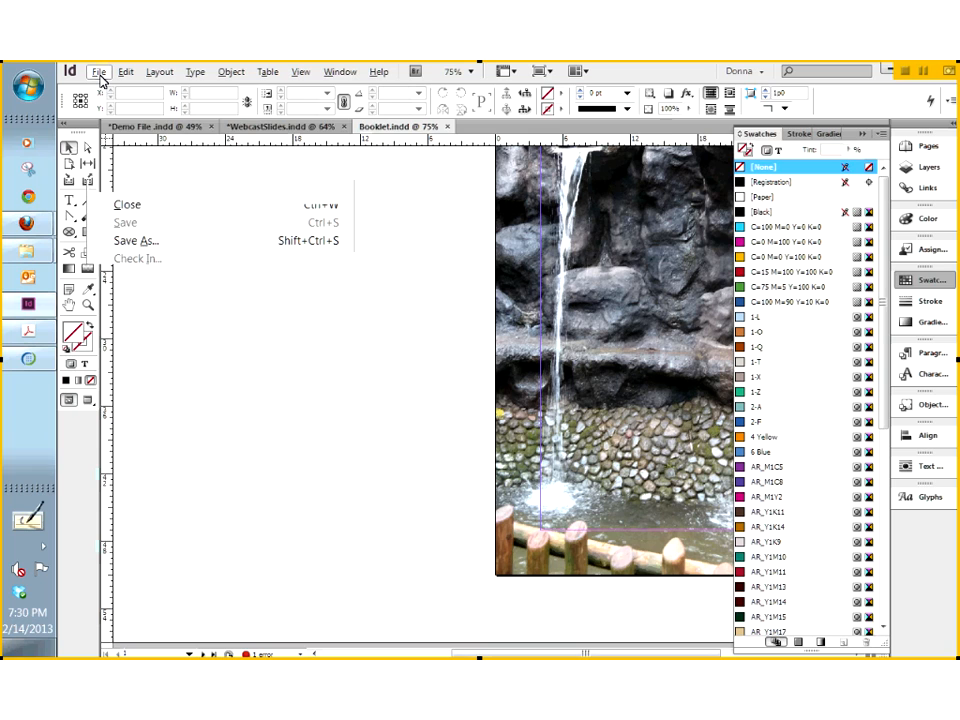
pyautogui.moveTo(300, 90)
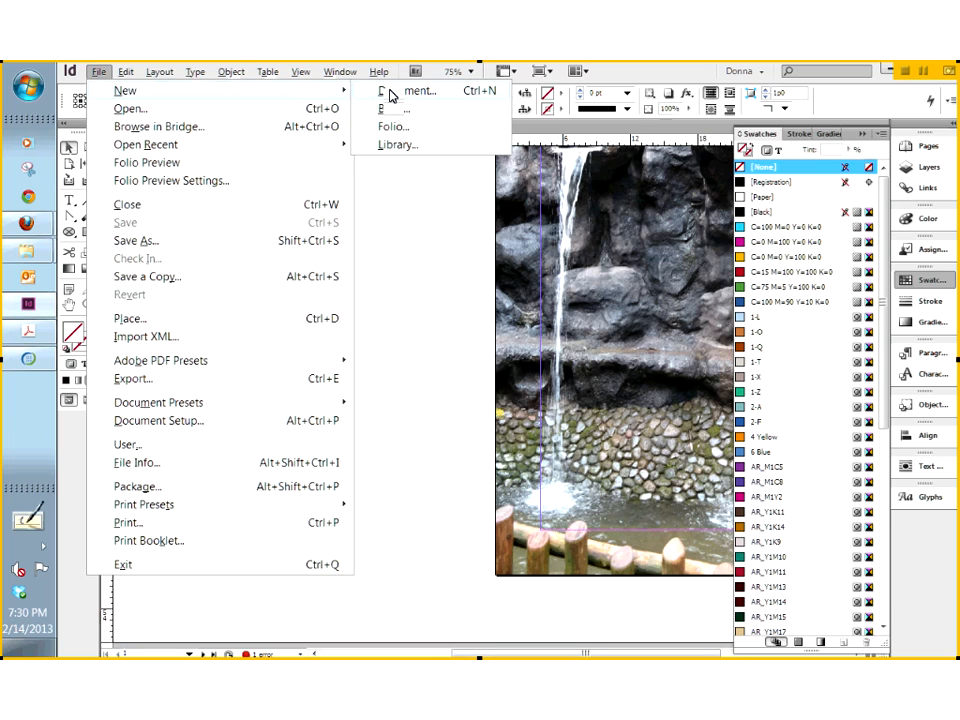
pyautogui.click(390, 92)
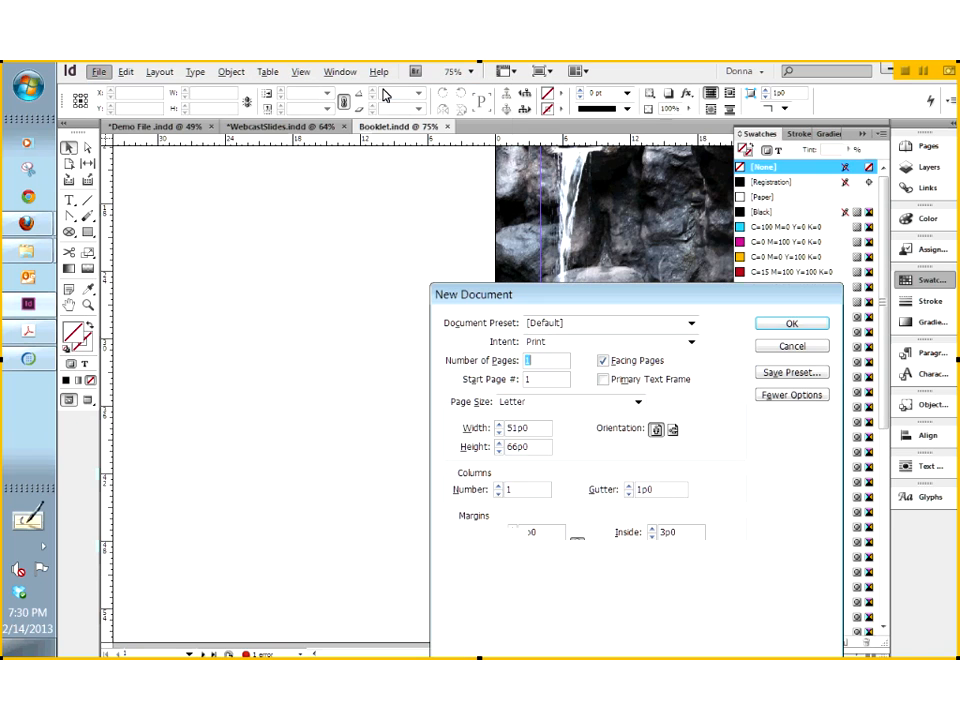
pyautogui.click(788, 323)
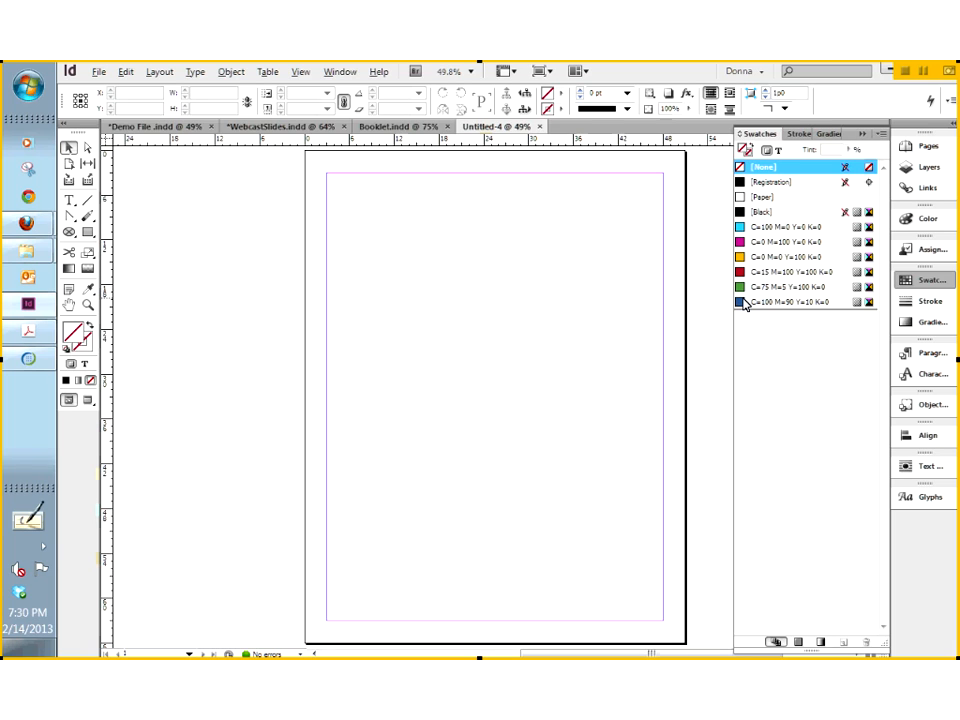
# Step: Load the swatches from Demo File.indd in the Week 5 folder into the blank document and review the imported colours
pyautogui.click(880, 133)
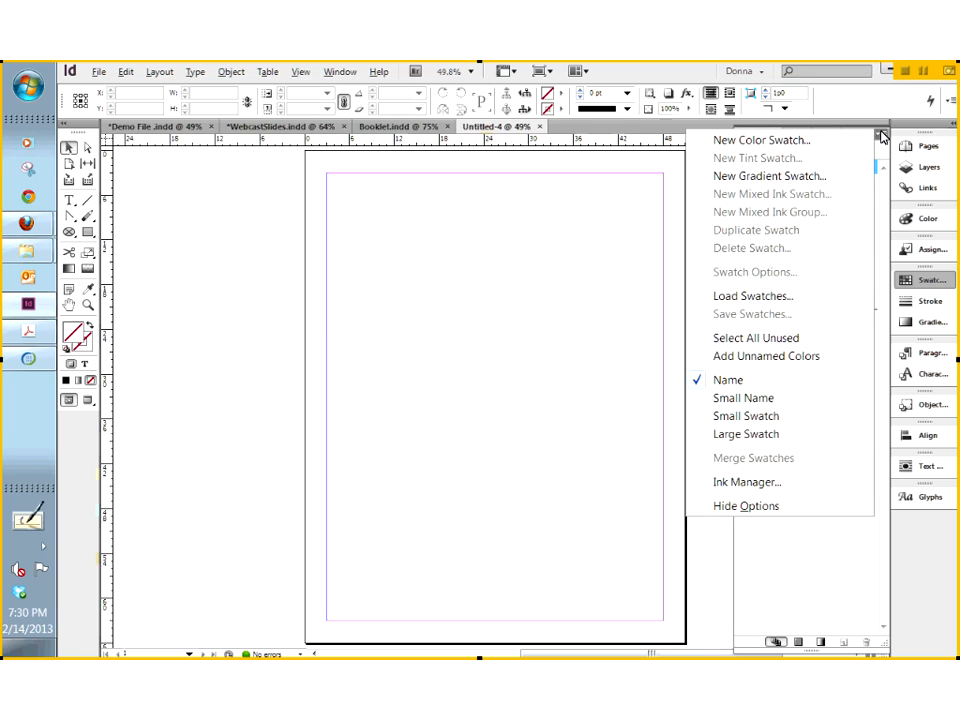
pyautogui.click(770, 300)
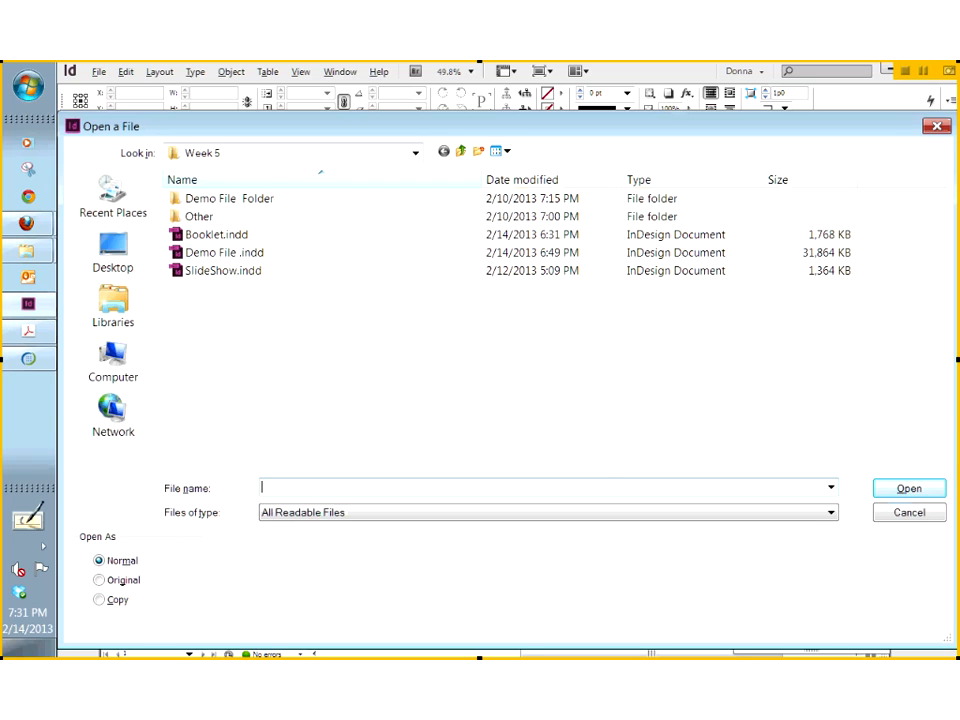
pyautogui.click(214, 255)
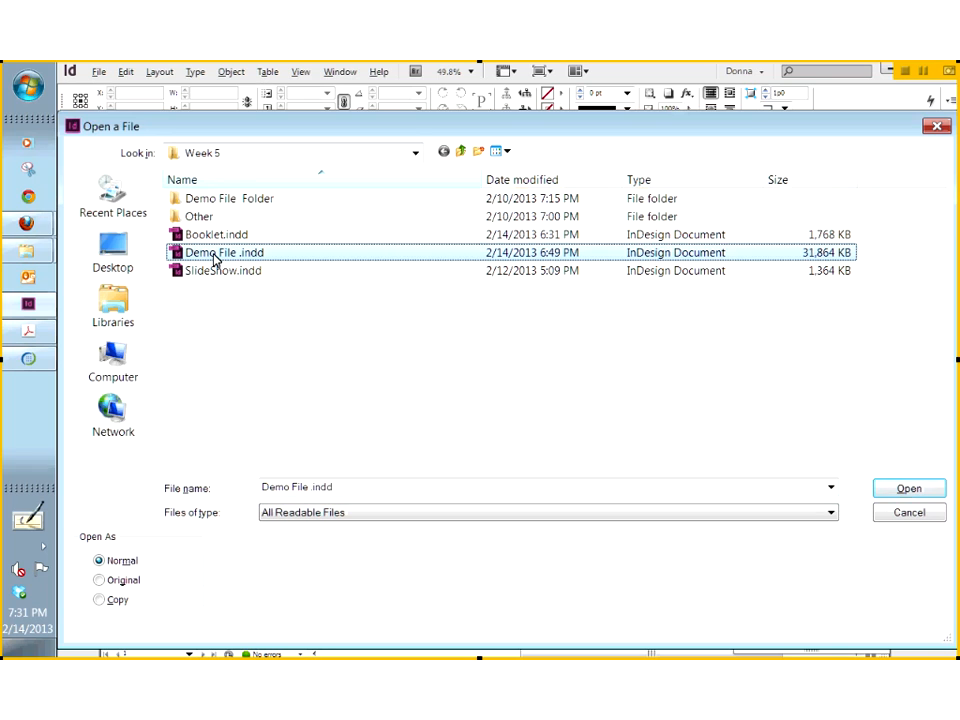
pyautogui.click(922, 493)
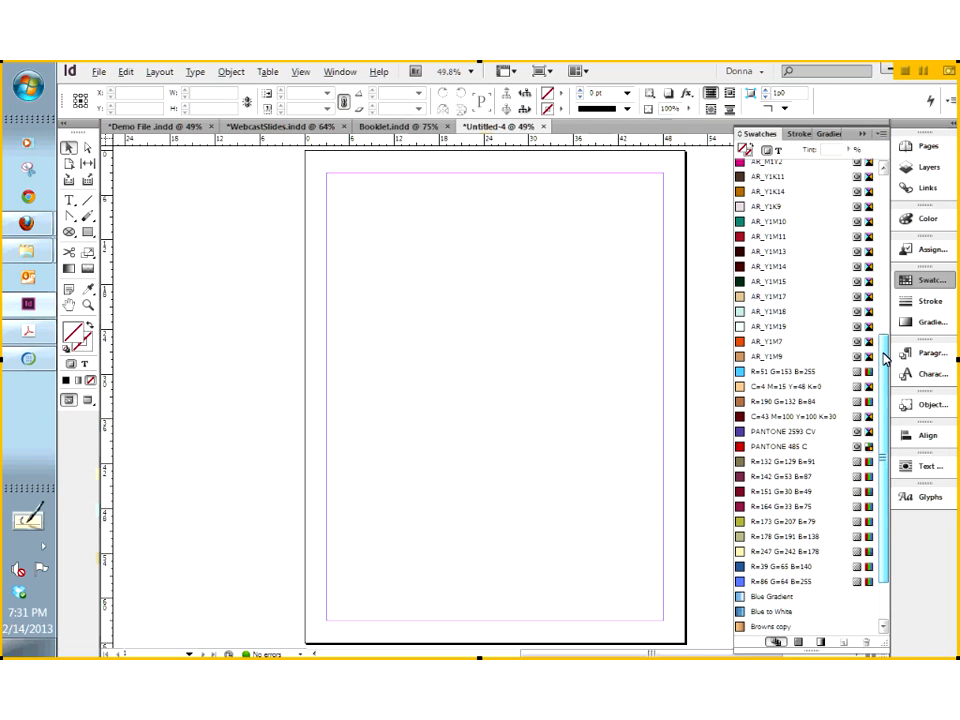
pyautogui.moveTo(884, 358)
pyautogui.mouseDown()
pyautogui.moveTo(903, 253)
pyautogui.moveTo(884, 348)
pyautogui.mouseUp()
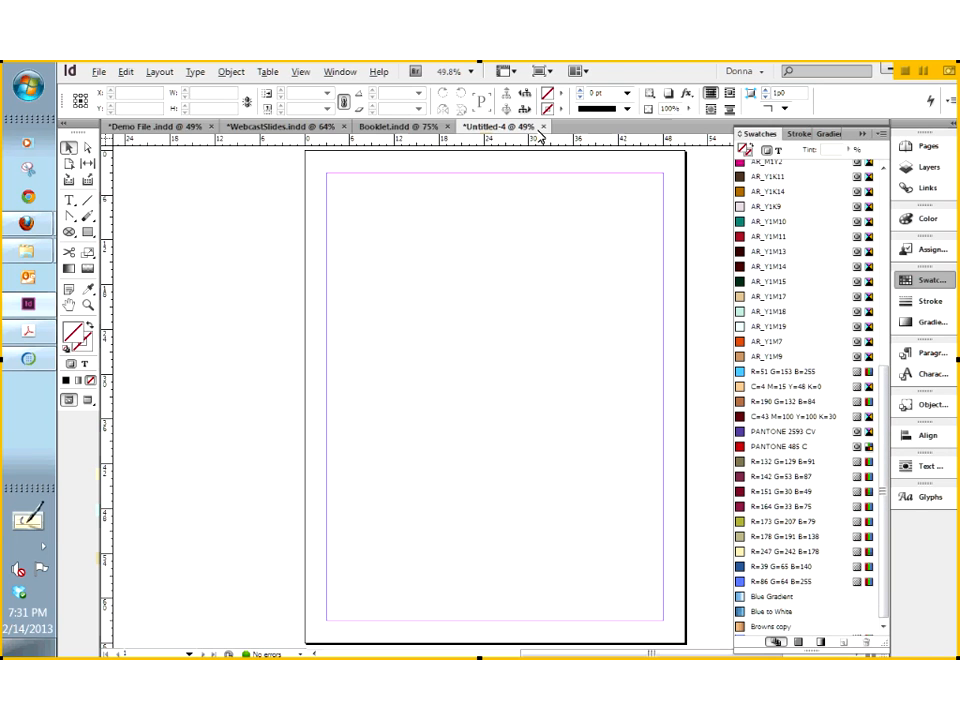
# Step: Collapse the swatch list and close the untitled document without saving it
pyautogui.click(862, 133)
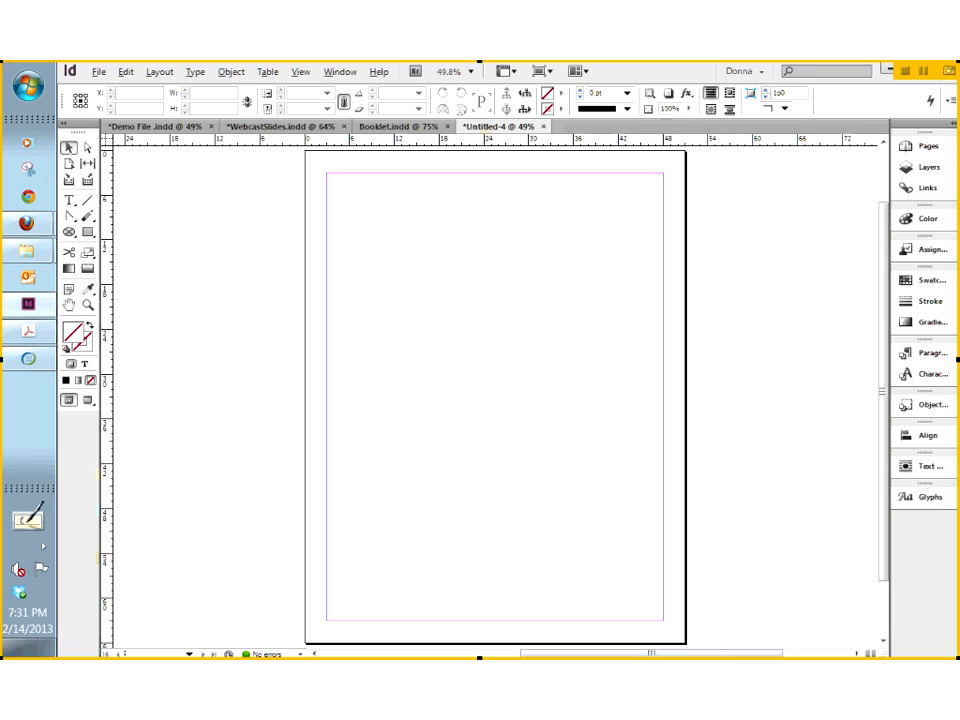
pyautogui.click(544, 126)
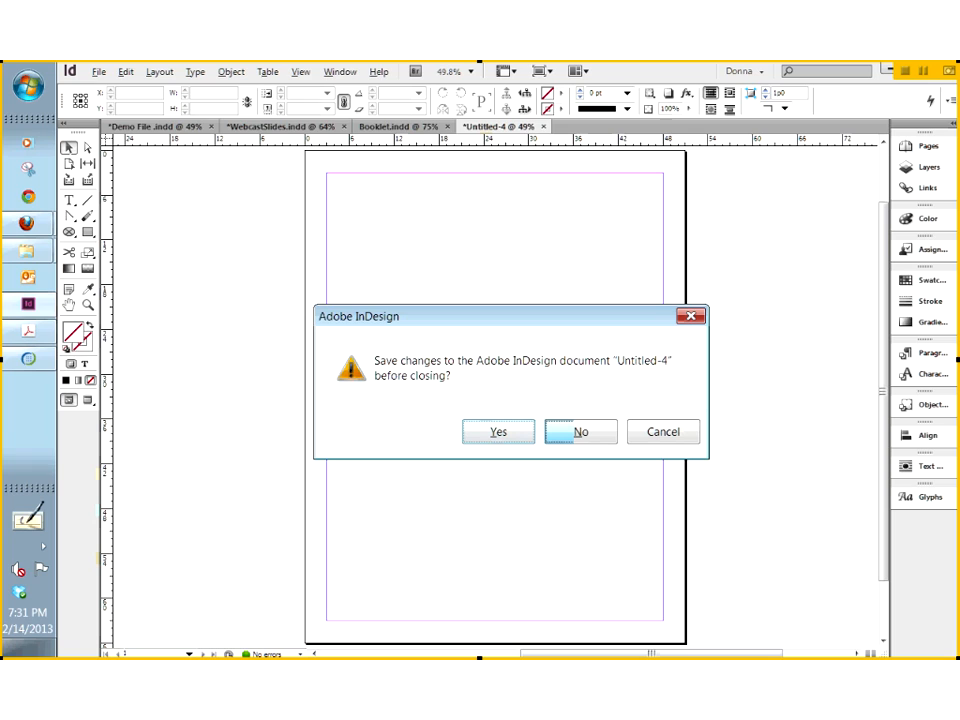
pyautogui.click(566, 432)
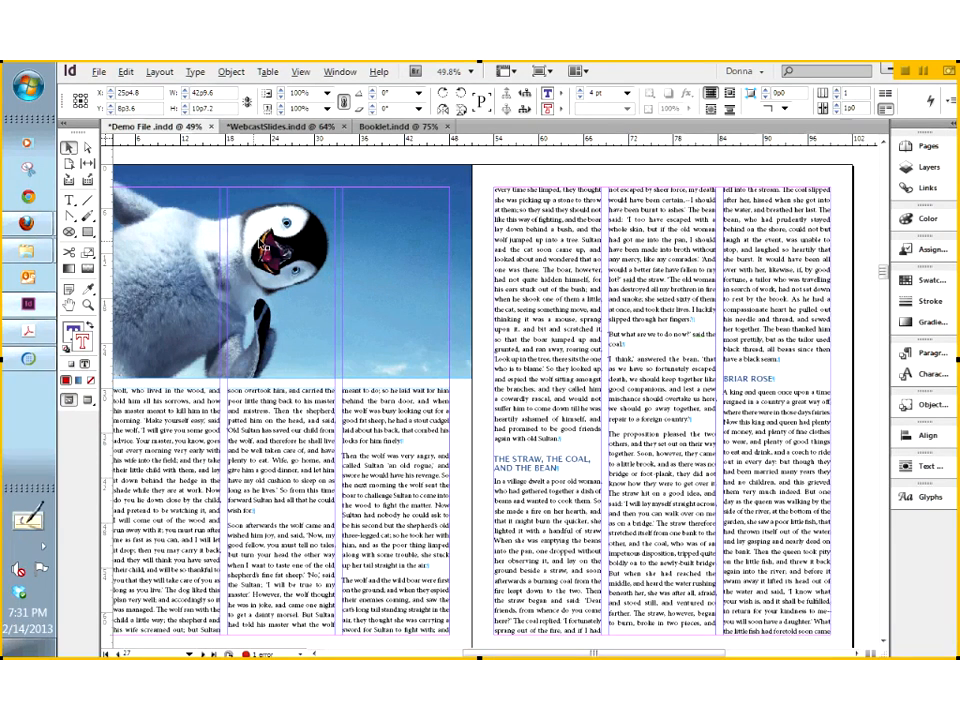
# Step: Examine the colours inside the penguin's open beak up close, and return to the whole spread on pages 26-27
pyautogui.click(337, 285)
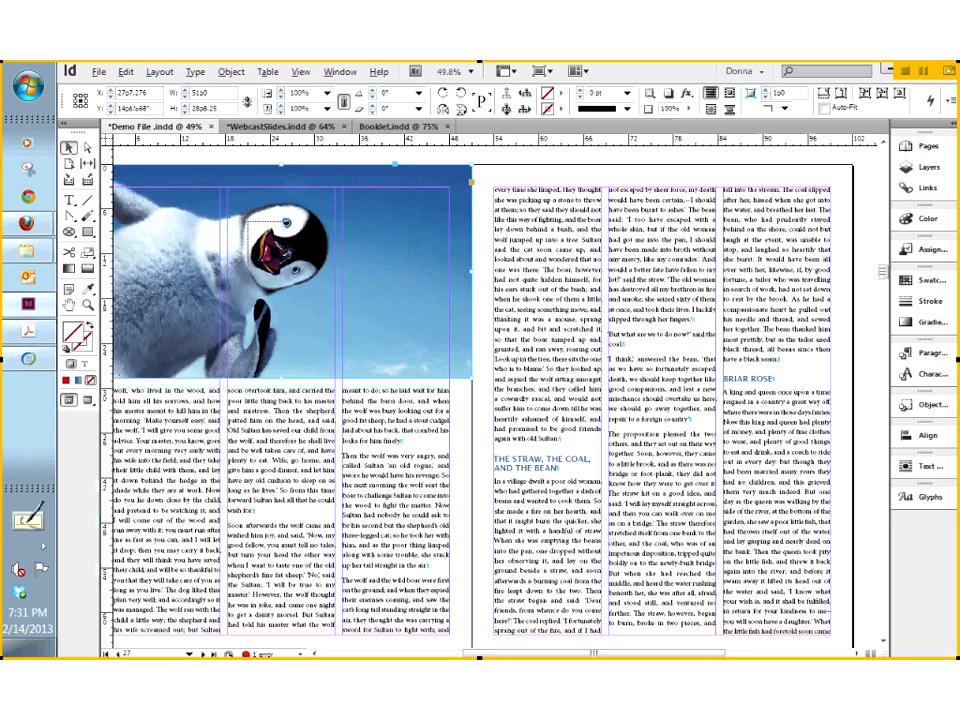
pyautogui.moveTo(248, 222); pyautogui.dragTo(303, 281)
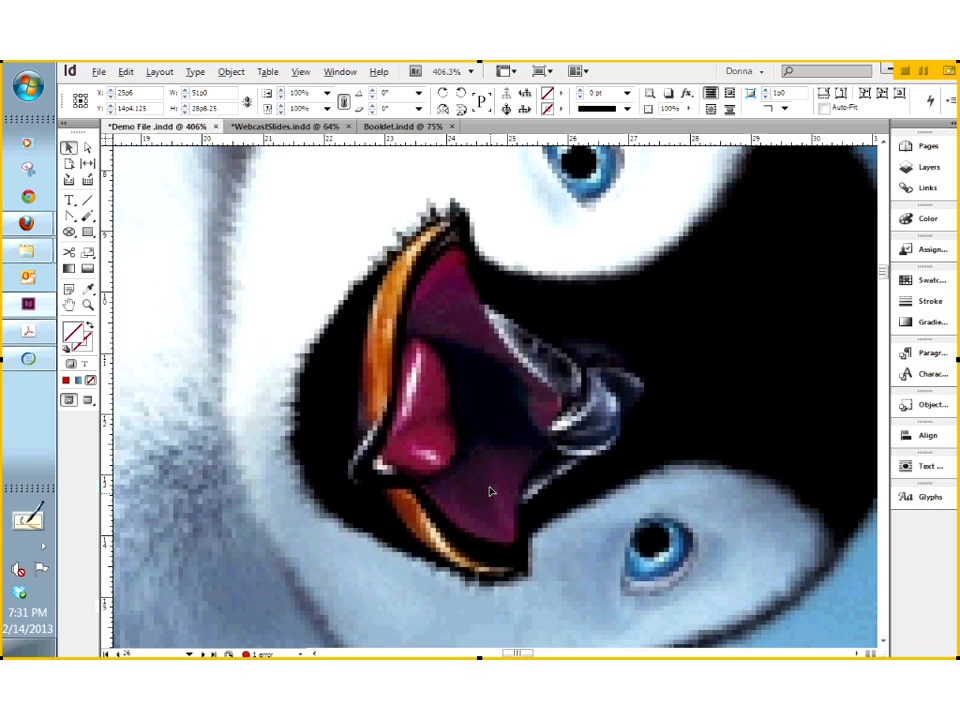
pyautogui.hotkey('ctrl', '0')
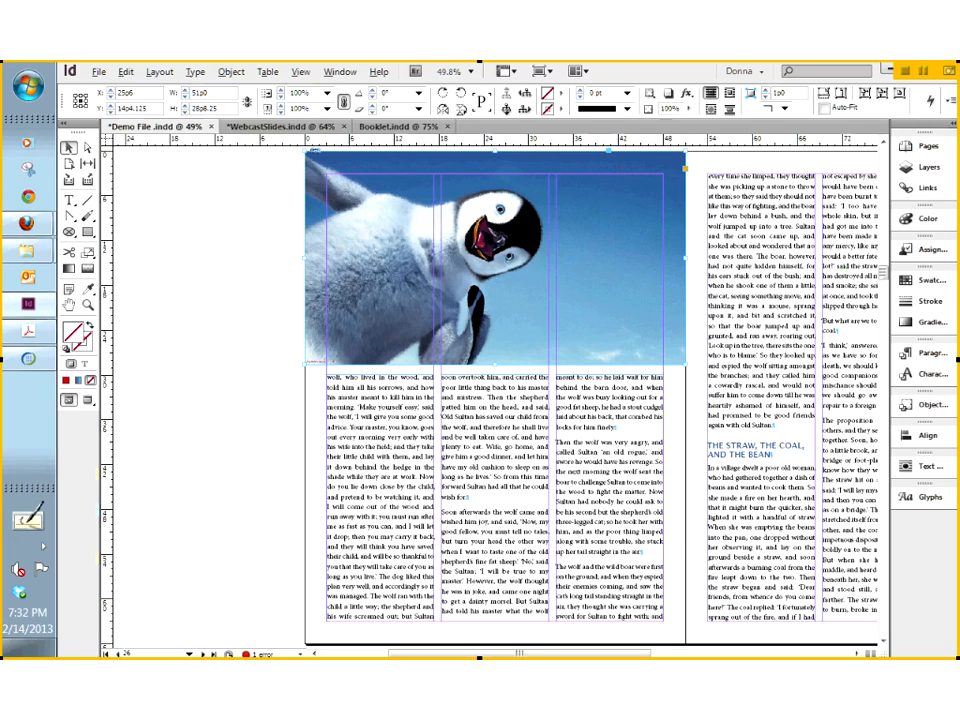
pyautogui.press('space')
pyautogui.moveTo(686, 536); pyautogui.dragTo(624, 536)
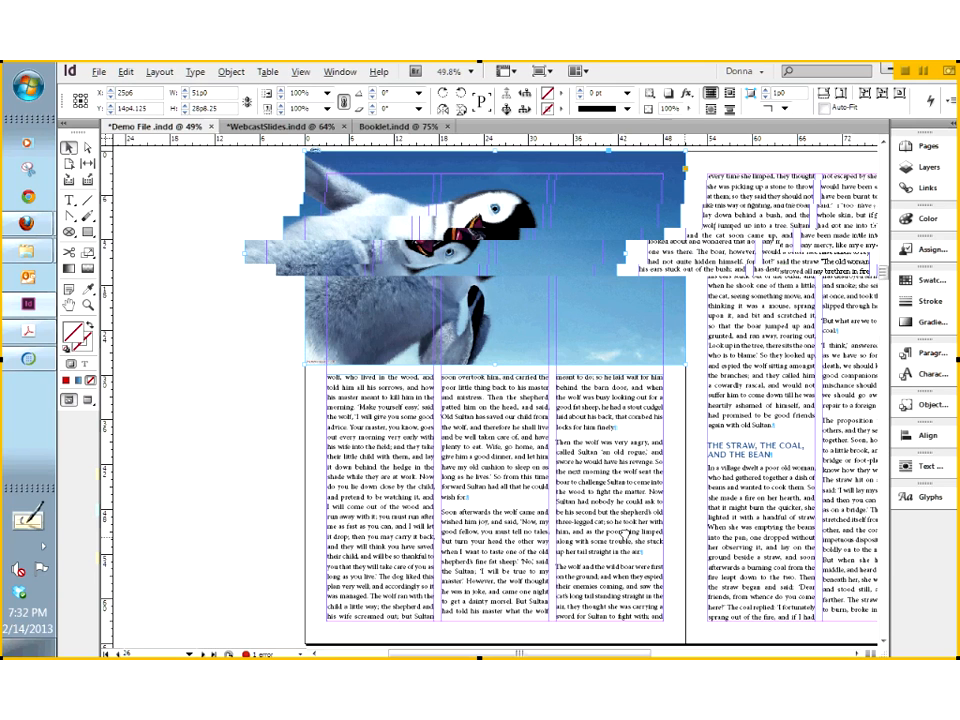
pyautogui.moveTo(627, 535); pyautogui.dragTo(474, 535)
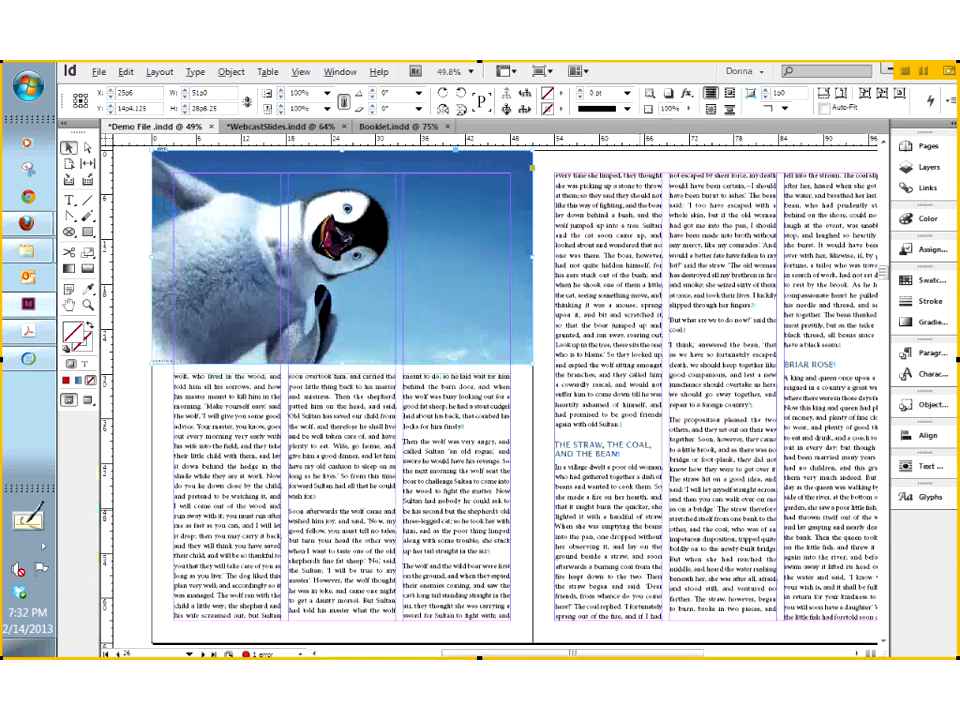
# Step: Select the text of the heading THE STRAW, THE COAL, AND THE BEAN on page 27
pyautogui.click(70, 201)
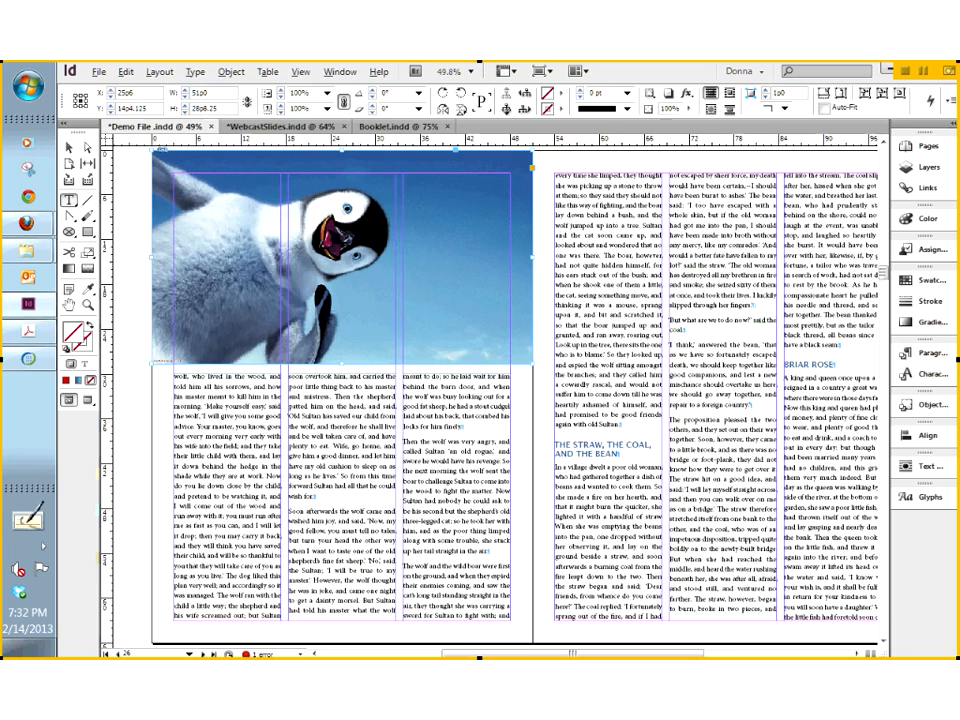
pyautogui.click(624, 453)
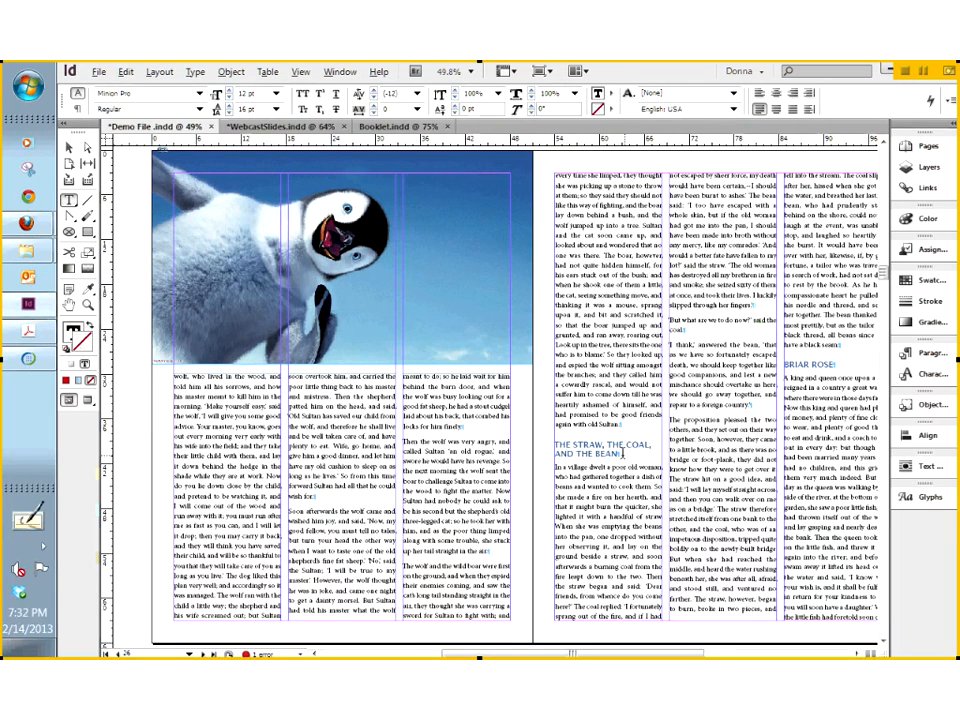
pyautogui.moveTo(622, 454); pyautogui.dragTo(557, 444)
pyautogui.click(557, 444)
pyautogui.moveTo(622, 455); pyautogui.dragTo(556, 444)
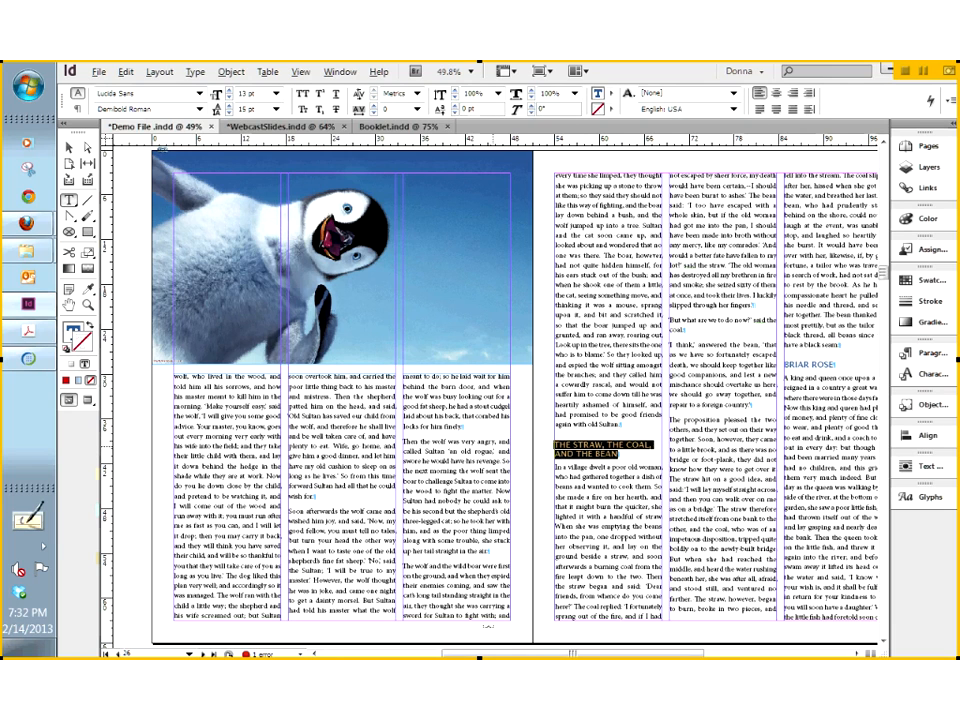
# Step: Try colouring the heading text's stroke with a dark purple sampled from inside the penguin's beak, using the Eyedropper
pyautogui.click(87, 290)
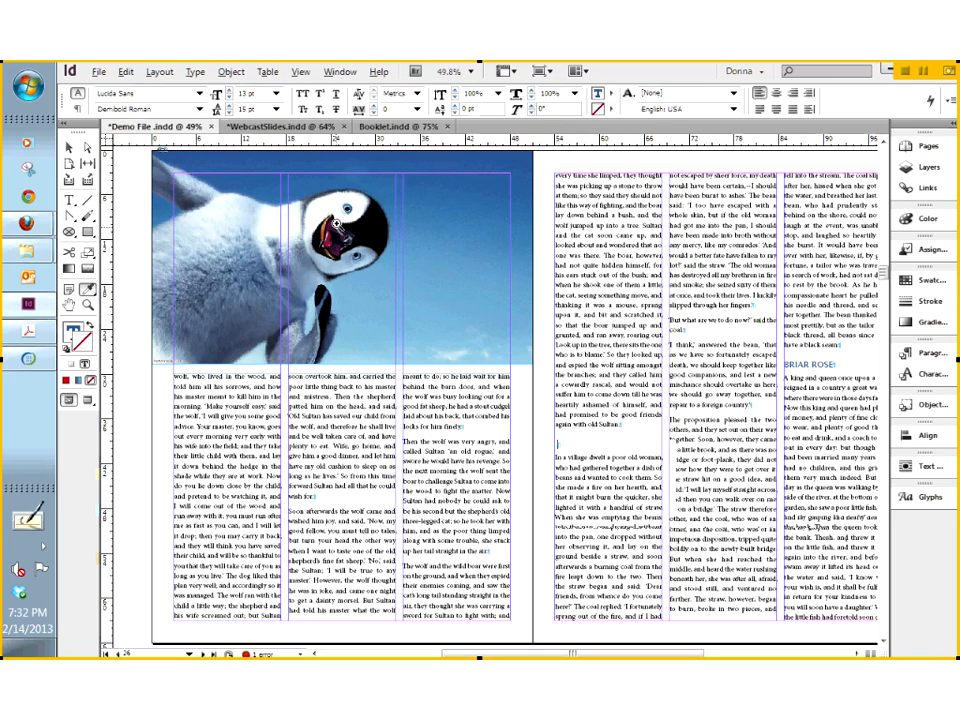
pyautogui.hotkey('ctrl', 'z')
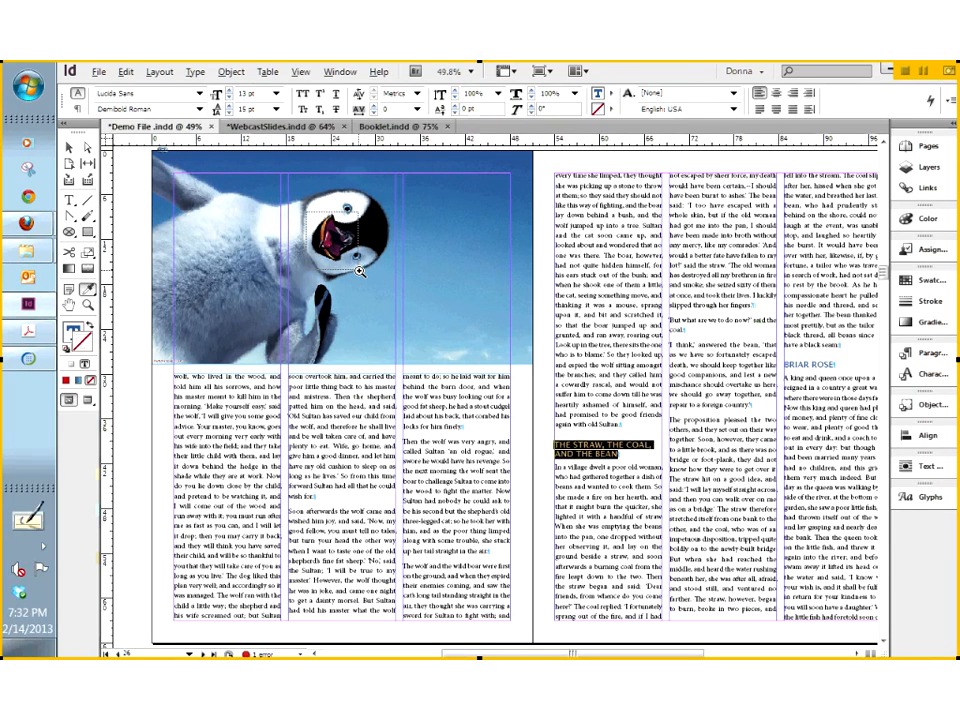
pyautogui.moveTo(358, 270); pyautogui.dragTo(358, 270)
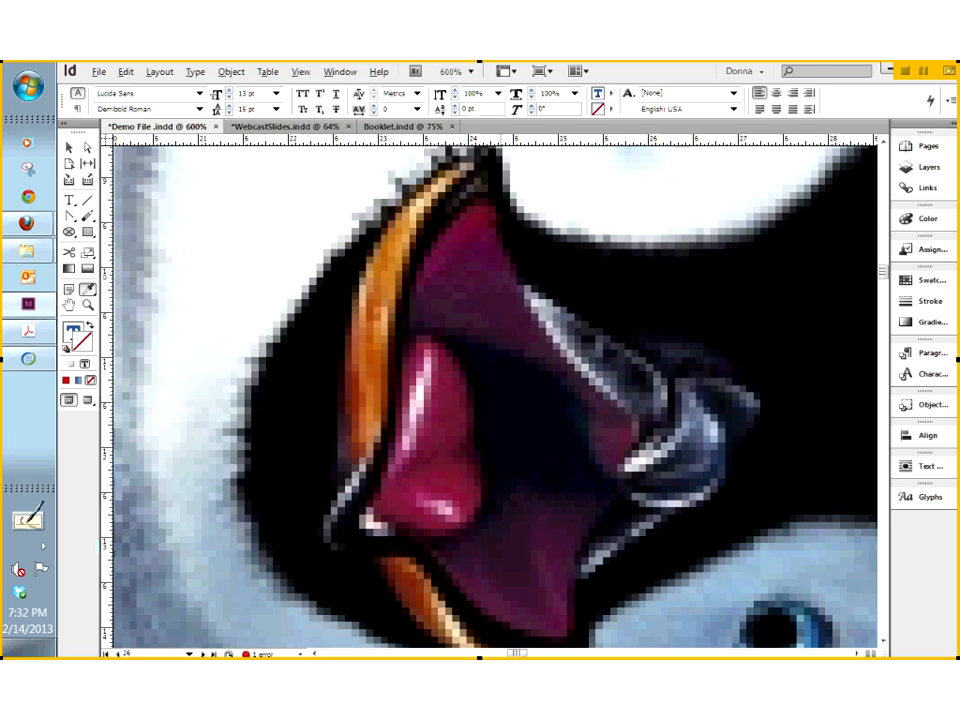
pyautogui.click(538, 503)
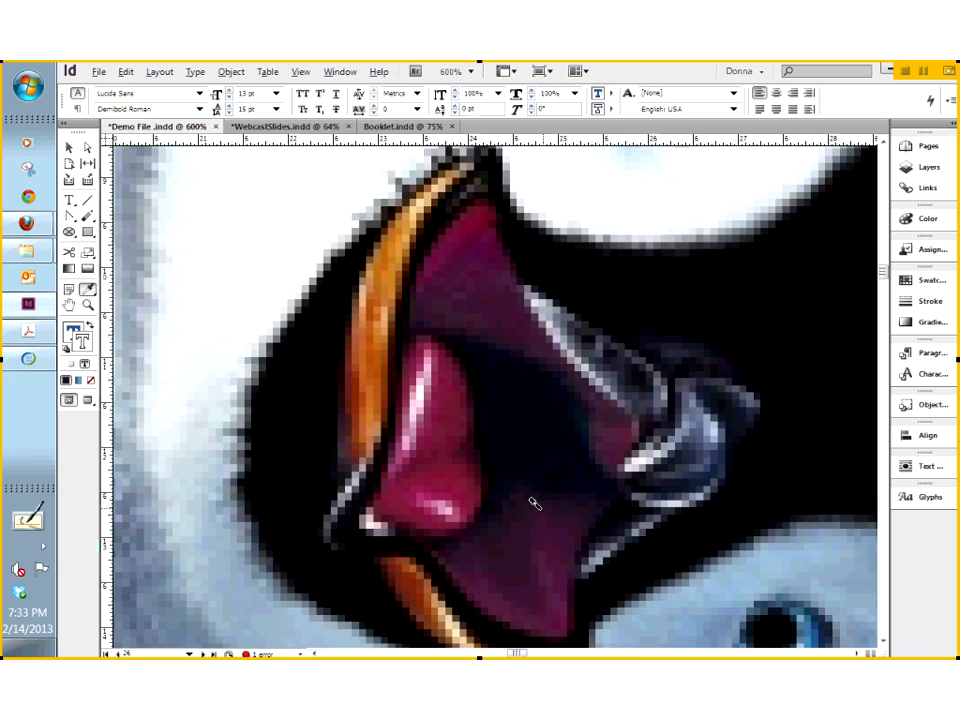
pyautogui.hotkey('ctrl', '0')
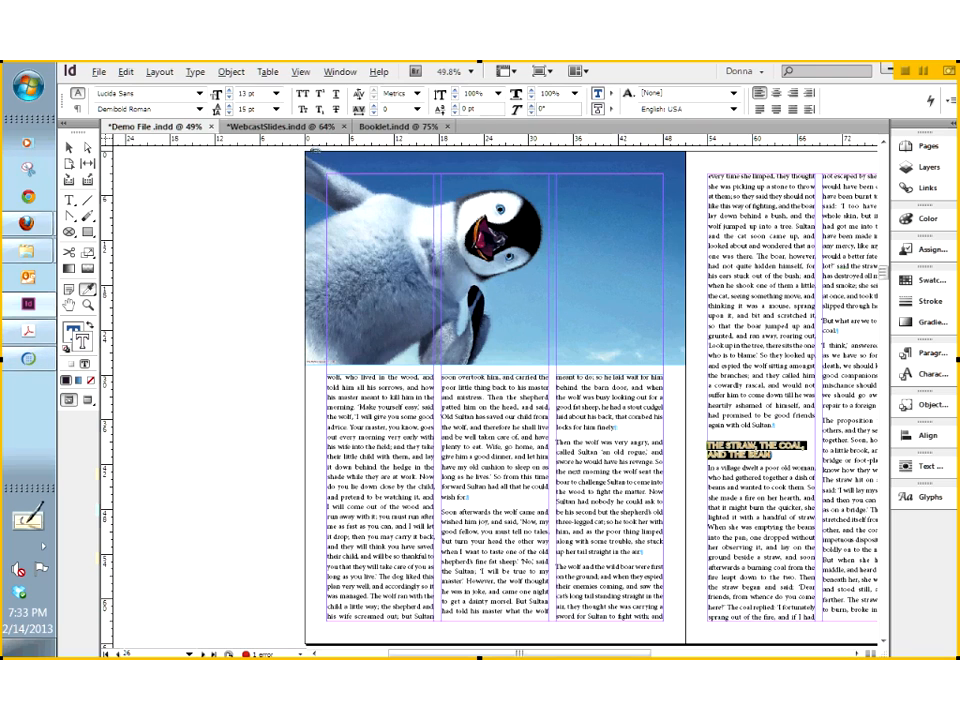
# Step: Fill the heading text with a dark colour sampled from the penguin photo, and deselect the heading to check it
pyautogui.click(74, 334)
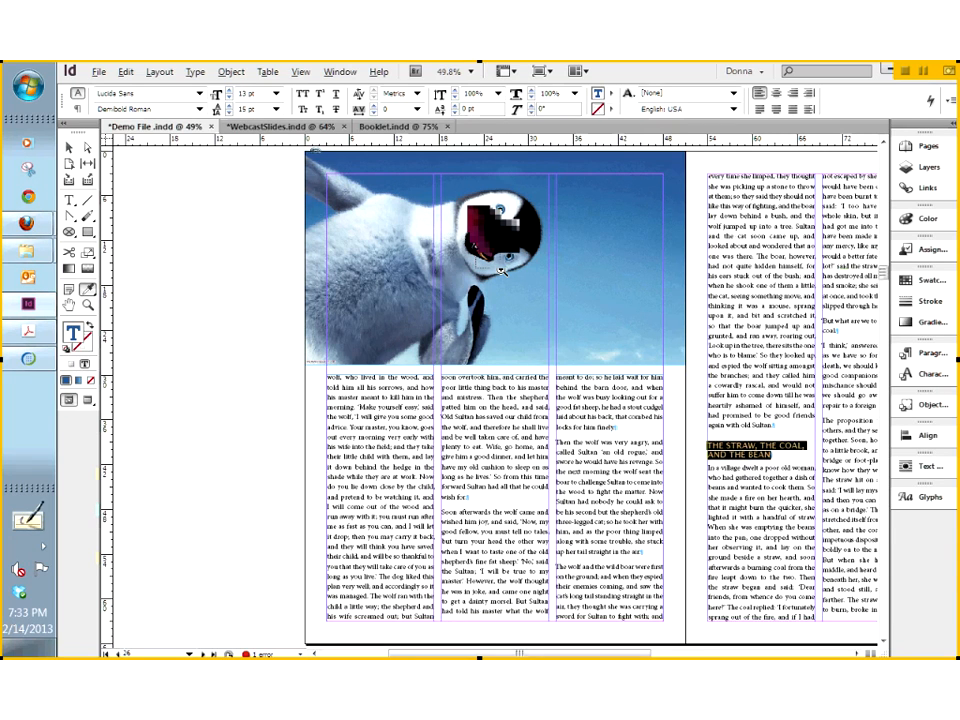
pyautogui.moveTo(475, 214); pyautogui.dragTo(502, 271)
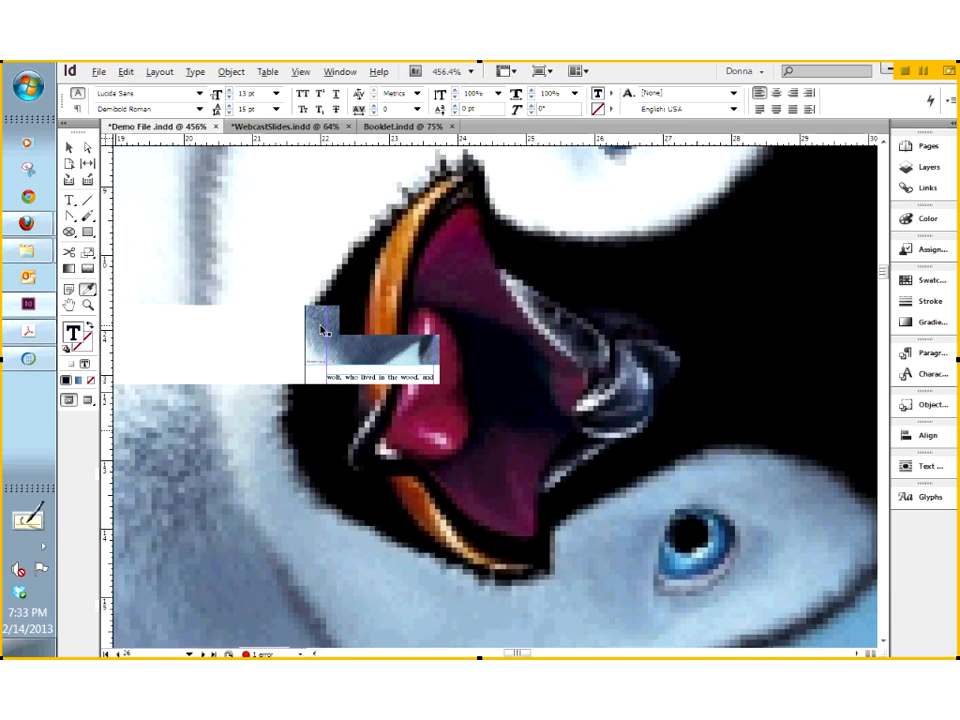
pyautogui.hotkey('ctrl', '0')
pyautogui.press('t')
pyautogui.click(778, 467)
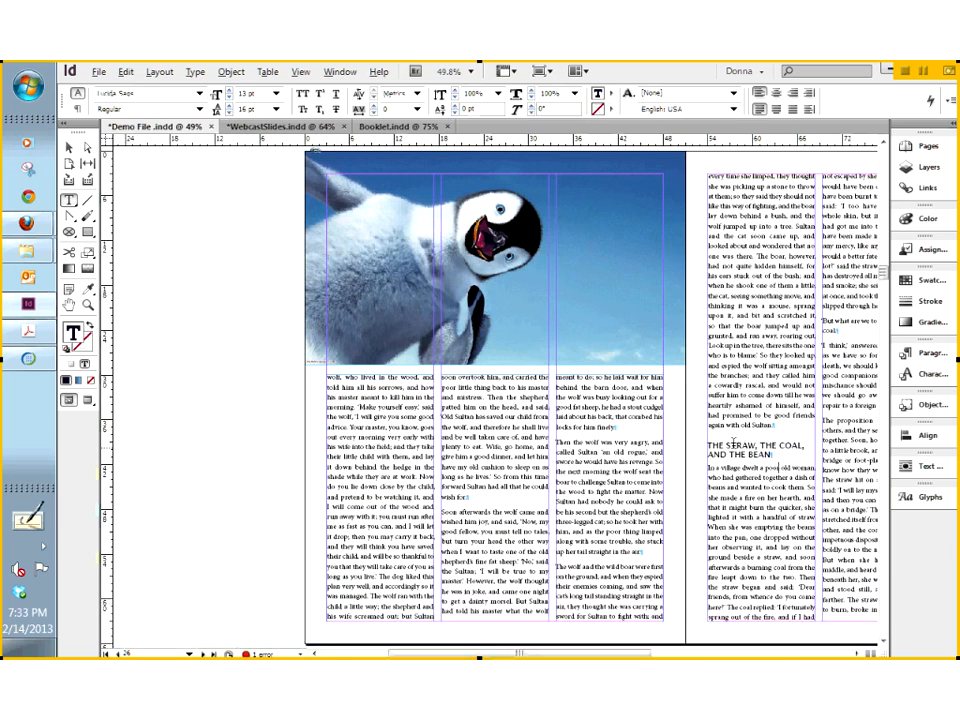
pyautogui.write('So')
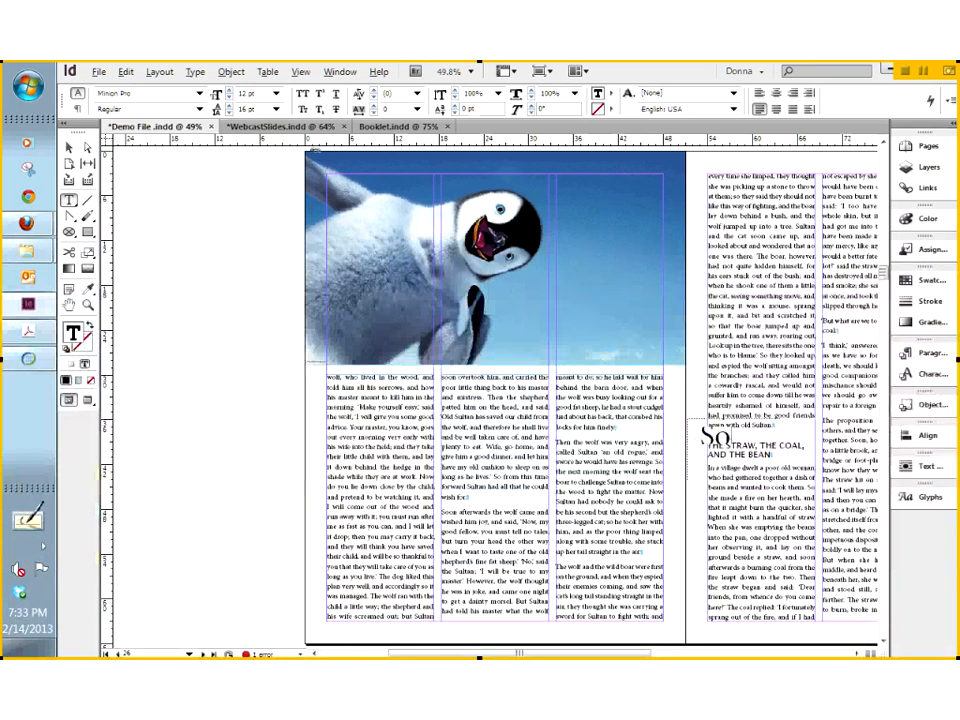
# Step: Try recolouring the heading THE STRAW, THE COAL, AND THE BEAN with a dark colour sampled from inside the penguin's beak
pyautogui.moveTo(687, 418); pyautogui.dragTo(832, 538)
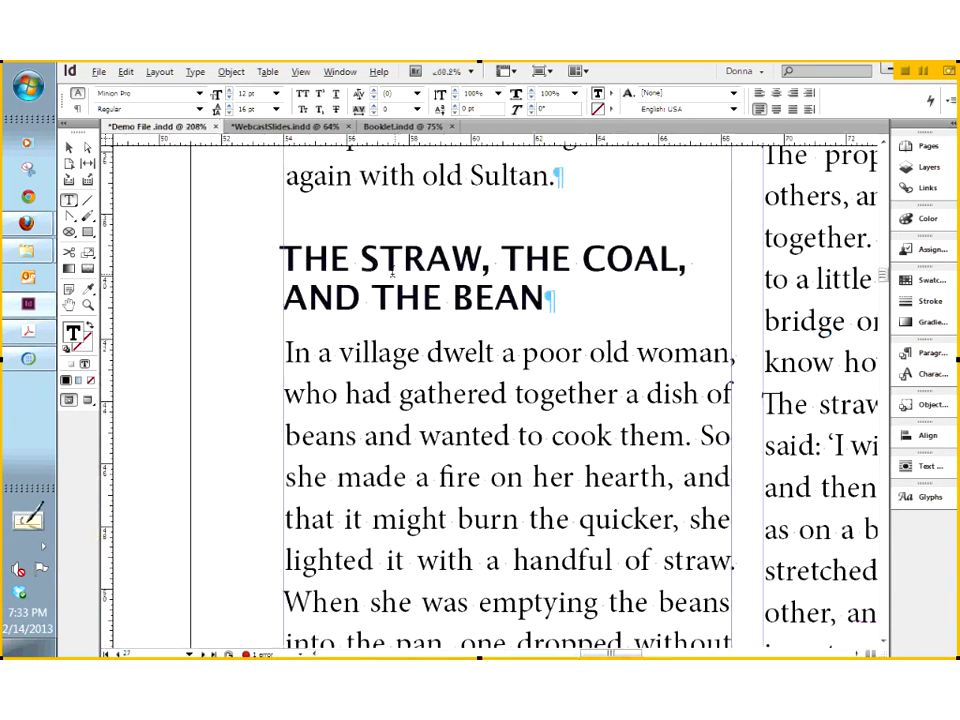
pyautogui.moveTo(286, 262); pyautogui.dragTo(547, 299)
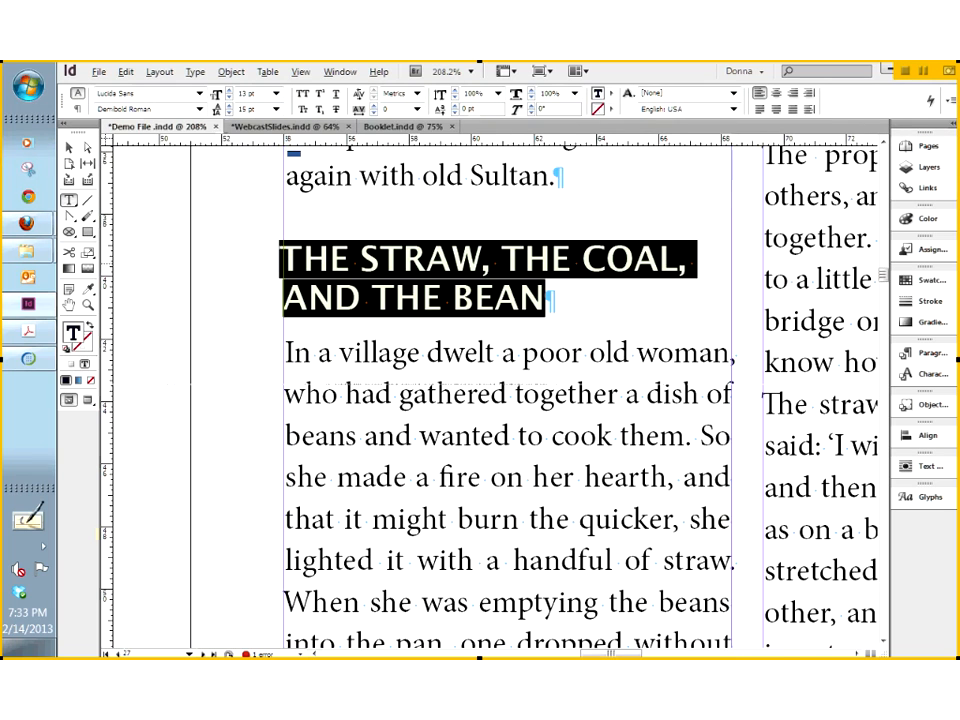
pyautogui.hotkey('ctrl', '0')
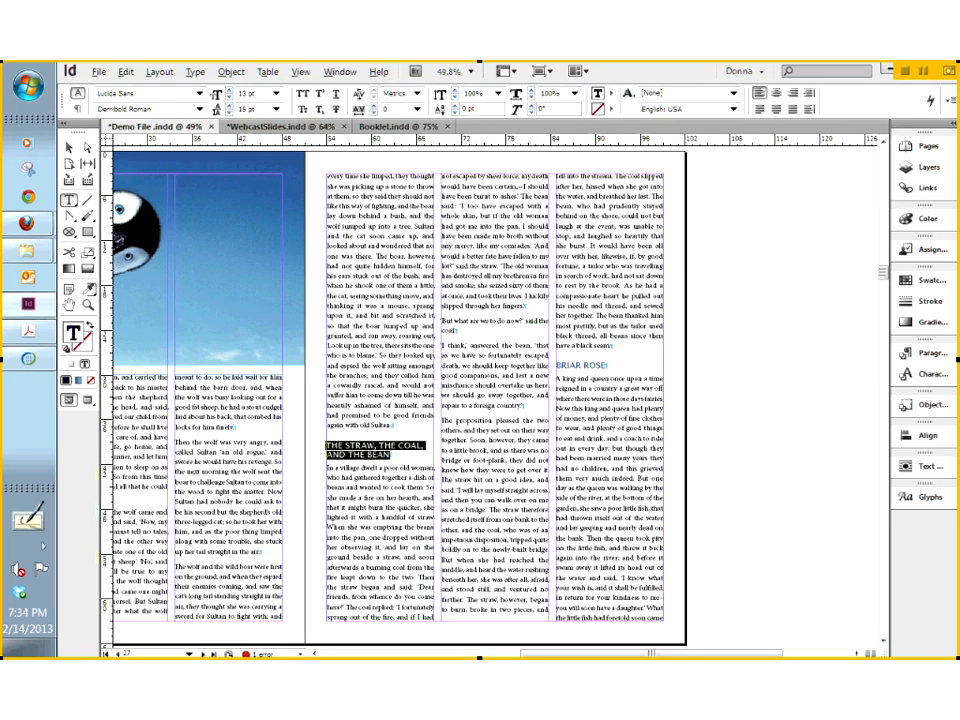
pyautogui.click(88, 289)
pyautogui.keyDown('ctrl'); pyautogui.click(150, 233); pyautogui.keyUp('ctrl')
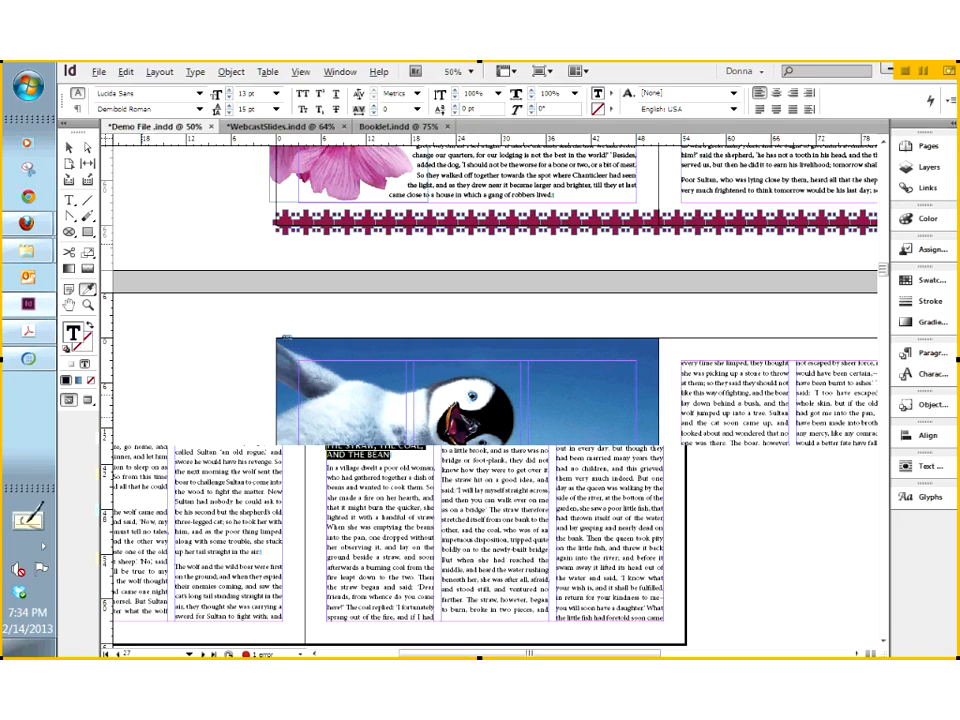
pyautogui.moveTo(436, 414); pyautogui.dragTo(484, 446)
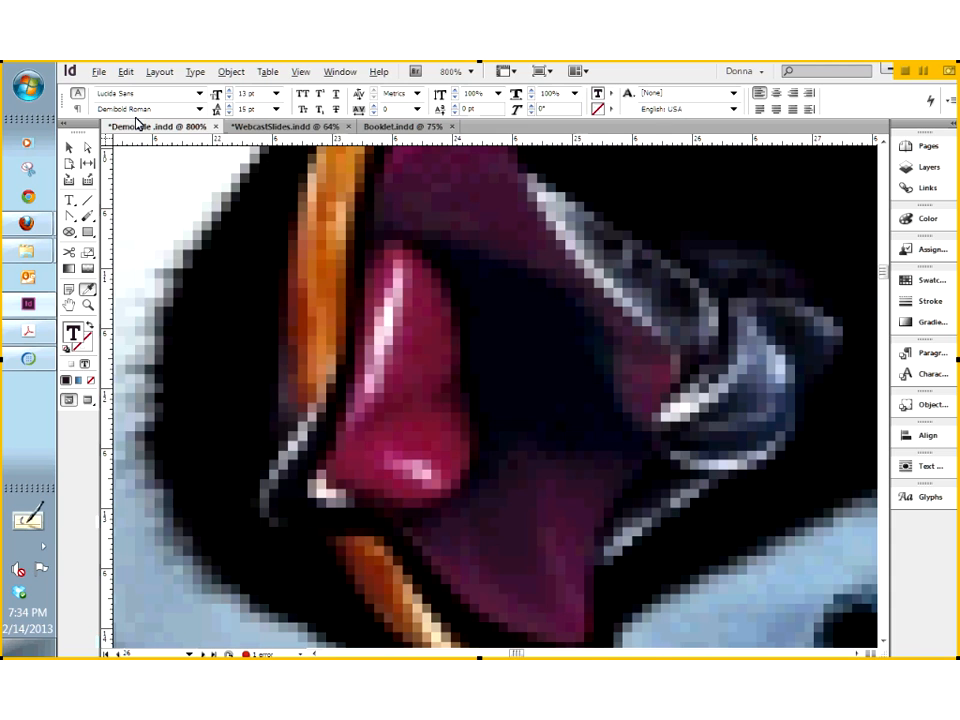
pyautogui.hotkey('ctrl', 'alt', '0')
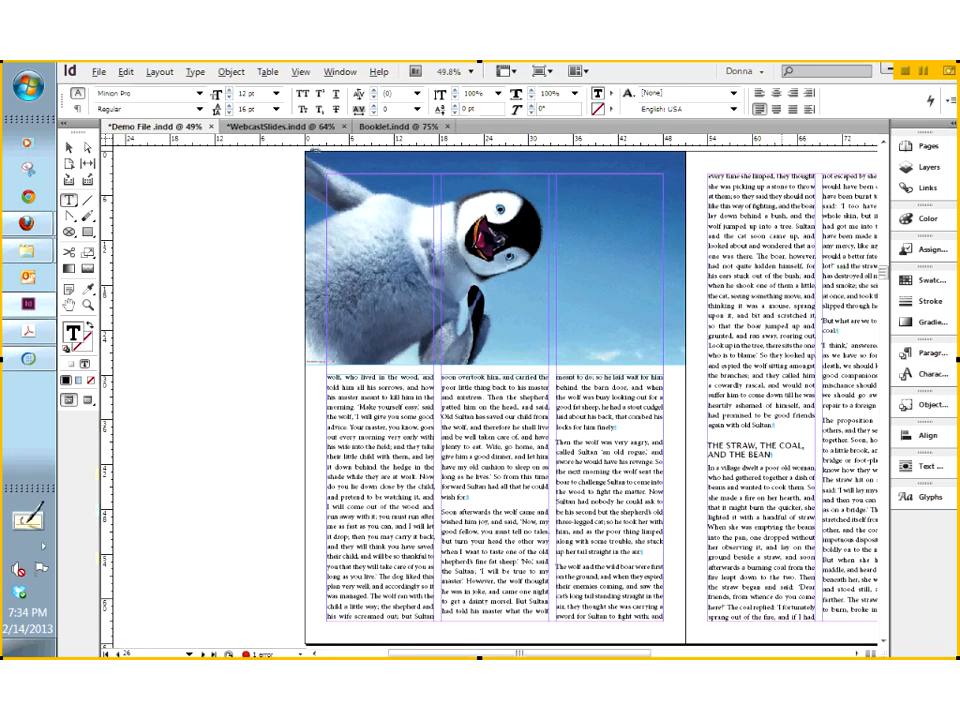
# Step: Reselect the heading text, open the Eyedropper options, and examine the attributes under Stroke Settings and Fill Settings
pyautogui.hotkey('ctrl', 'shift', 'Up')
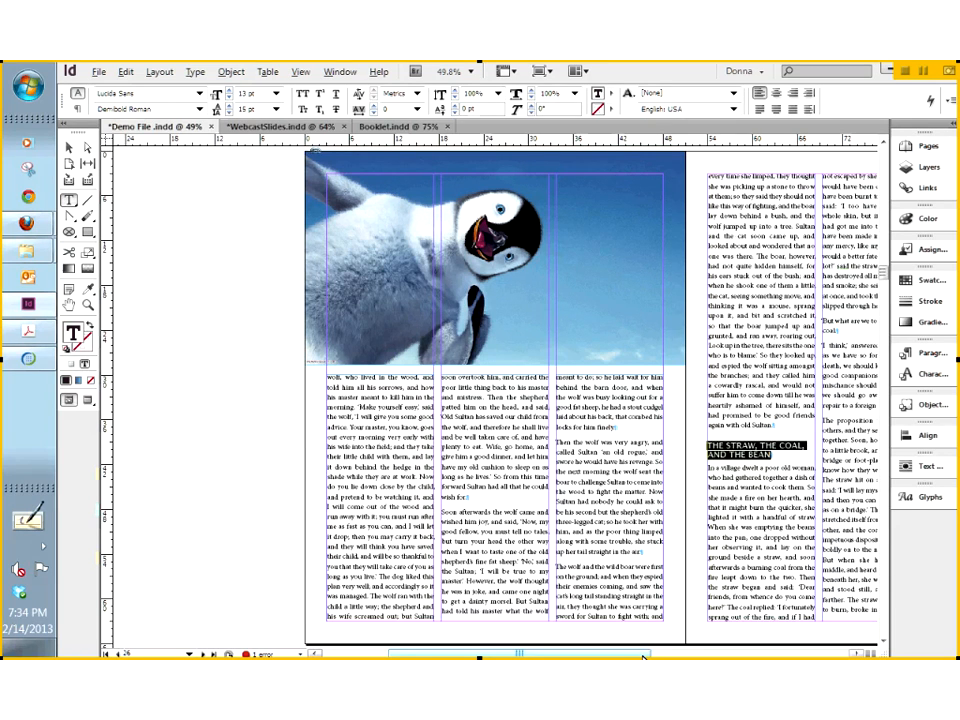
pyautogui.moveTo(643, 657); pyautogui.dragTo(698, 657)
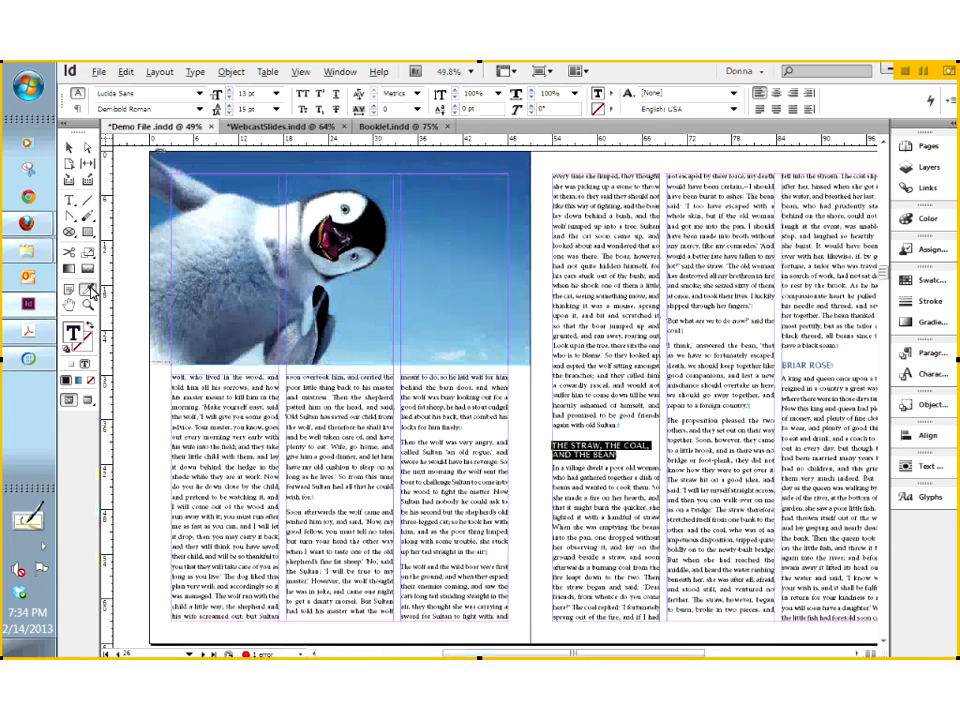
pyautogui.doubleClick(88, 292)
pyautogui.moveTo(630, 340)
pyautogui.mouseDown()
pyautogui.moveTo(632, 400)
pyautogui.moveTo(486, 301)
pyautogui.mouseUp()
pyautogui.click(437, 329)
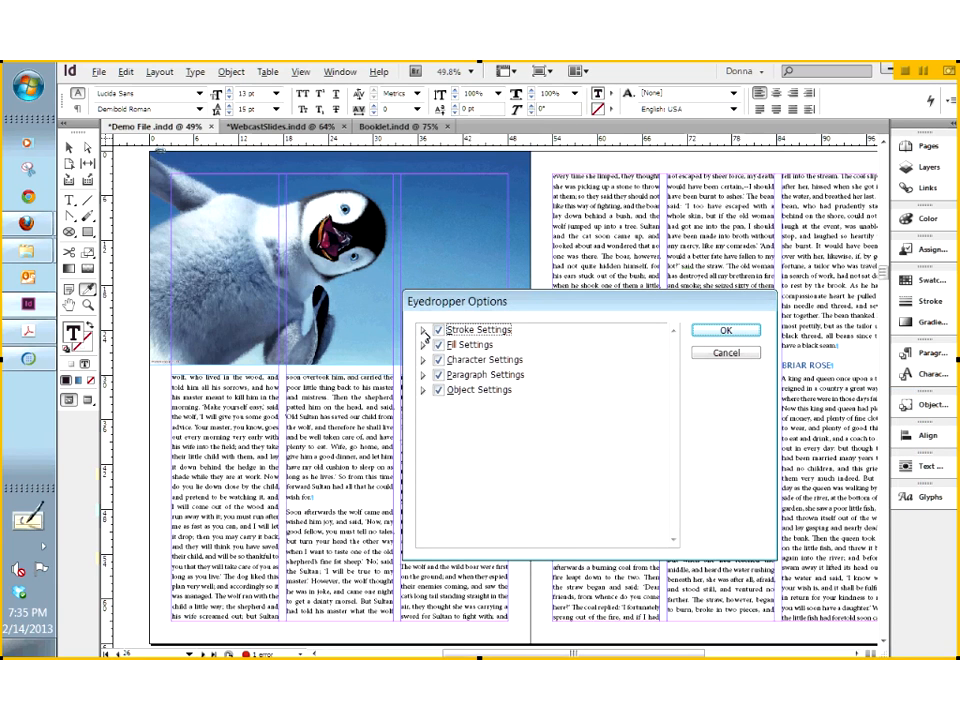
pyautogui.click(424, 330)
pyautogui.click(424, 331)
pyautogui.click(423, 345)
pyautogui.click(423, 345)
# Step: Examine the Eyedropper's Character, Paragraph and Object Settings, and accept the options with every category still enabled
pyautogui.click(423, 360)
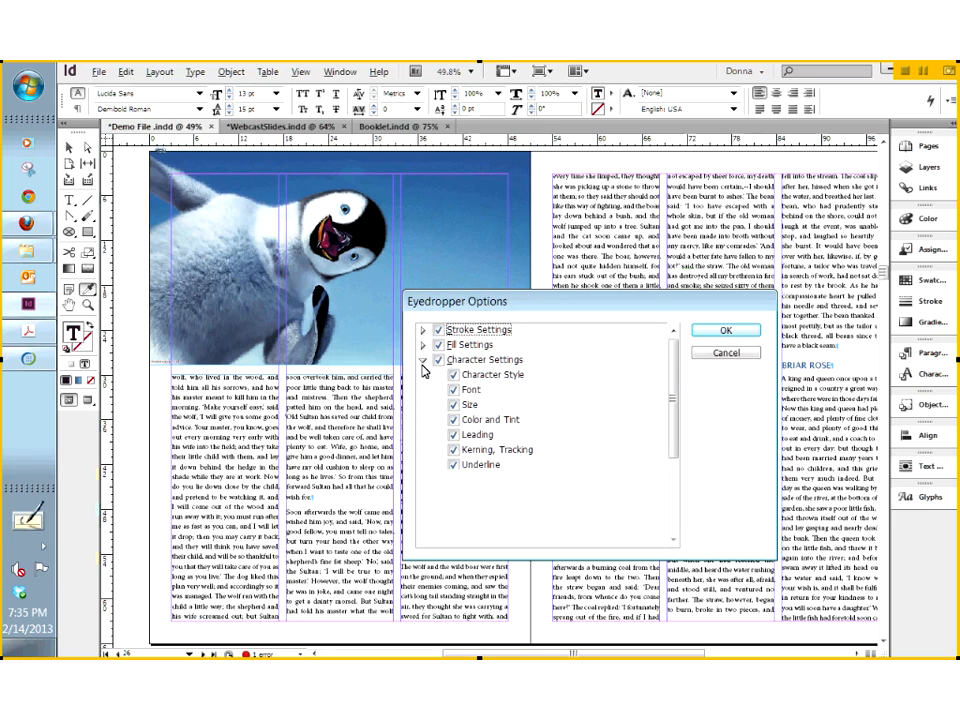
pyautogui.moveTo(671, 449); pyautogui.dragTo(674, 515)
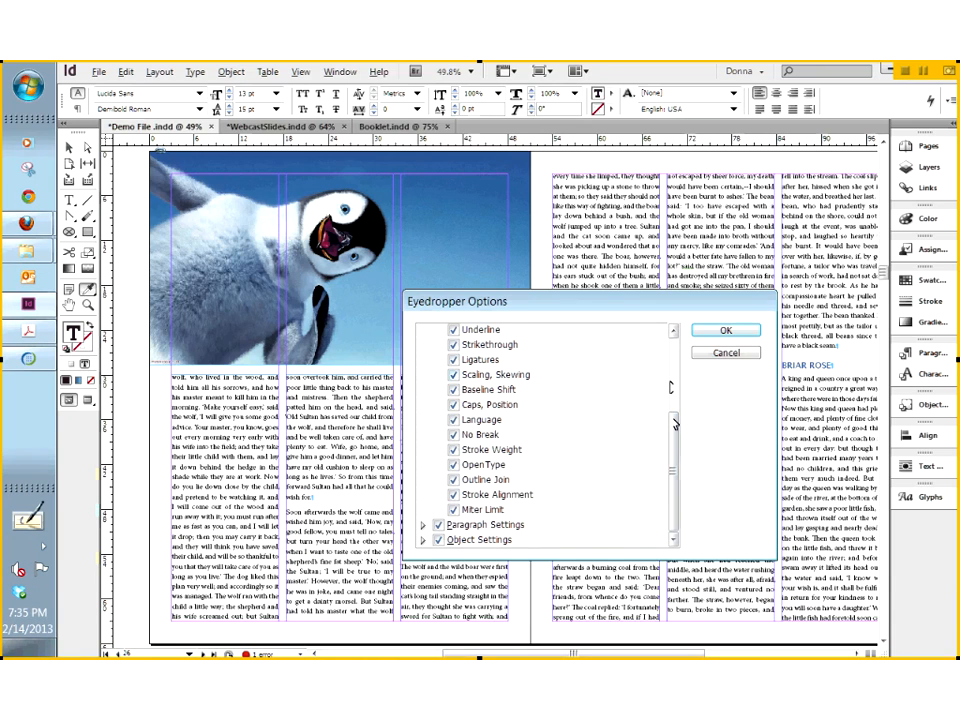
pyautogui.moveTo(673, 424); pyautogui.dragTo(670, 328)
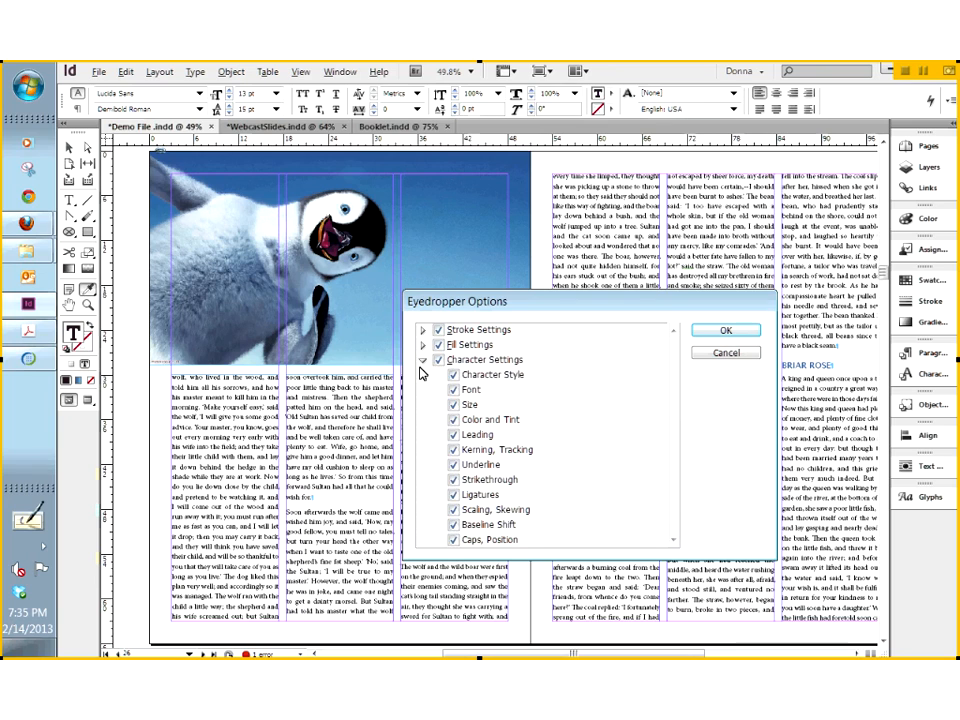
pyautogui.click(421, 359)
pyautogui.click(421, 374)
pyautogui.click(422, 374)
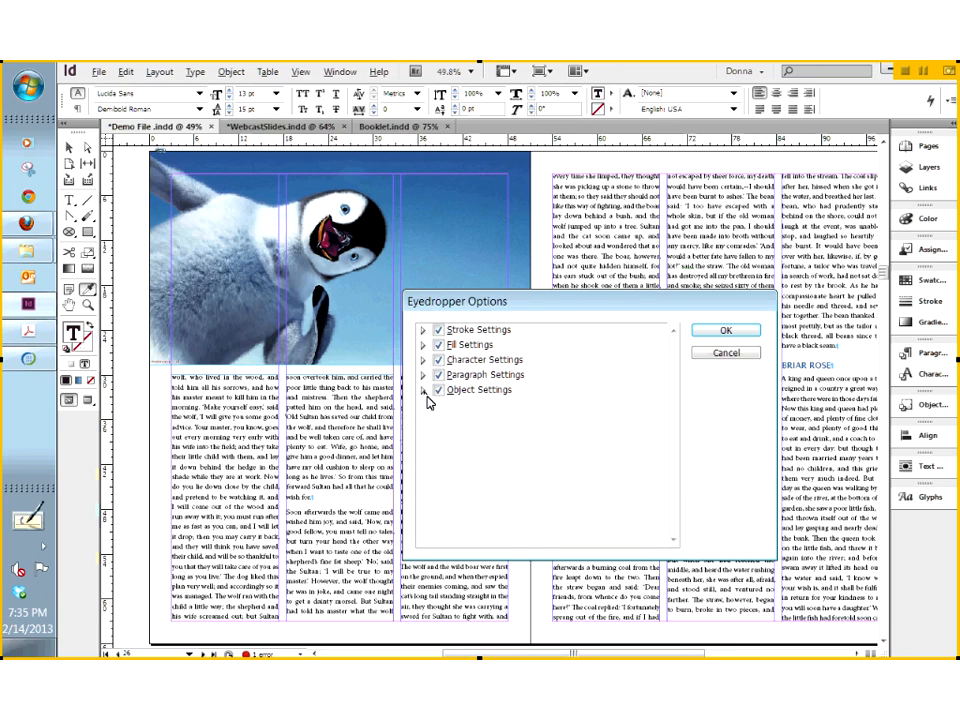
pyautogui.click(423, 390)
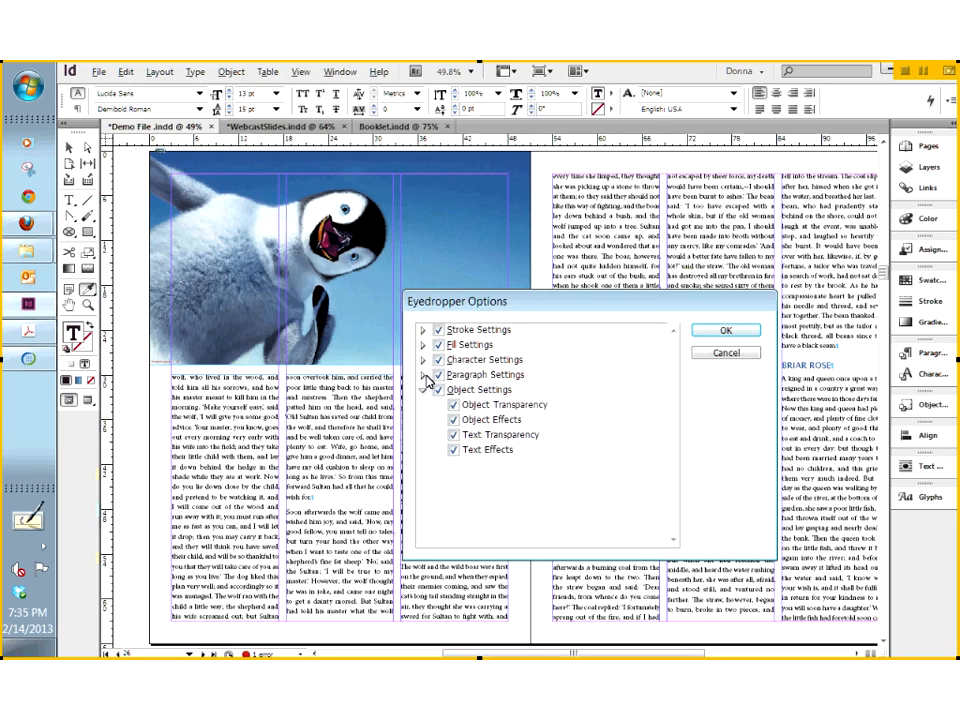
pyautogui.click(737, 336)
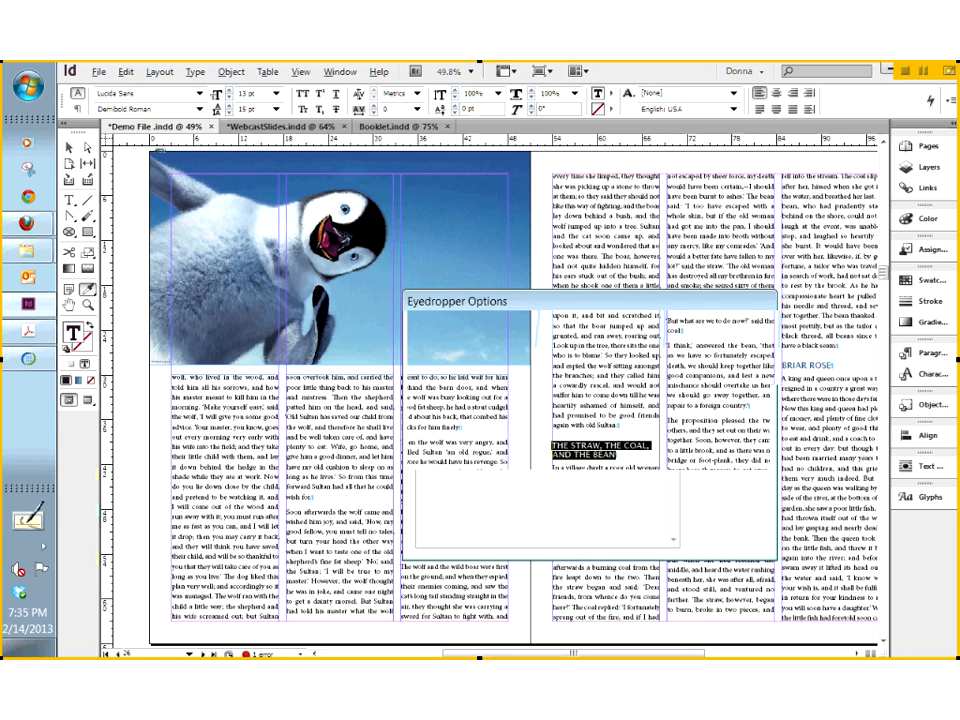
# Step: Draw a narrow rectangle about 2p10.5 by 17p0 beside page 26 and fill it with a dark purple sampled from the penguin's beak
pyautogui.click(88, 232)
pyautogui.moveTo(122, 288); pyautogui.dragTo(140, 392)
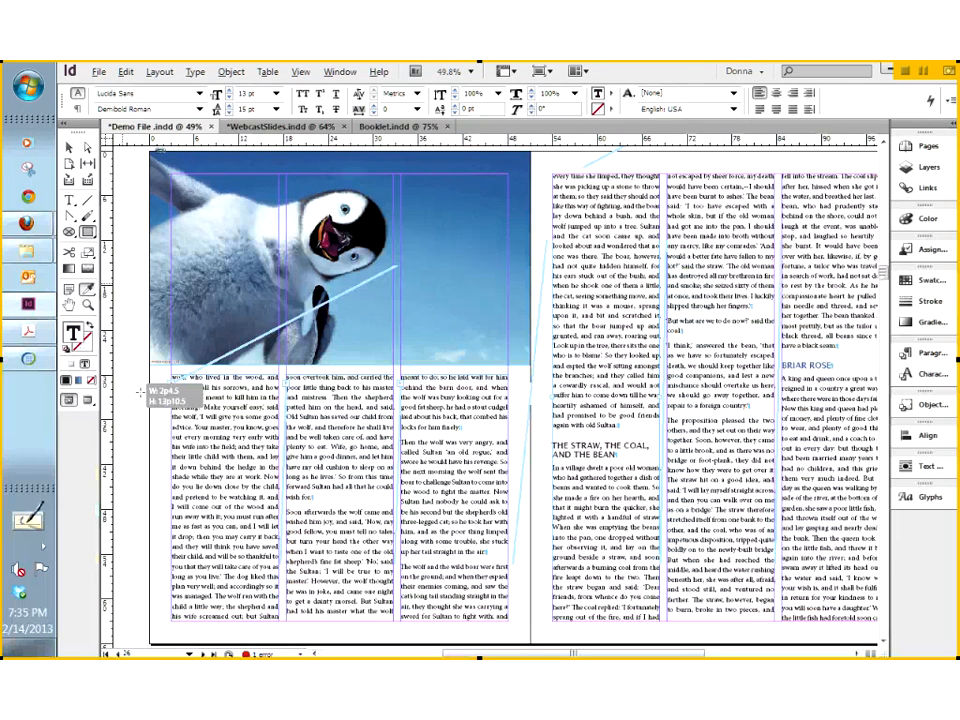
pyautogui.moveTo(140, 392); pyautogui.dragTo(146, 410)
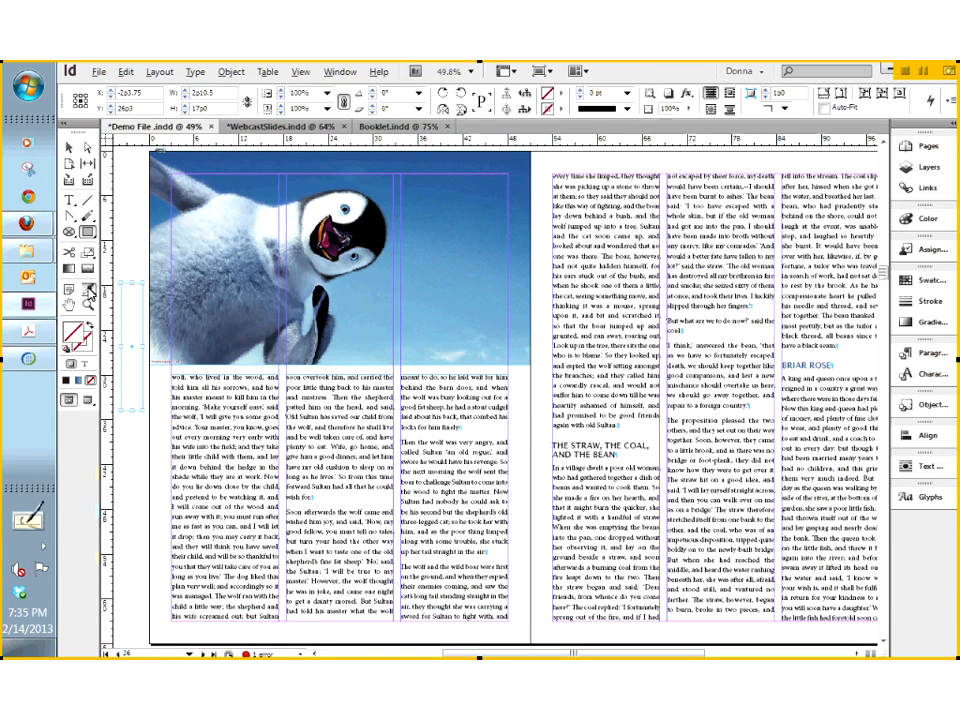
pyautogui.click(88, 289)
pyautogui.moveTo(332, 240); pyautogui.dragTo(367, 285)
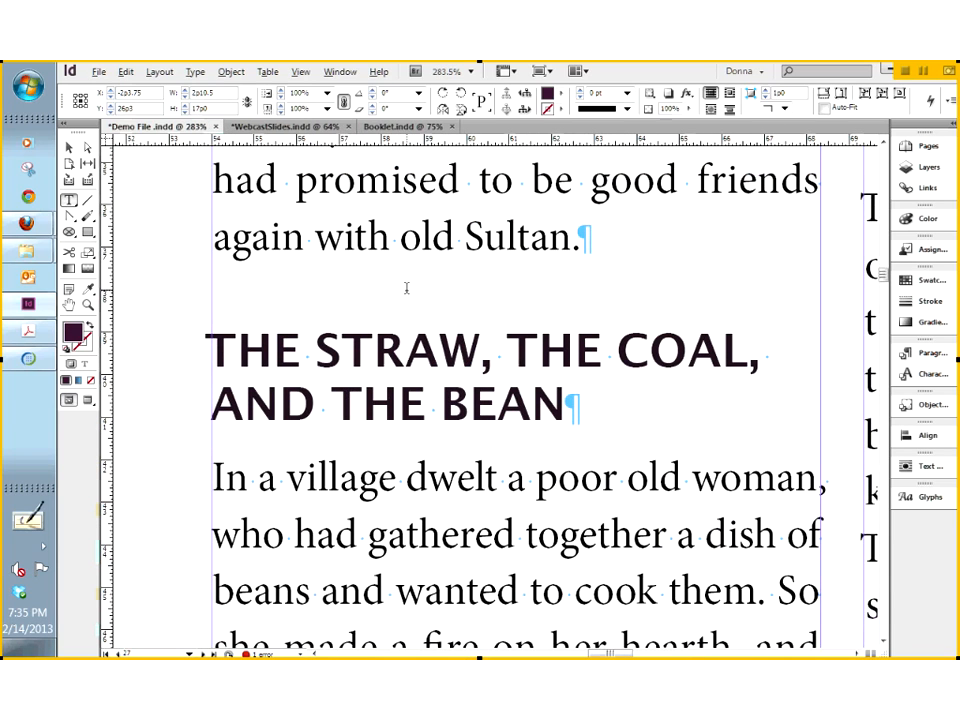
# Step: Fill the heading THE STRAW, THE COAL, AND THE BEAN with a crimson sampled from the penguin's open mouth, and check it up close
pyautogui.hotkey('ctrl', '0')
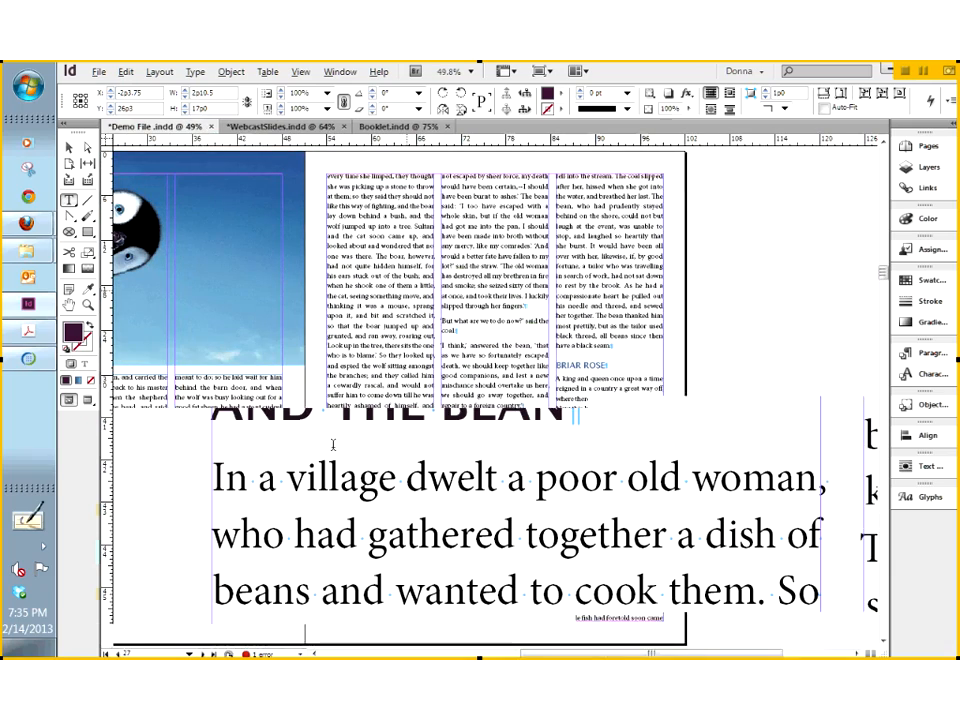
pyautogui.tripleClick(330, 444)
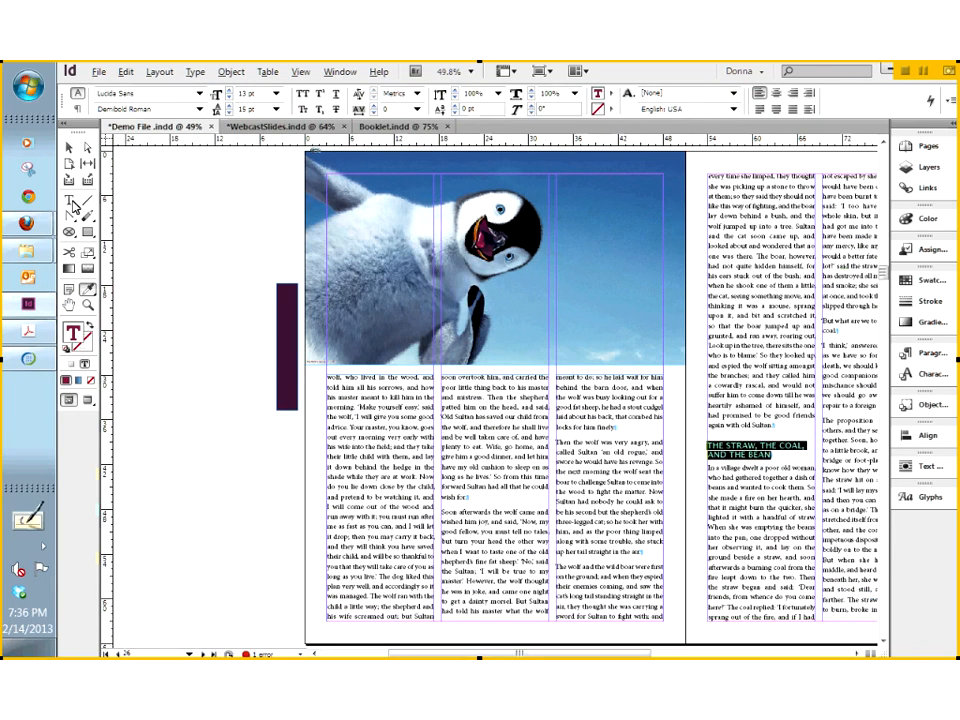
pyautogui.click(73, 206)
pyautogui.click(774, 453)
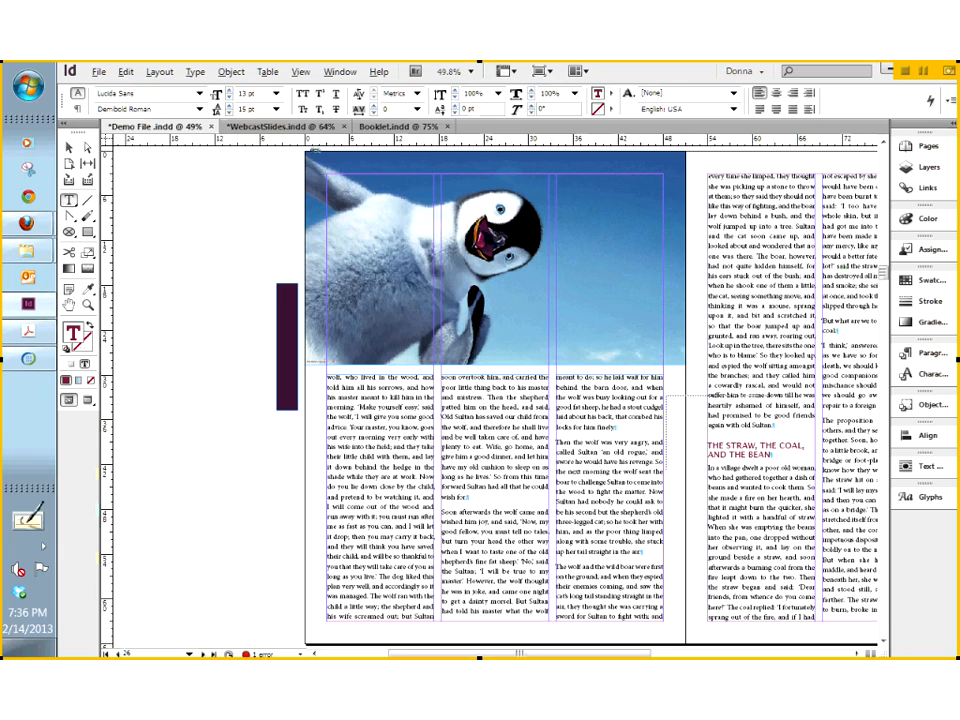
pyautogui.moveTo(667, 396); pyautogui.dragTo(823, 514)
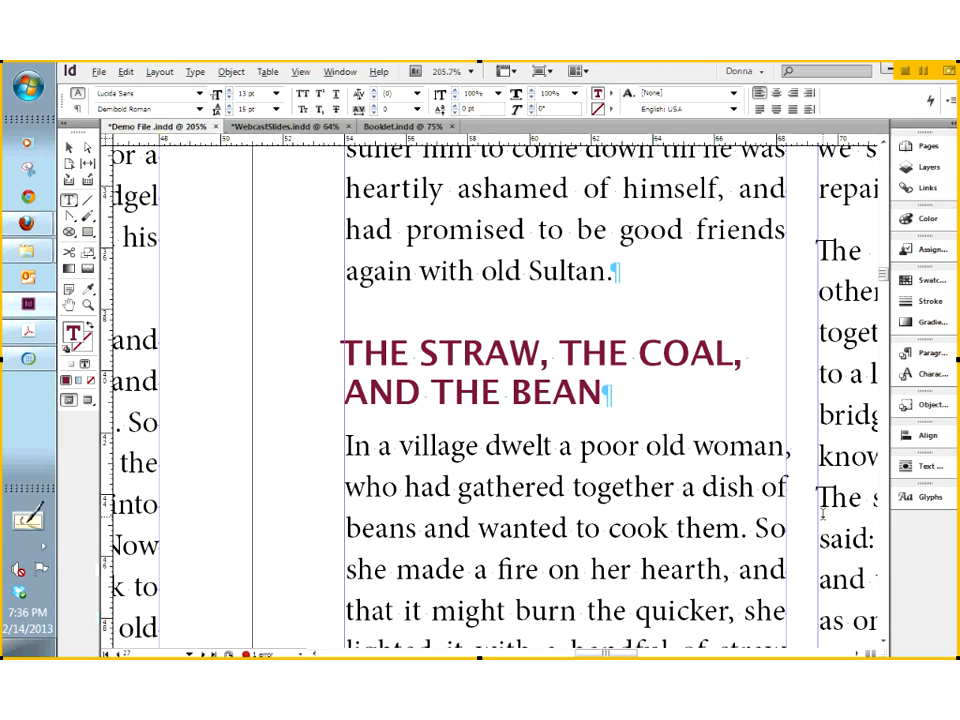
pyautogui.hotkey('ctrl', '0')
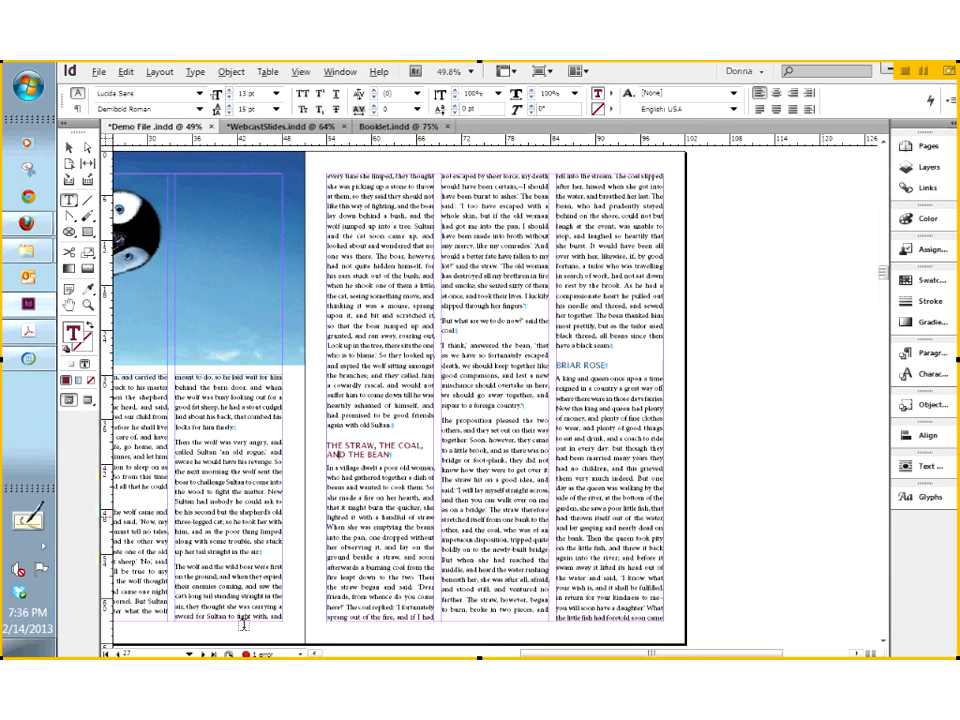
pyautogui.moveTo(568, 378); pyautogui.dragTo(583, 369)
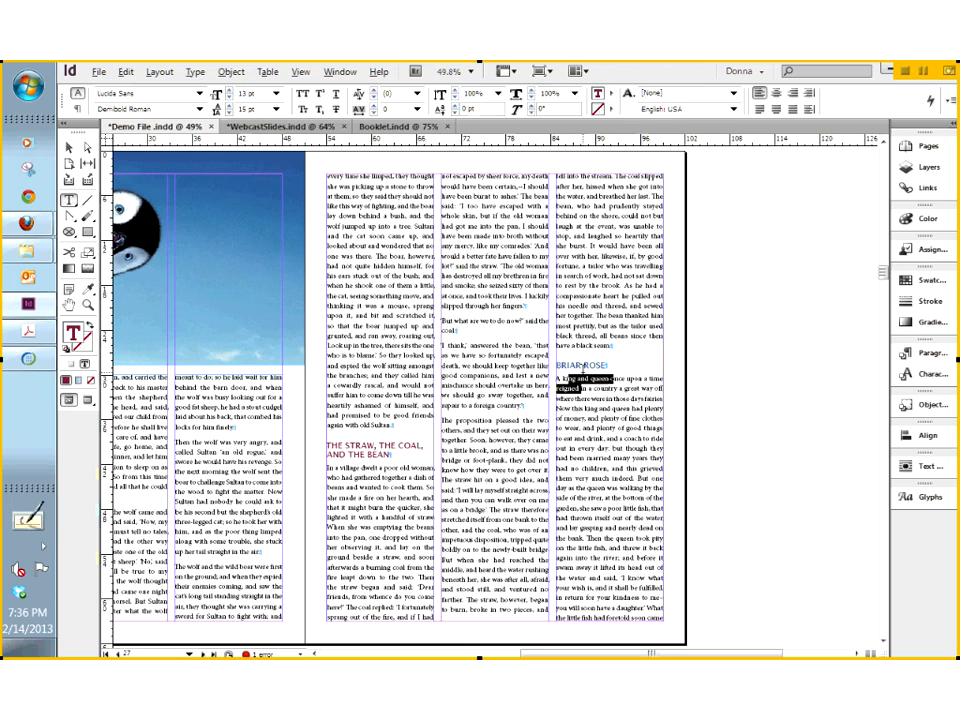
pyautogui.click(592, 426)
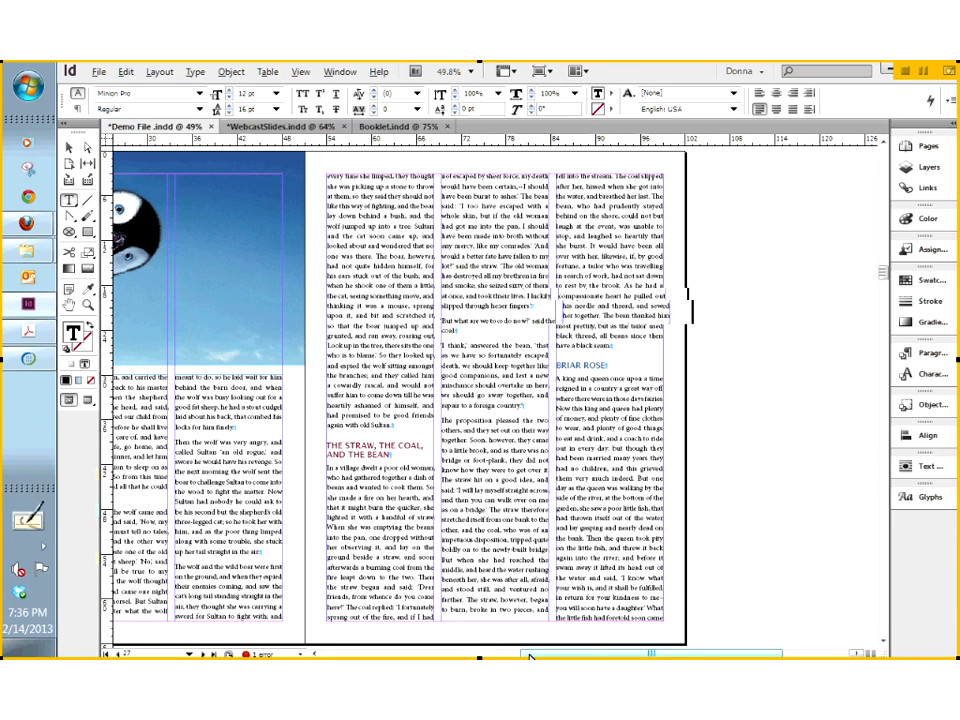
# Step: Remove both the fill and stroke colours from the Gradients title text on page 28, and leave its frame selected
pyautogui.moveTo(531, 655); pyautogui.dragTo(454, 655)
pyautogui.click(69, 147)
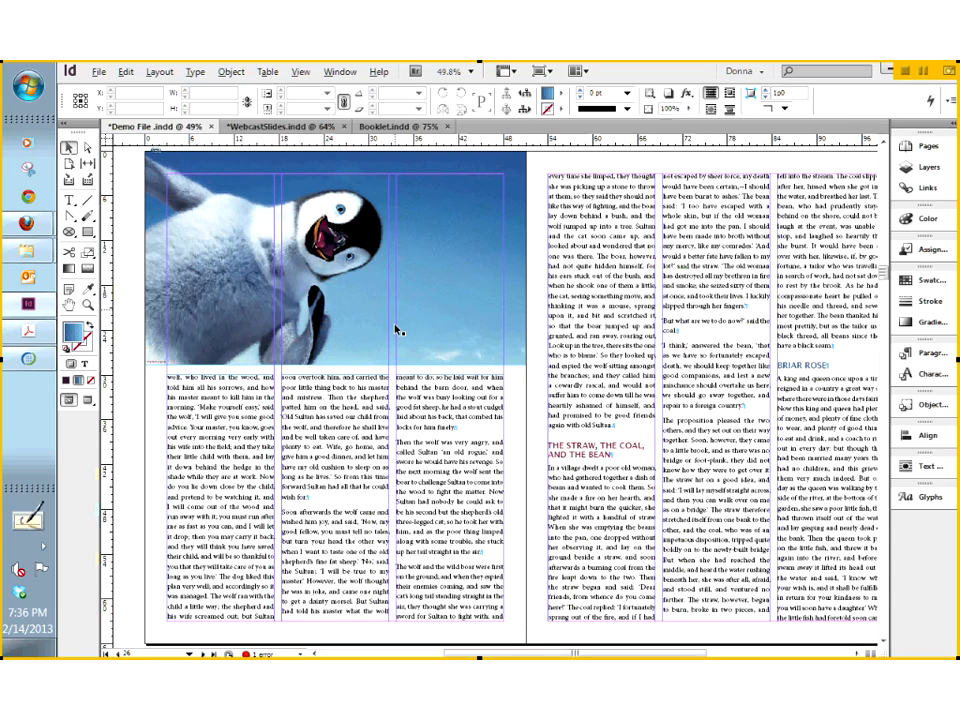
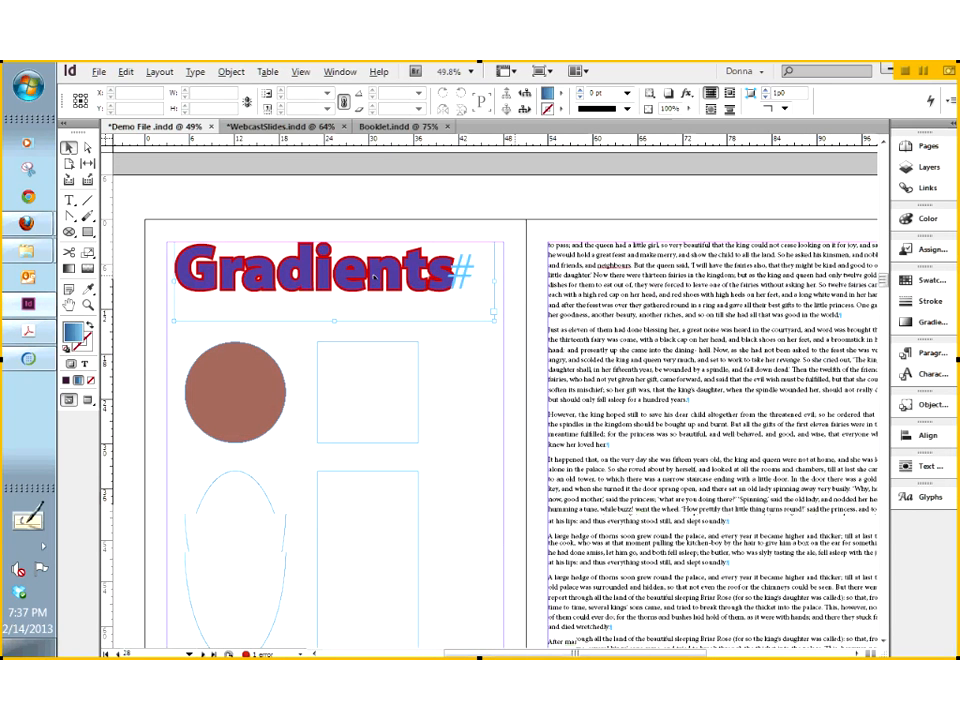
pyautogui.doubleClick(374, 275)
pyautogui.hotkey('ctrl', 'c')
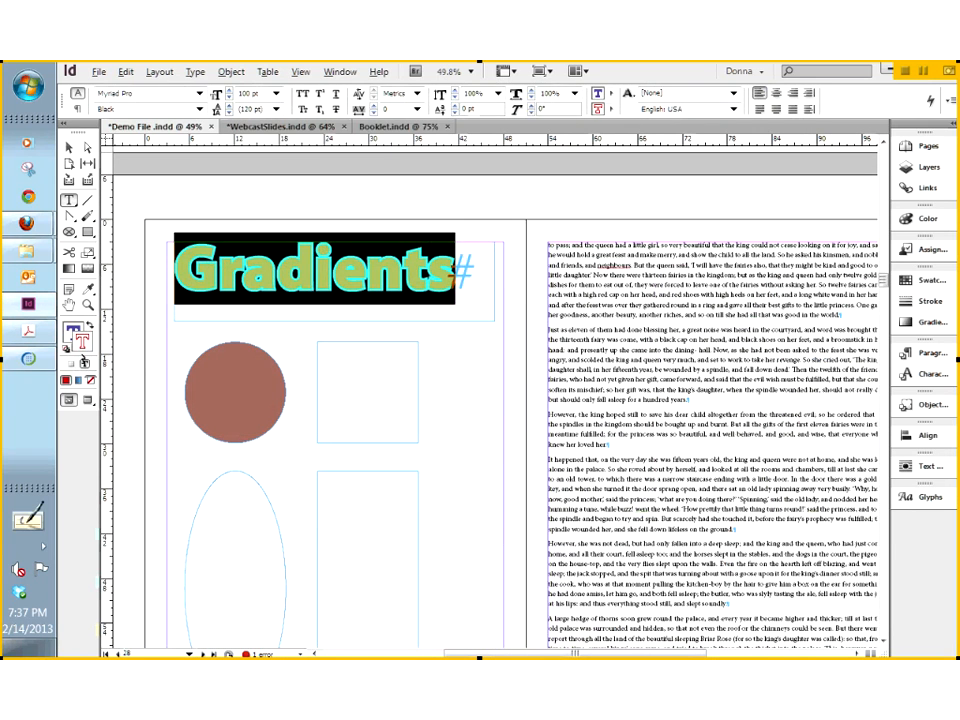
pyautogui.click(91, 380)
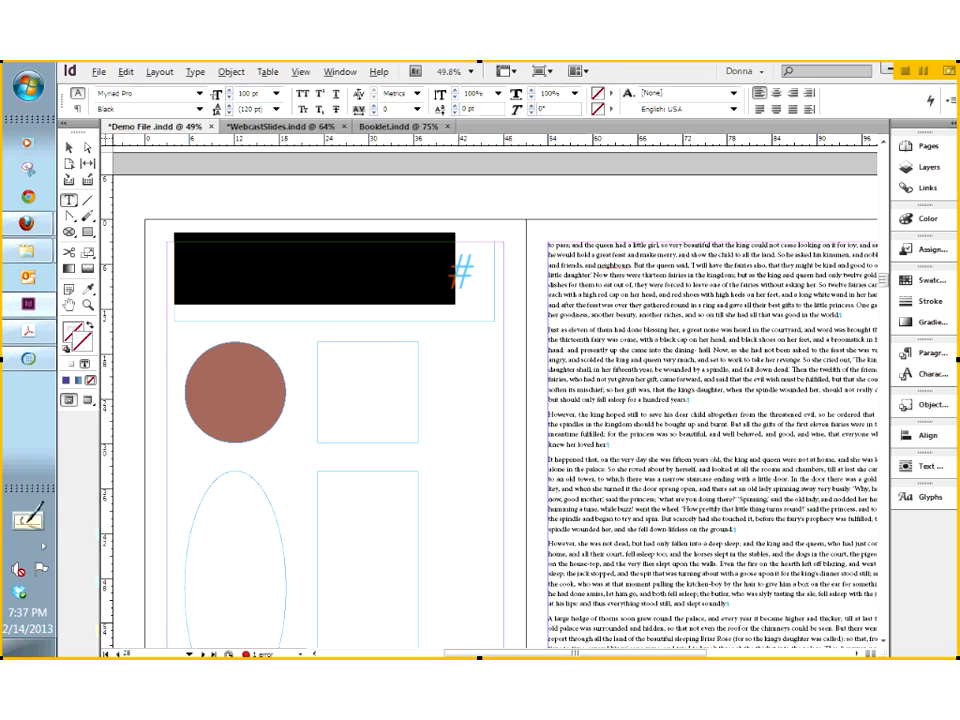
pyautogui.press('Escape')
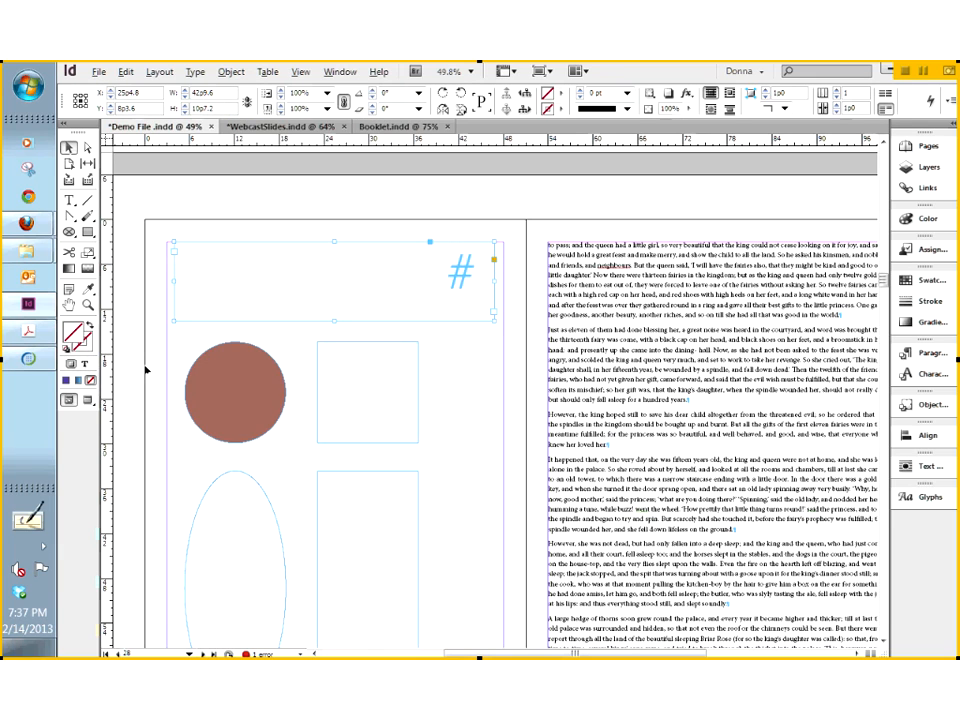
# Step: Try outlining the Gradients title text with a [Black] stroke and thinning the stroke weight to 0.5 pt
pyautogui.click(925, 280)
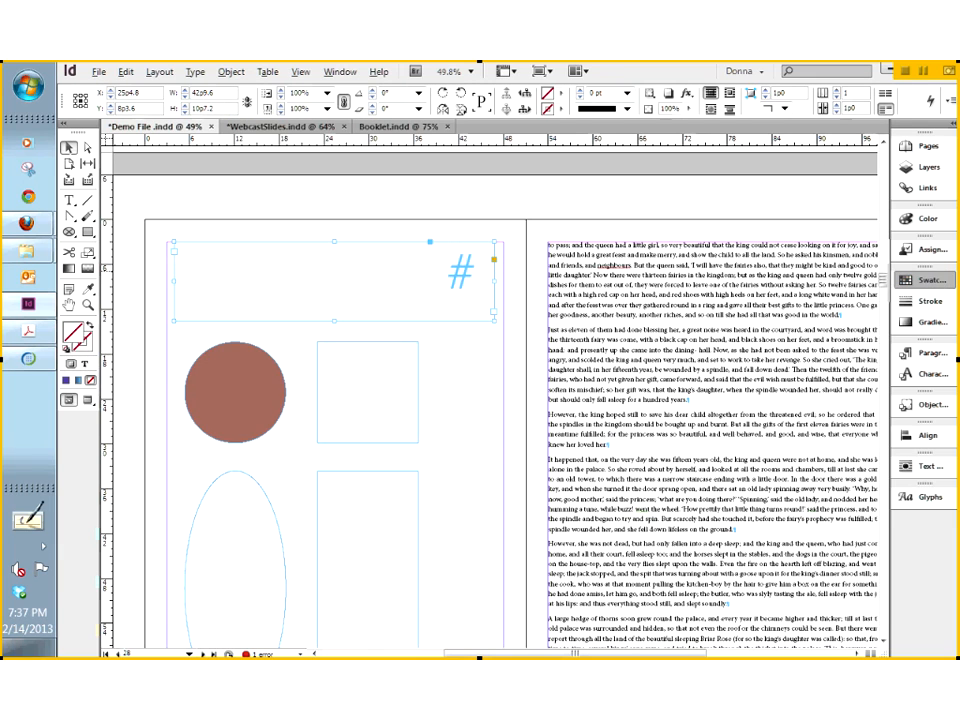
pyautogui.click(778, 151)
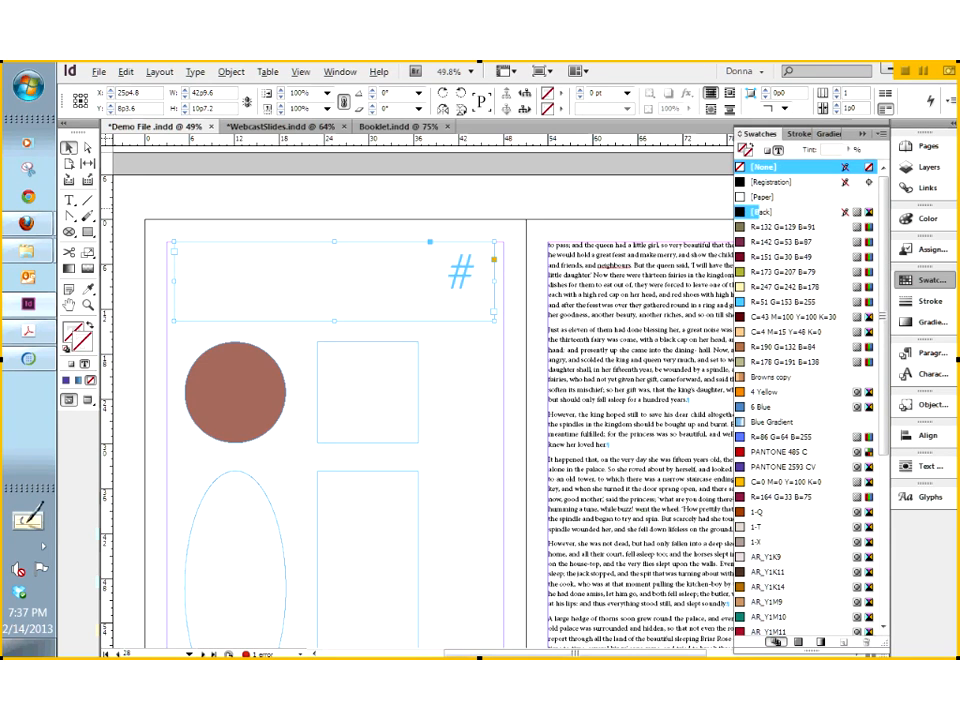
pyautogui.hotkey('ctrl', 'v')
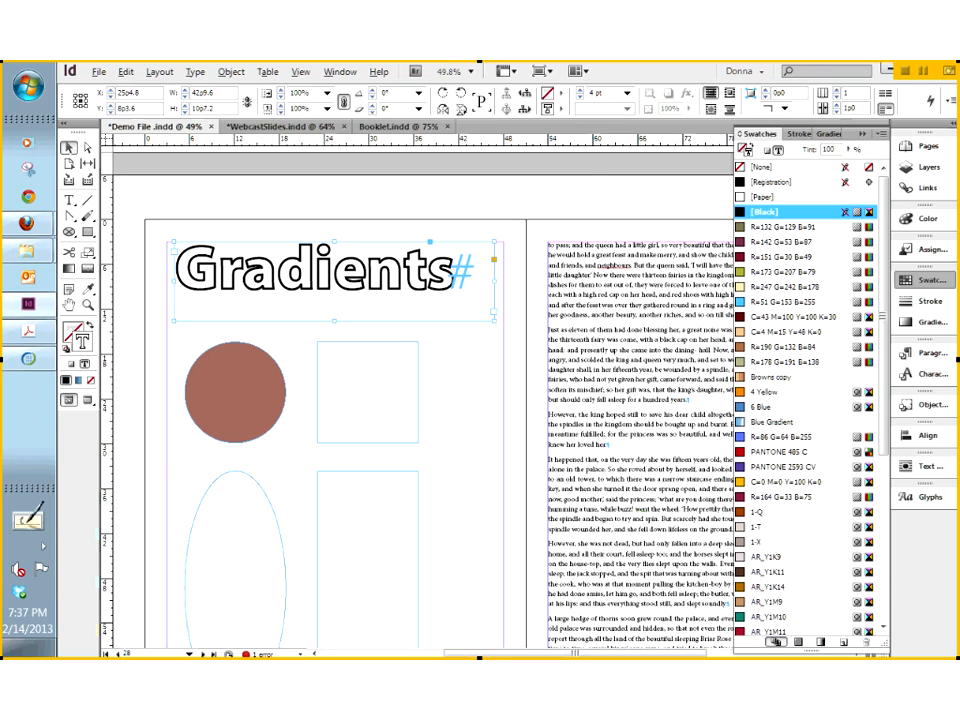
pyautogui.click(627, 92)
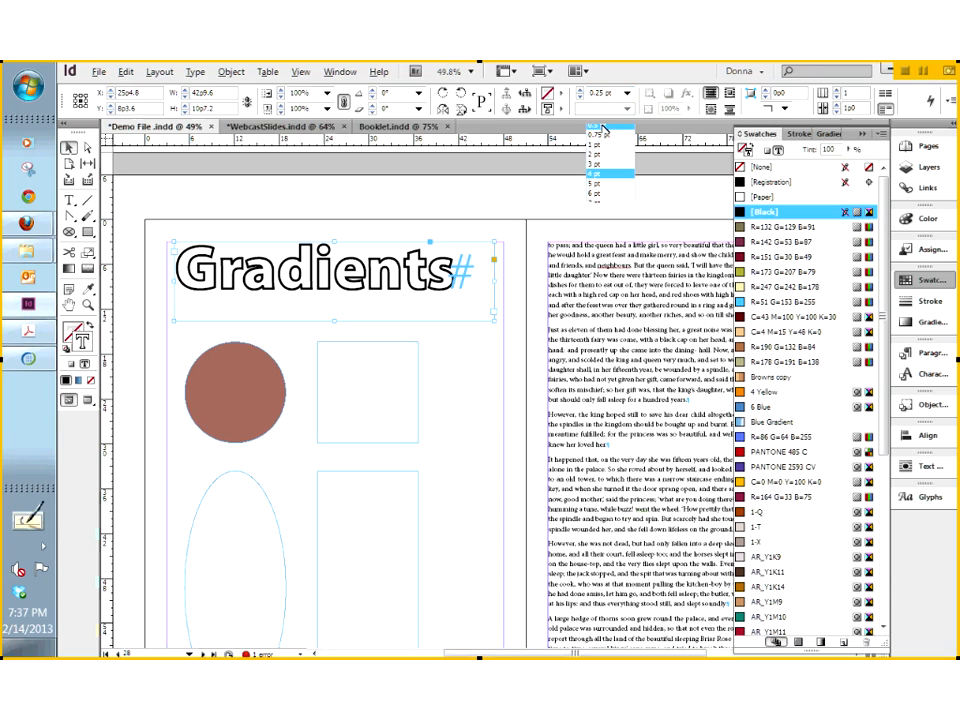
pyautogui.click(603, 127)
# Step: Start a new gradient swatch with the brown circle on page 28 selected, using [Paper] as the starting stop and [Black] as the ending stop
pyautogui.click(252, 394)
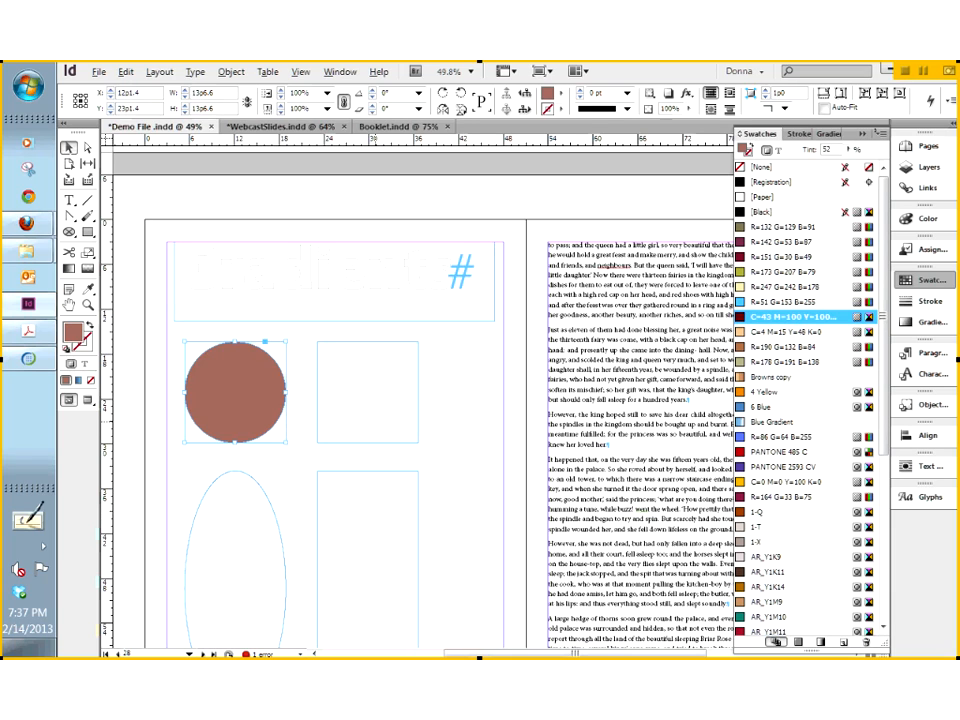
pyautogui.click(882, 134)
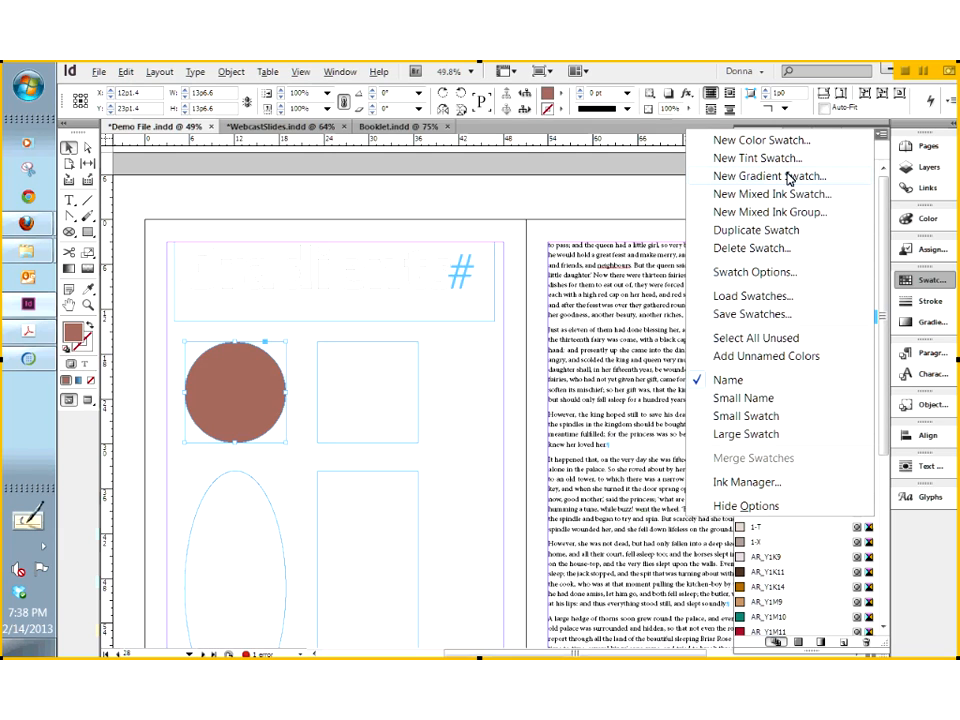
pyautogui.click(788, 177)
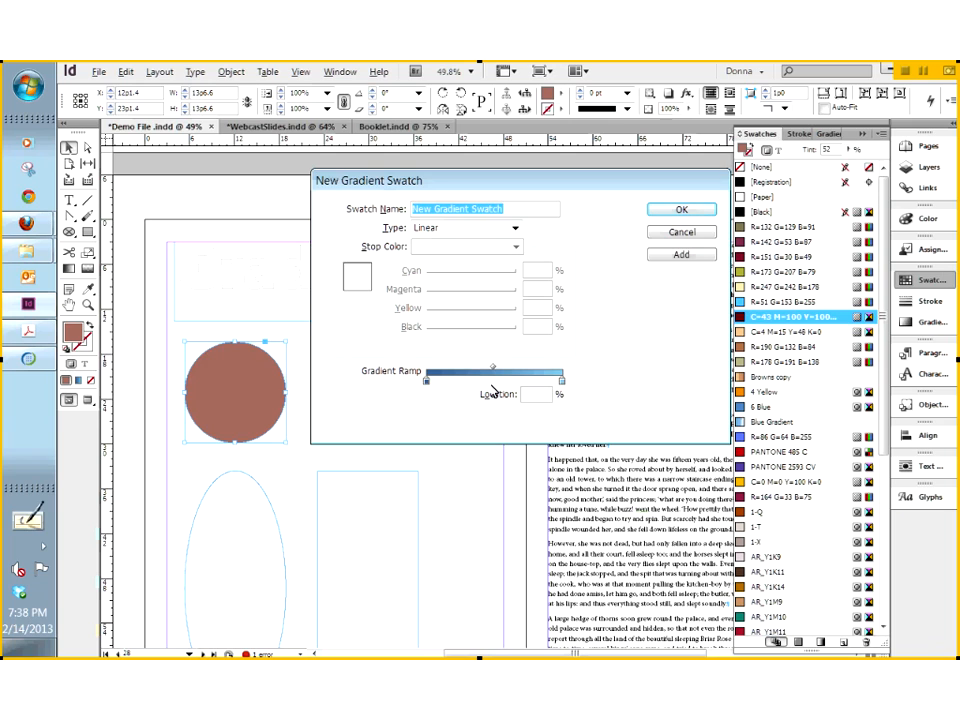
pyautogui.click(426, 381)
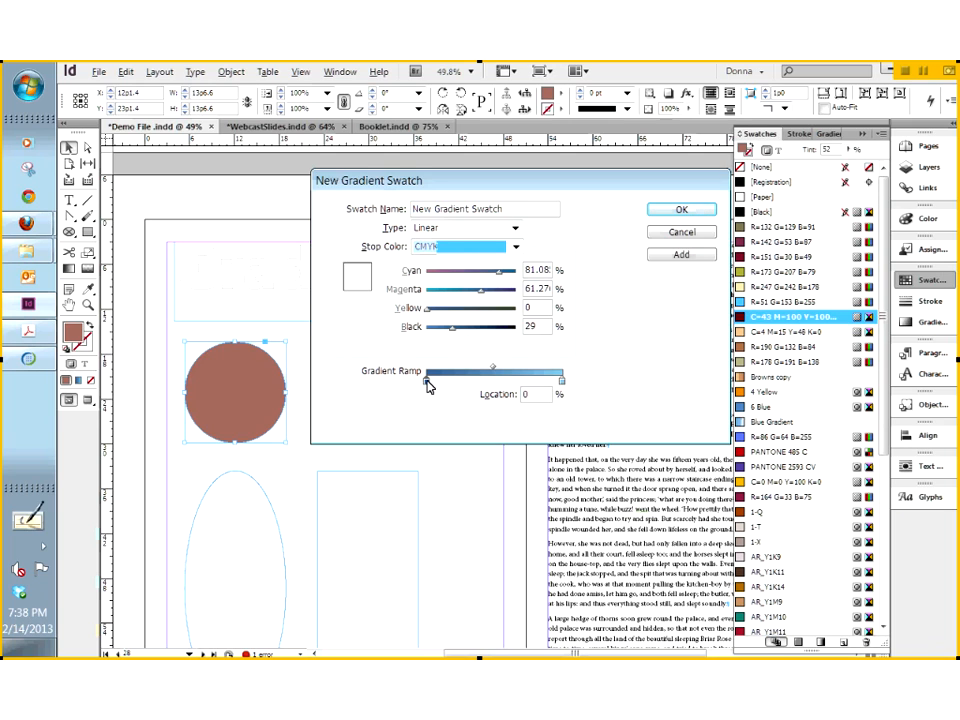
pyautogui.click(518, 248)
pyautogui.click(425, 297)
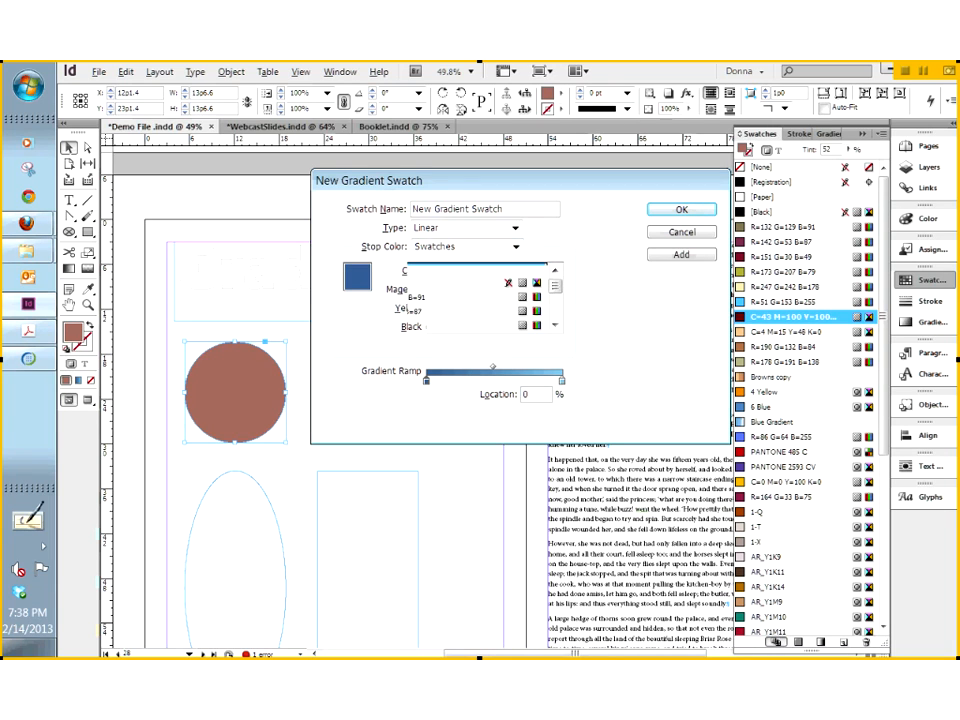
pyautogui.click(516, 247)
pyautogui.click(460, 273)
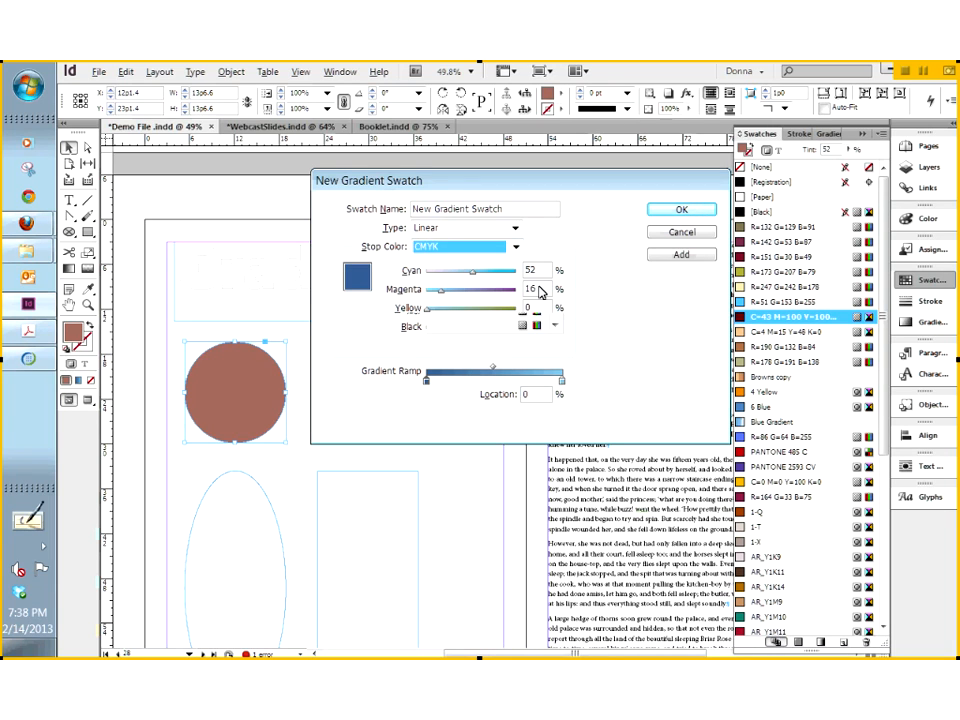
pyautogui.click(516, 248)
pyautogui.click(447, 300)
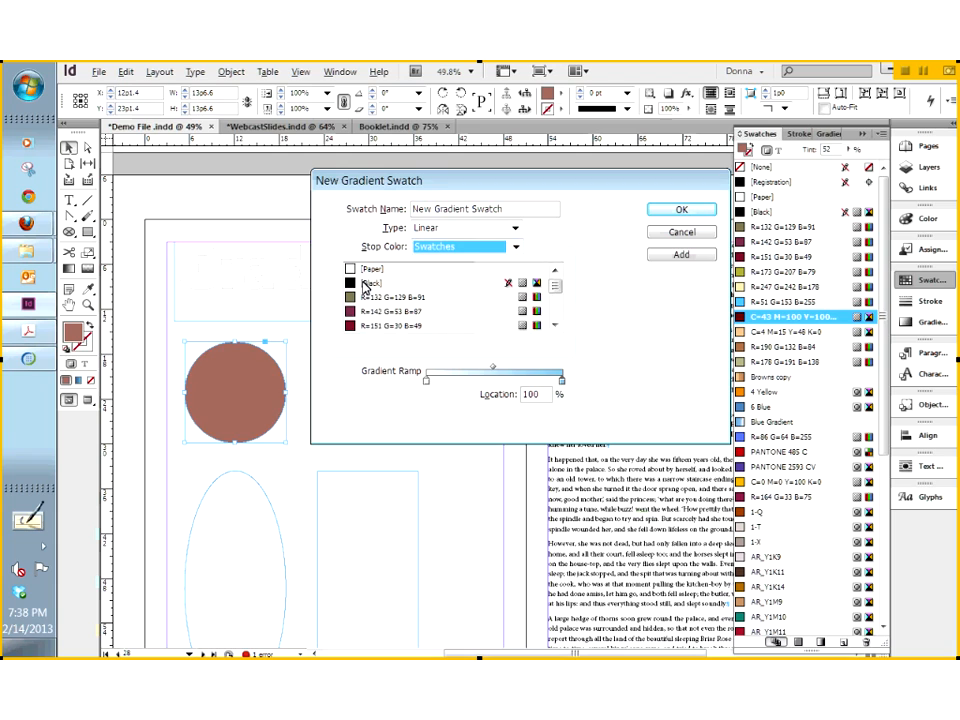
pyautogui.click(365, 285)
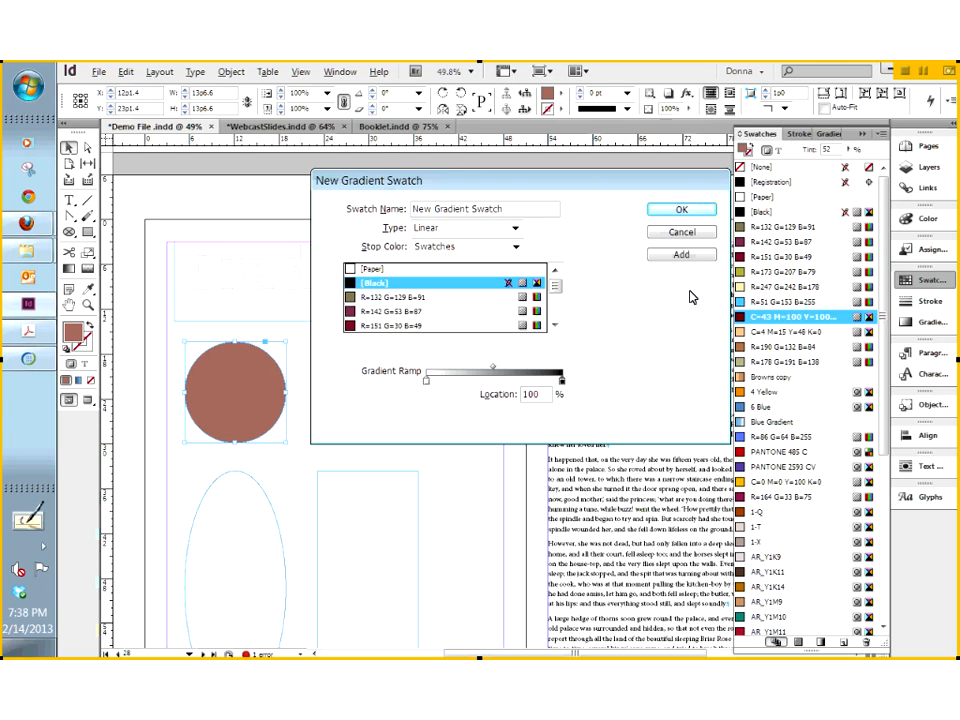
# Step: Name the new gradient swatch My Gradient, keep its type Linear, and save it as the circle's fill
pyautogui.moveTo(546, 209); pyautogui.dragTo(484, 209)
pyautogui.press('BackSpace')
pyautogui.press('BackSpace')
pyautogui.press('BackSpace')
pyautogui.press('BackSpace')
pyautogui.press('BackSpace')
pyautogui.write('My Gradient')
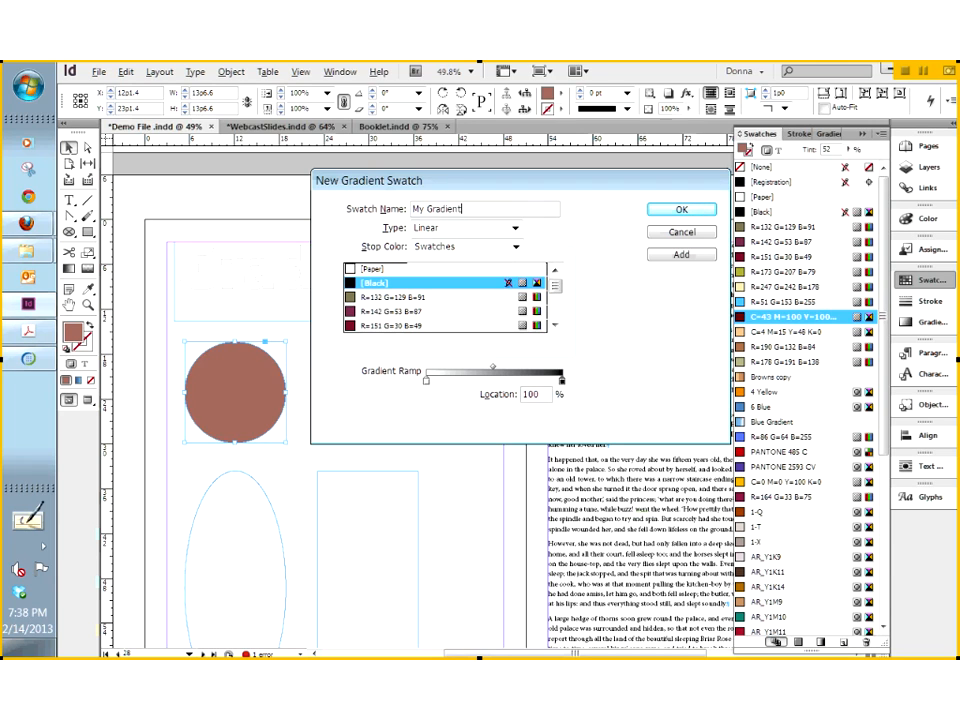
pyautogui.click(392, 209)
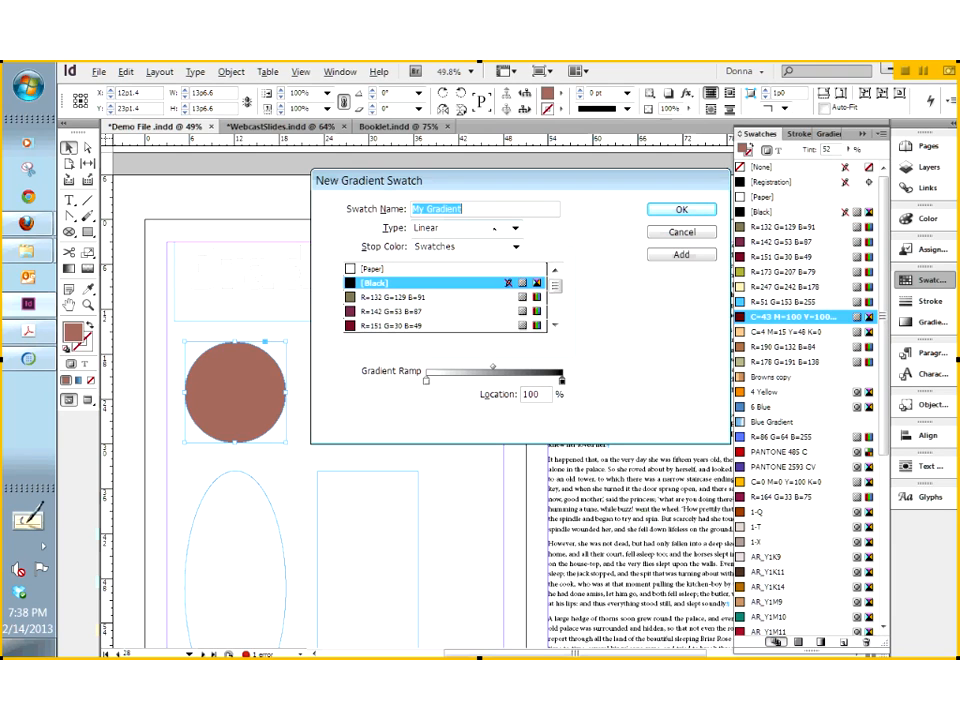
pyautogui.click(494, 229)
pyautogui.click(494, 238)
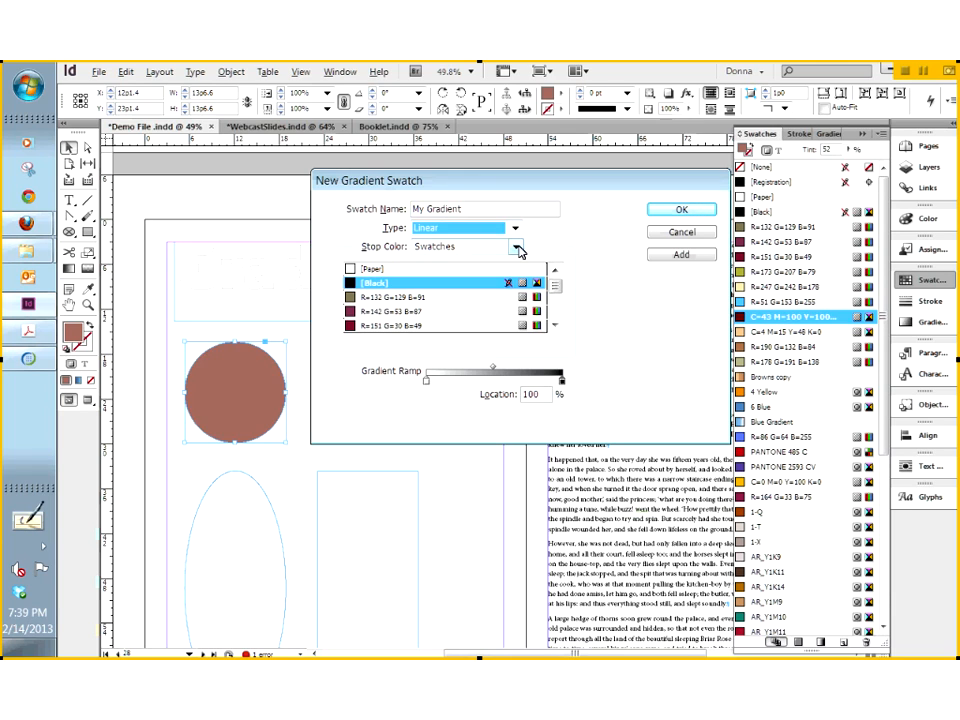
pyautogui.click(688, 212)
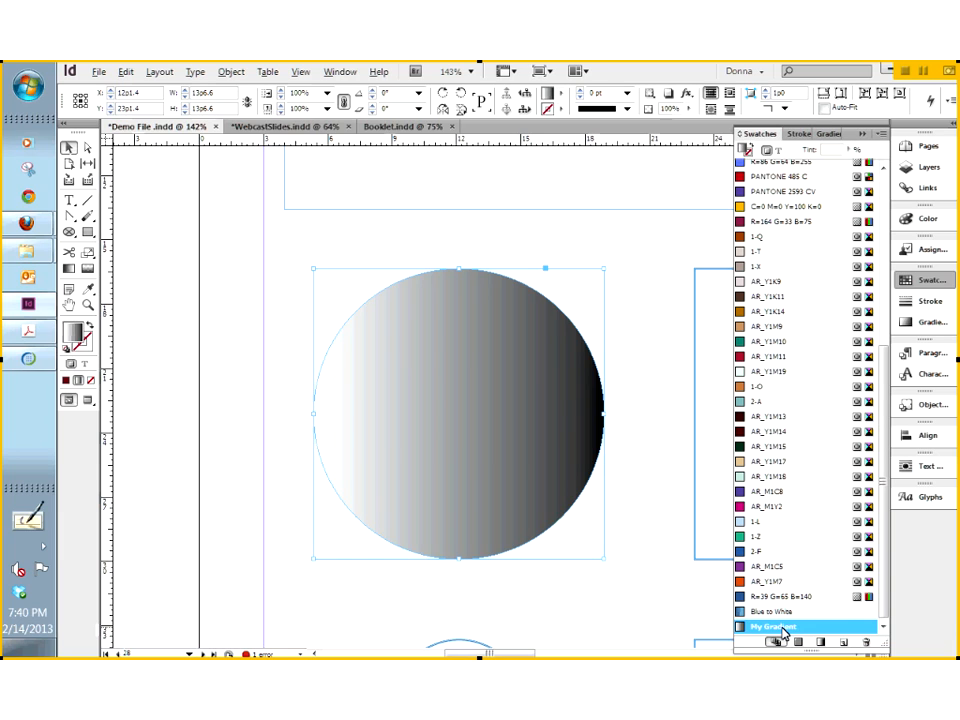
pyautogui.rightClick(784, 630)
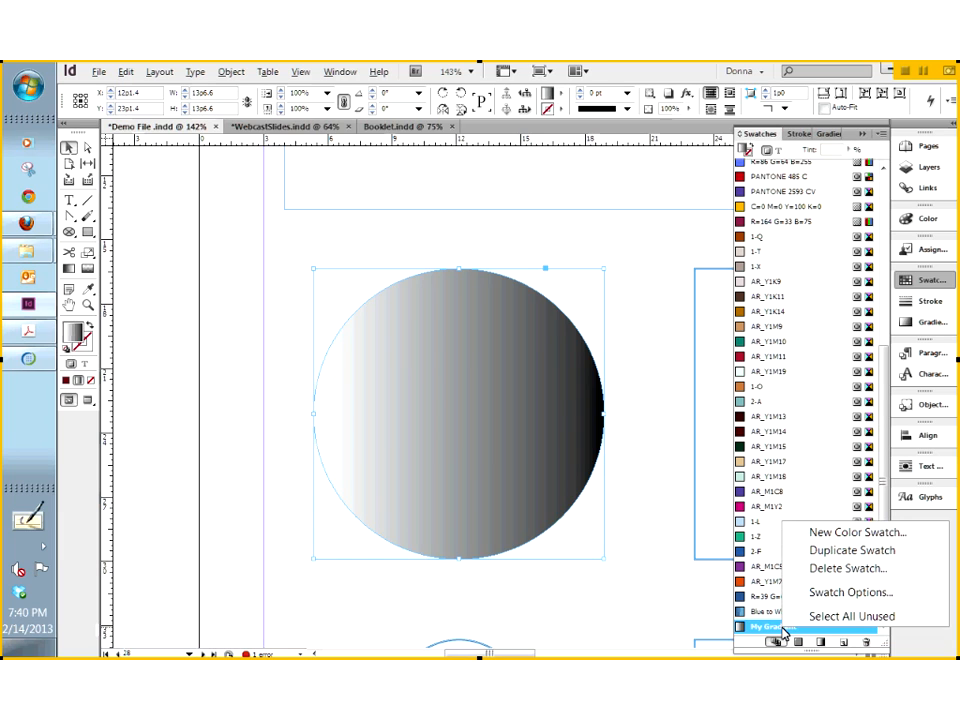
pyautogui.click(830, 592)
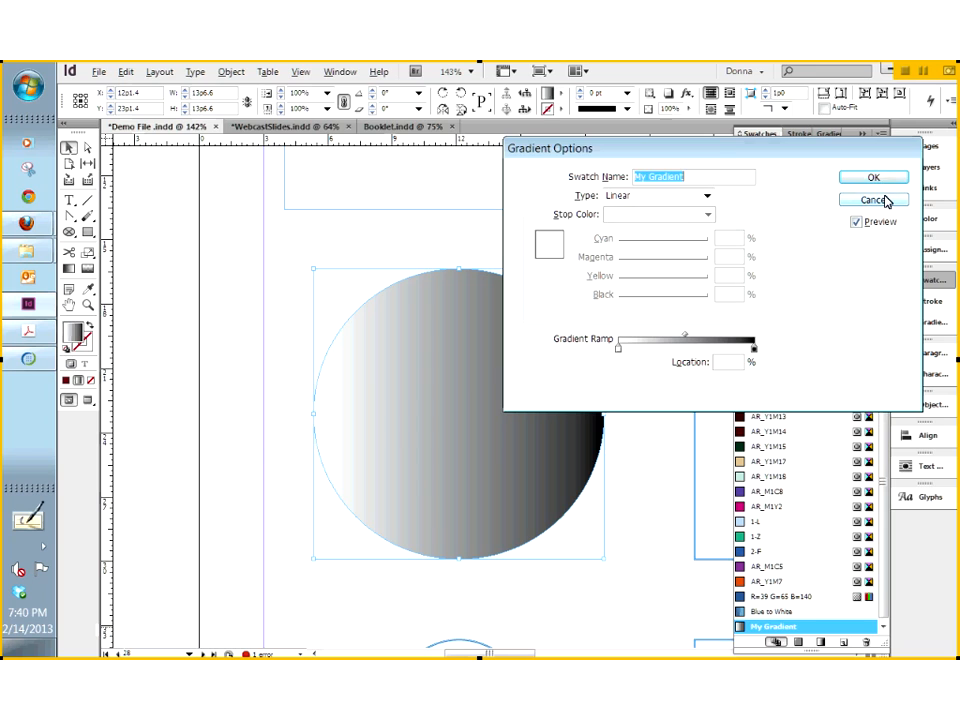
pyautogui.click(872, 200)
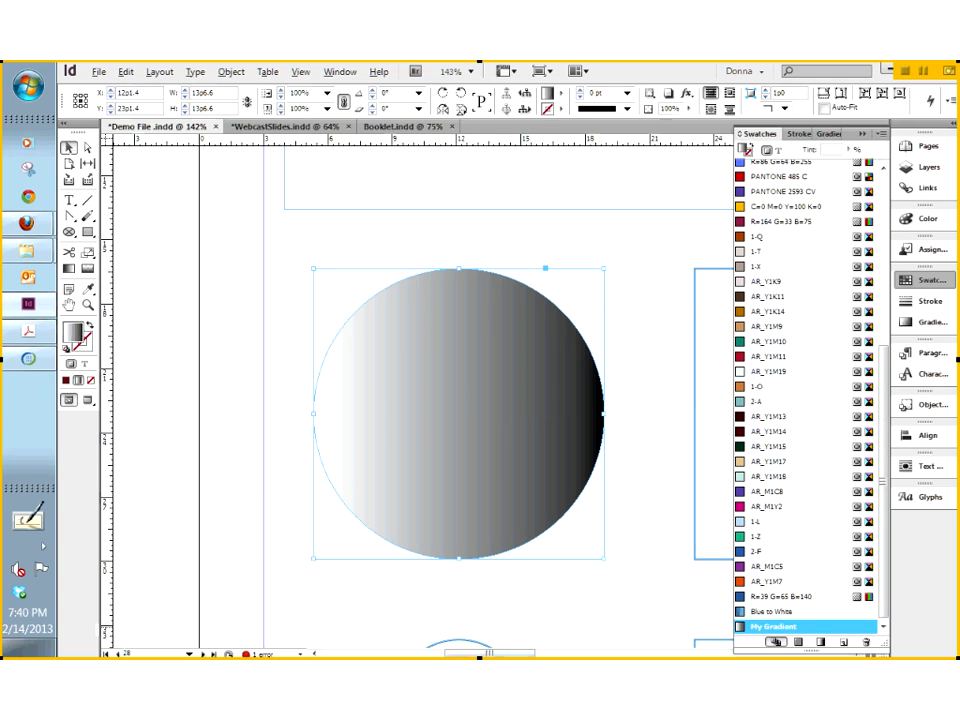
# Step: Open the My Gradient swatch for editing beside the visible circle, keep the Linear type, and select its starting colour stop
pyautogui.moveTo(496, 653); pyautogui.dragTo(517, 653)
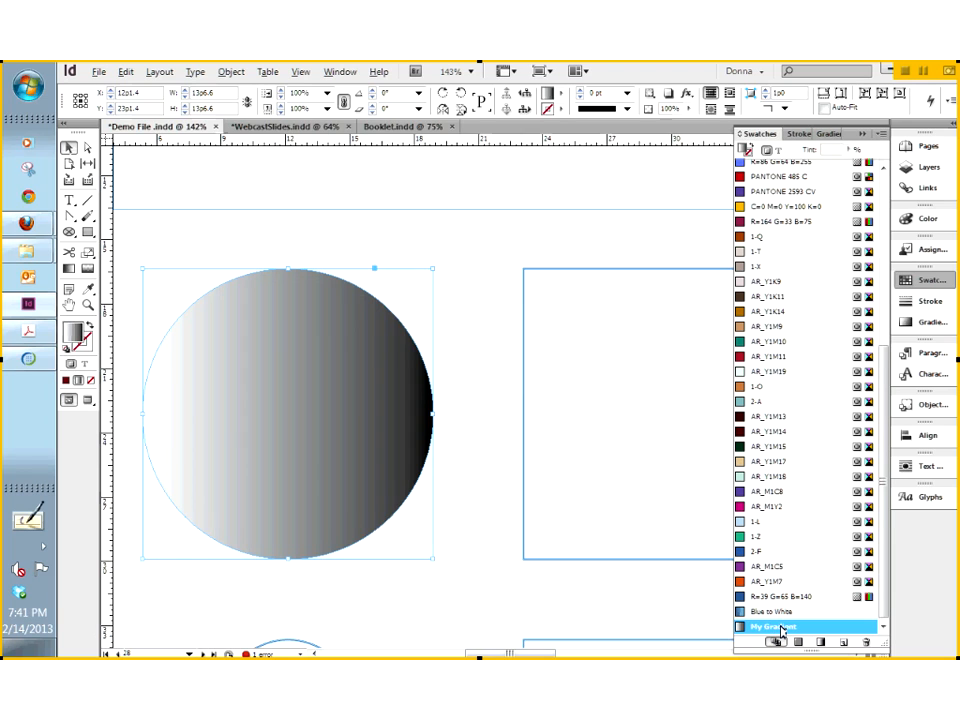
pyautogui.rightClick(781, 628)
pyautogui.click(840, 532)
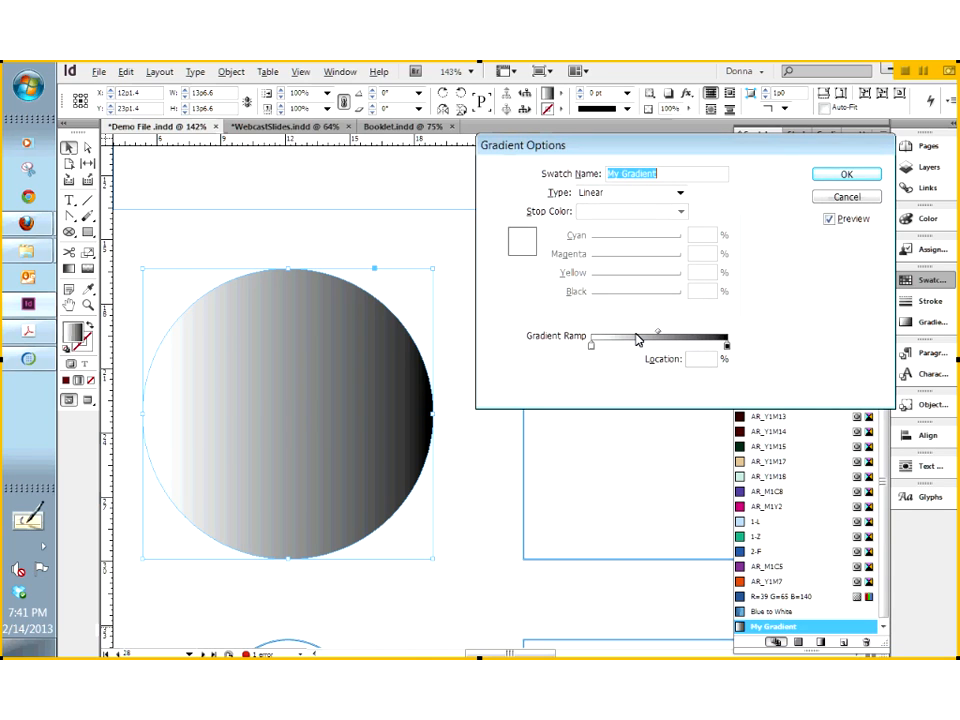
pyautogui.click(658, 193)
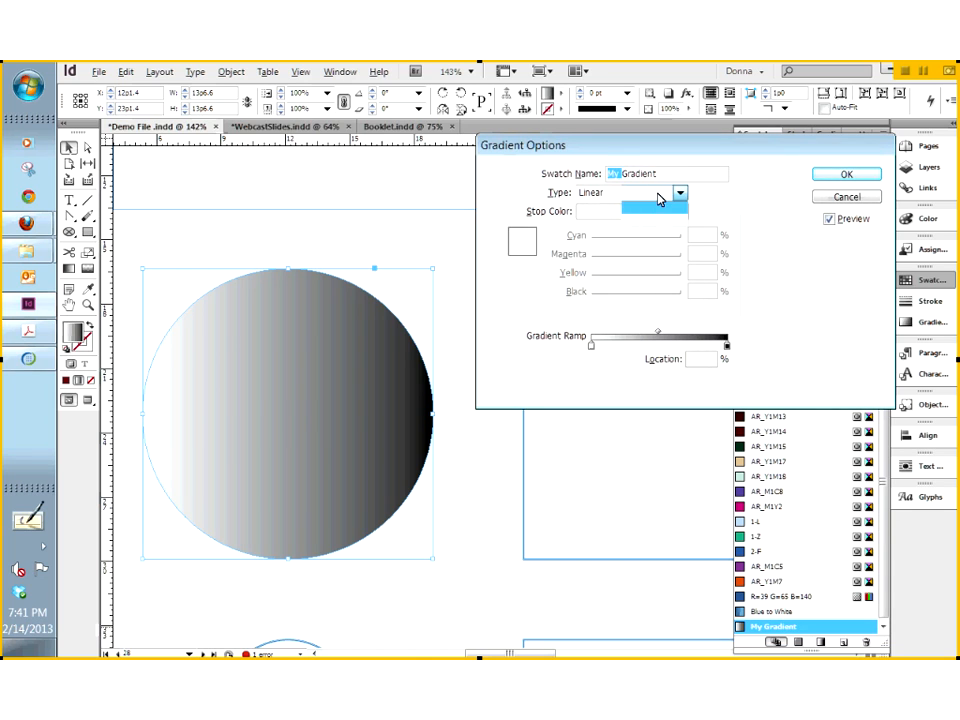
pyautogui.click(658, 200)
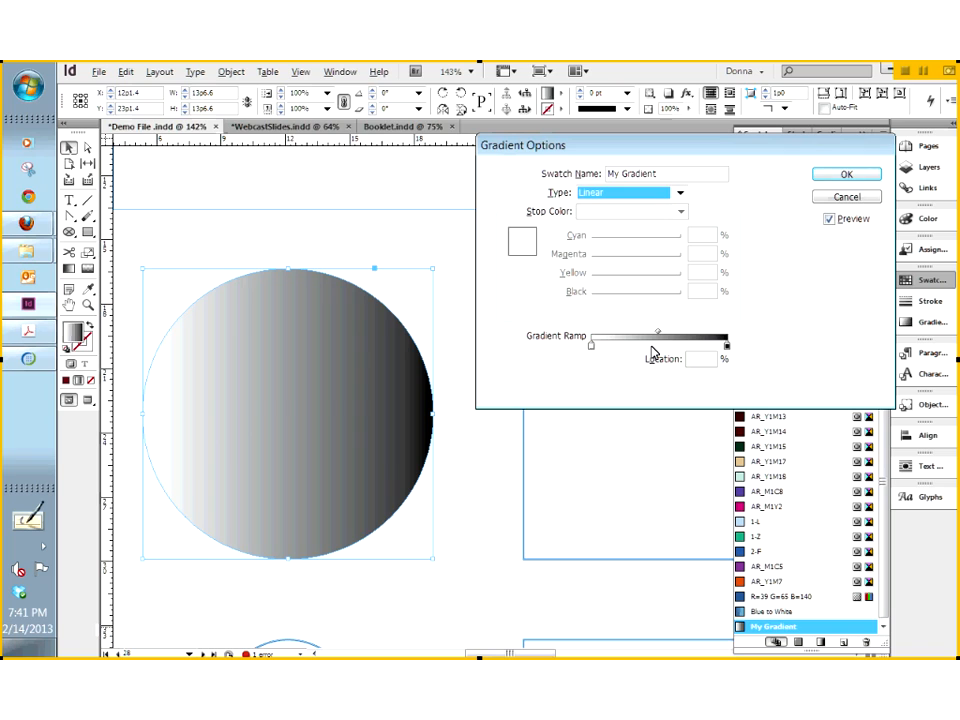
pyautogui.click(592, 347)
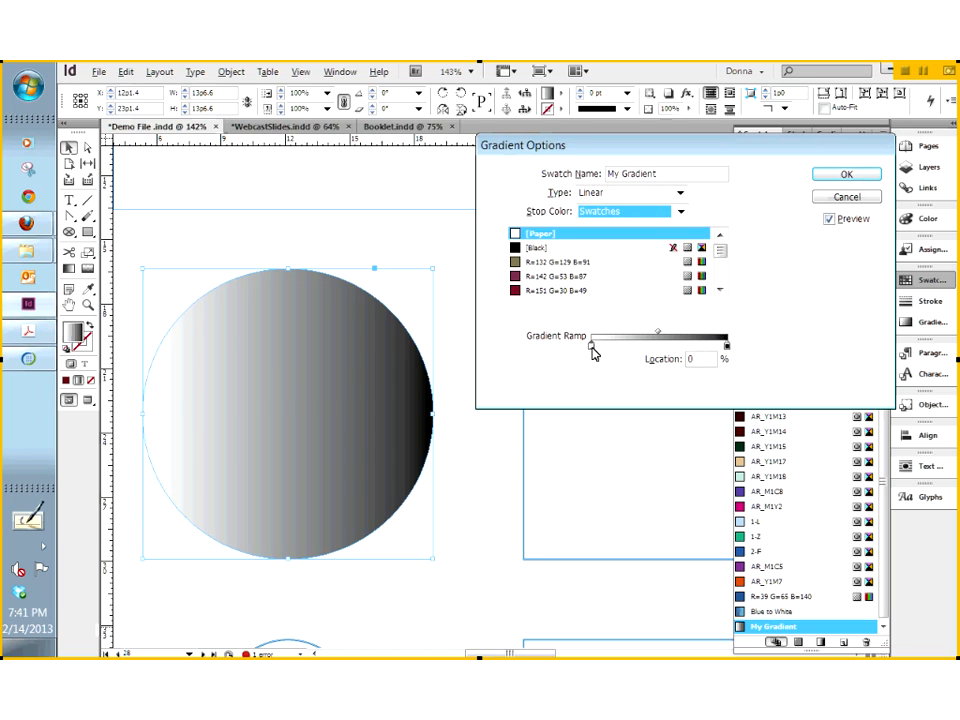
# Step: Try a pink CMYK mix for the starting stop with Magenta 77 % and Black 12 %
pyautogui.click(681, 213)
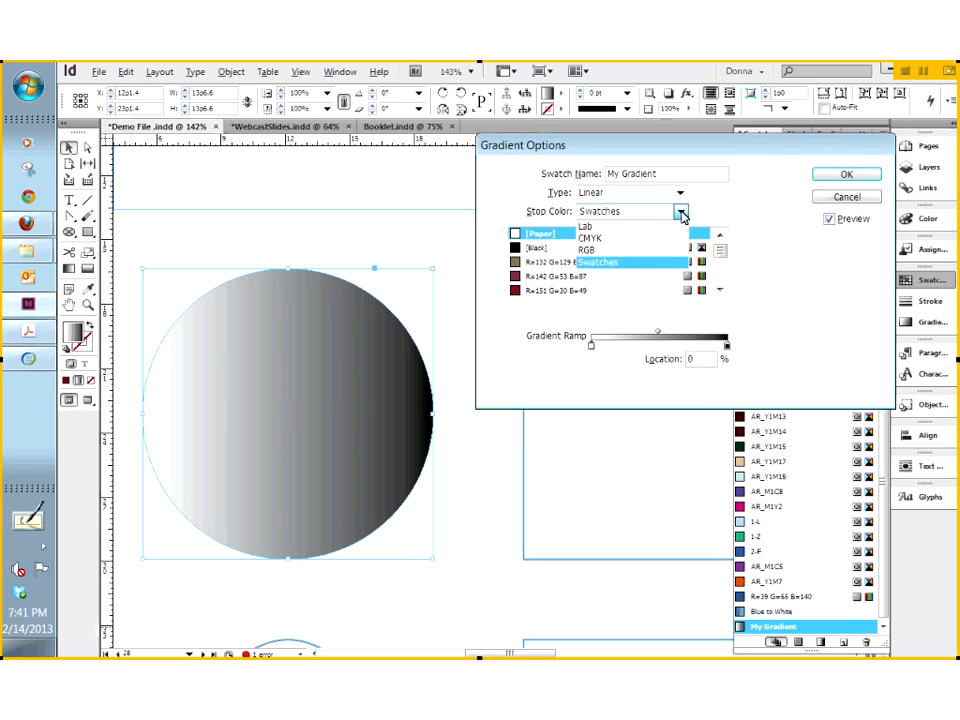
pyautogui.click(590, 238)
pyautogui.moveTo(594, 257); pyautogui.dragTo(660, 257)
pyautogui.moveTo(593, 296)
pyautogui.mouseDown()
pyautogui.moveTo(640, 296)
pyautogui.moveTo(602, 294)
pyautogui.mouseUp()
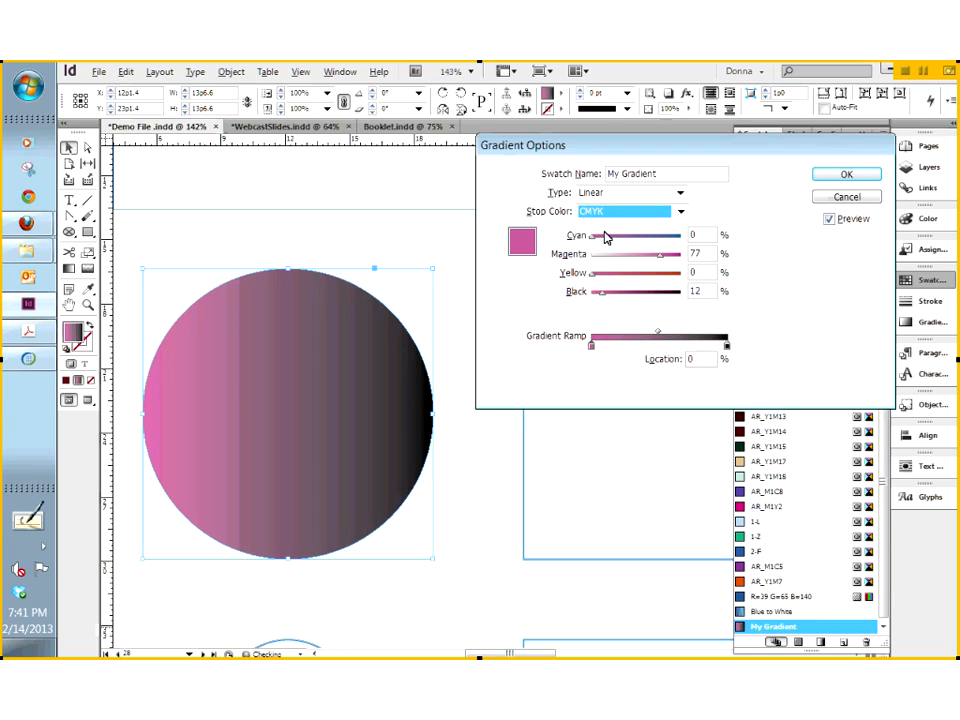
# Step: Set My Gradient's starting stop to the saved swatch R=164 G=33 B=75
pyautogui.click(681, 213)
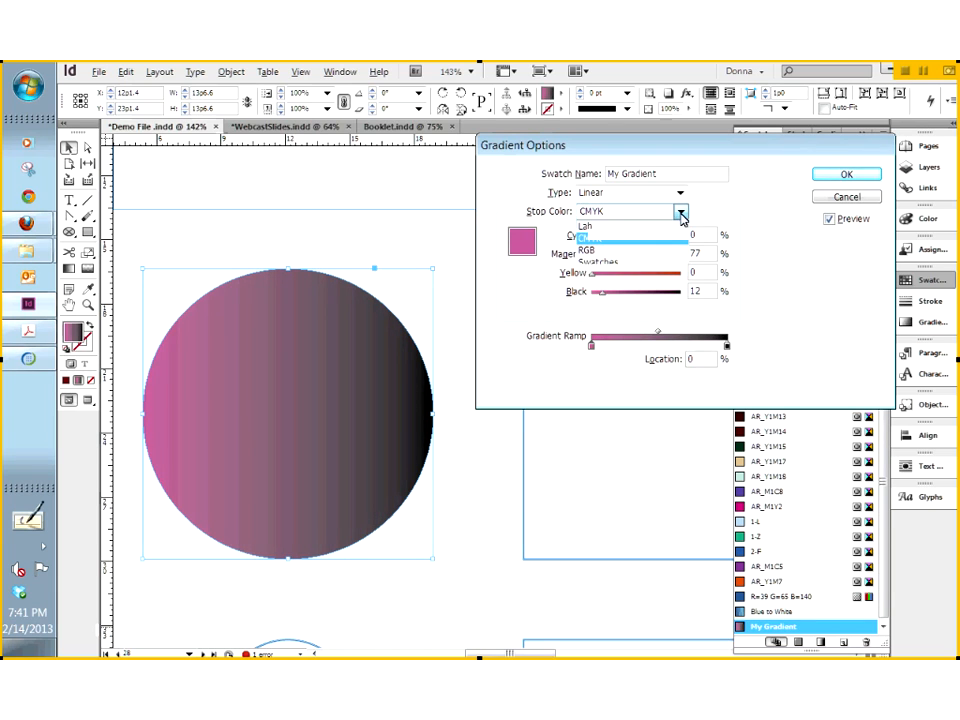
pyautogui.click(590, 261)
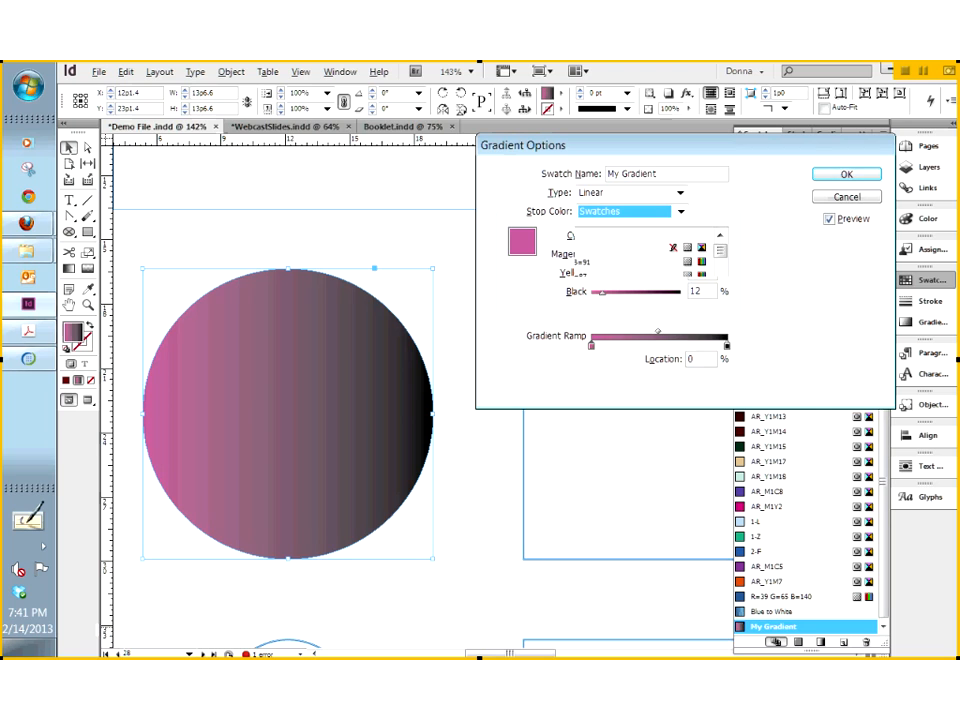
pyautogui.click(516, 279)
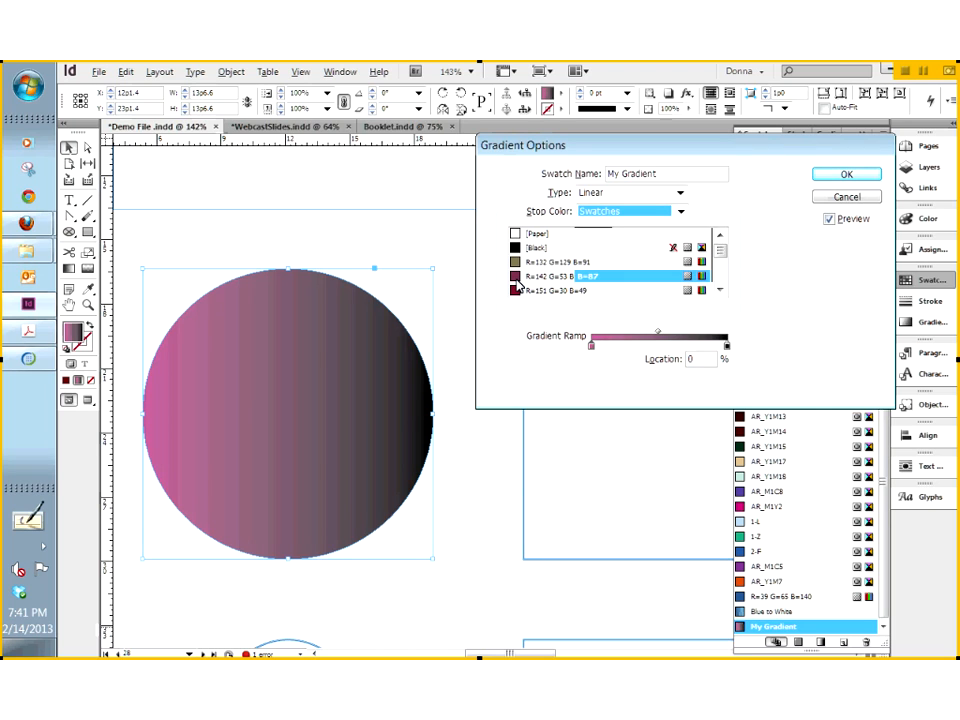
pyautogui.click(721, 290)
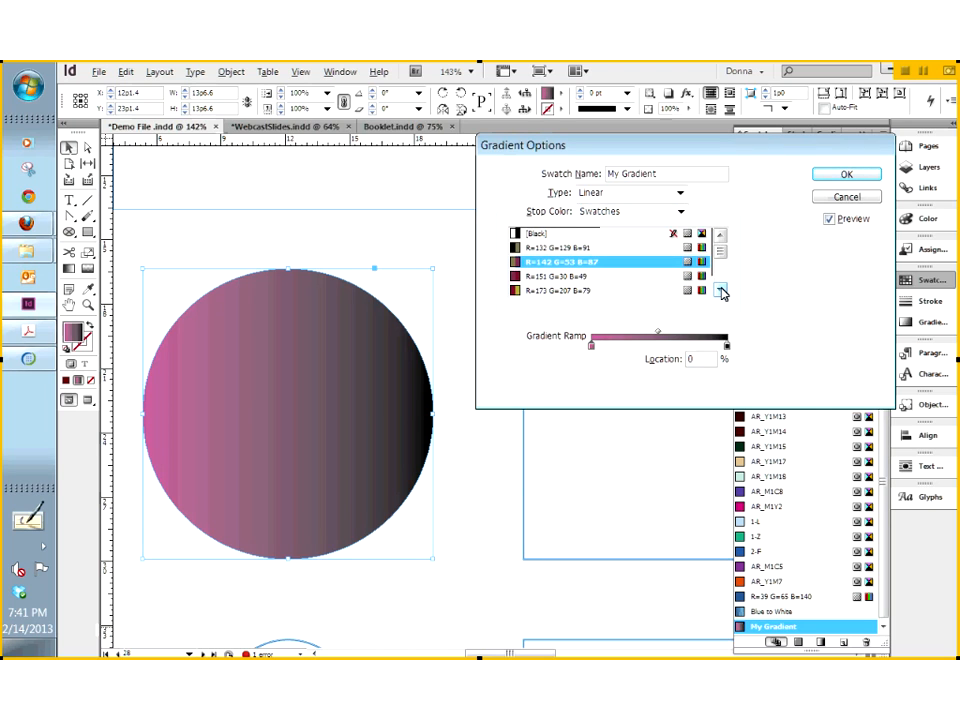
pyautogui.moveTo(720, 252); pyautogui.dragTo(720, 260)
pyautogui.click(525, 249)
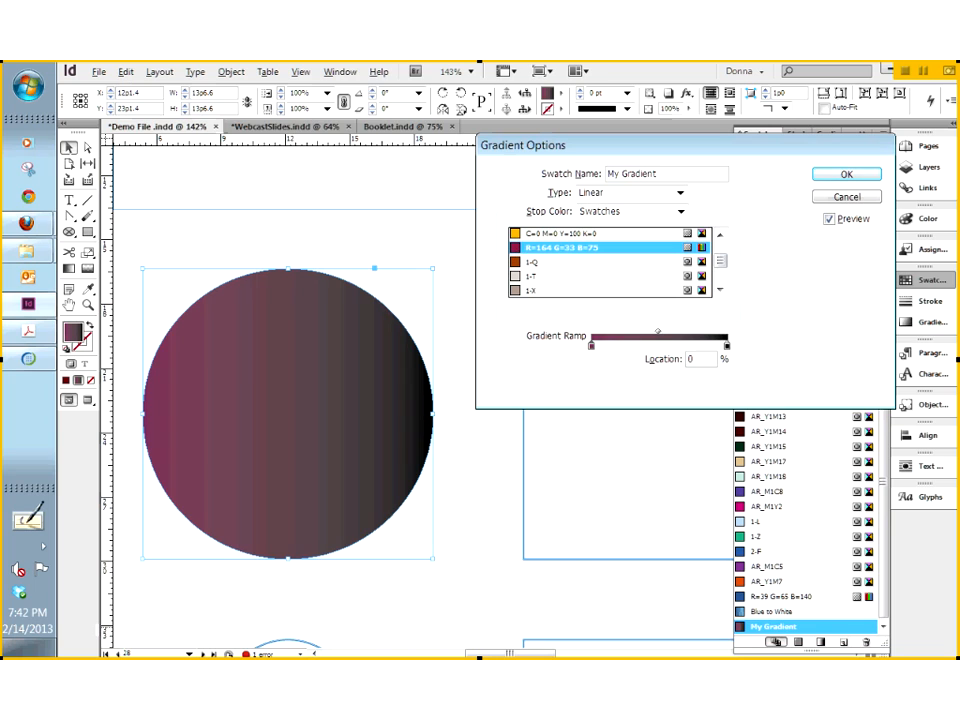
# Step: Set My Gradient's ending stop to the yellow swatch C=0 M=0 Y=100 K=0
pyautogui.click(727, 346)
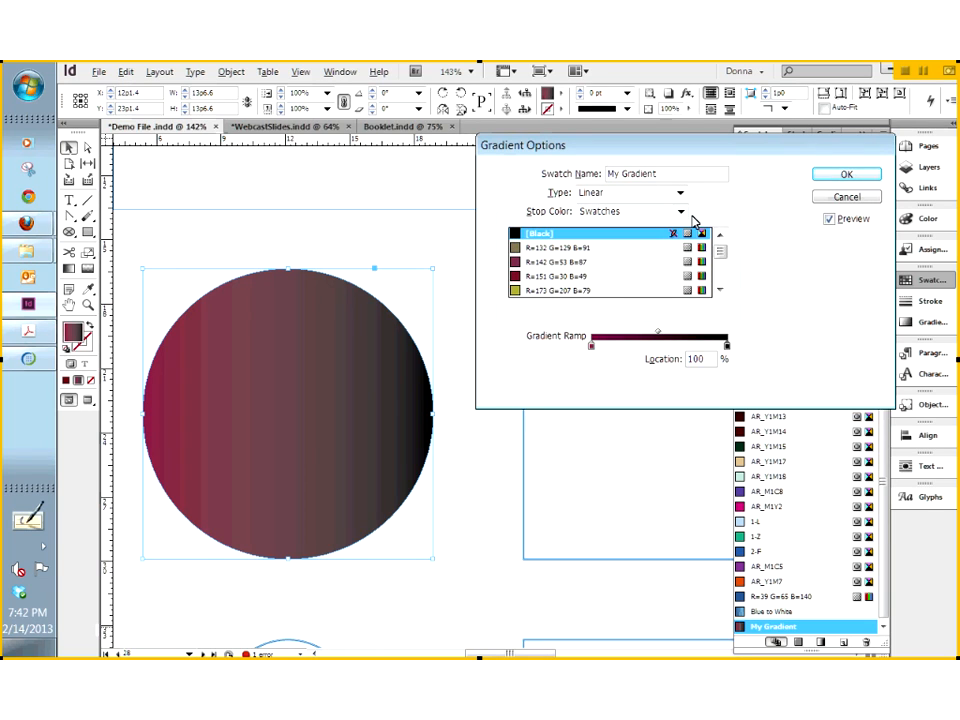
pyautogui.scroll(-1, 722, 278)
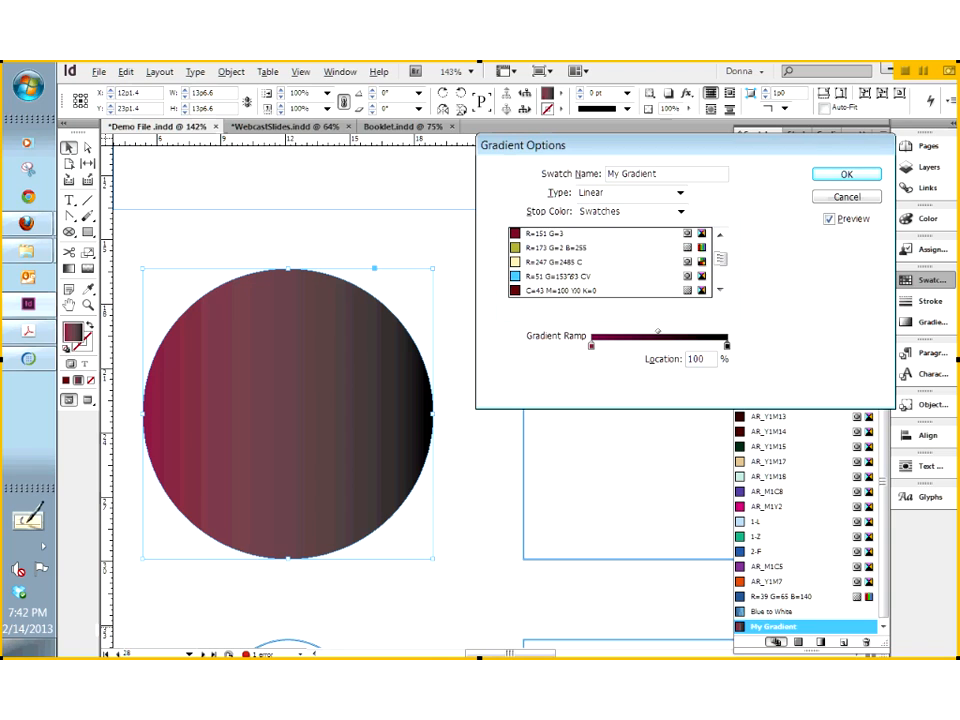
pyautogui.click(567, 276)
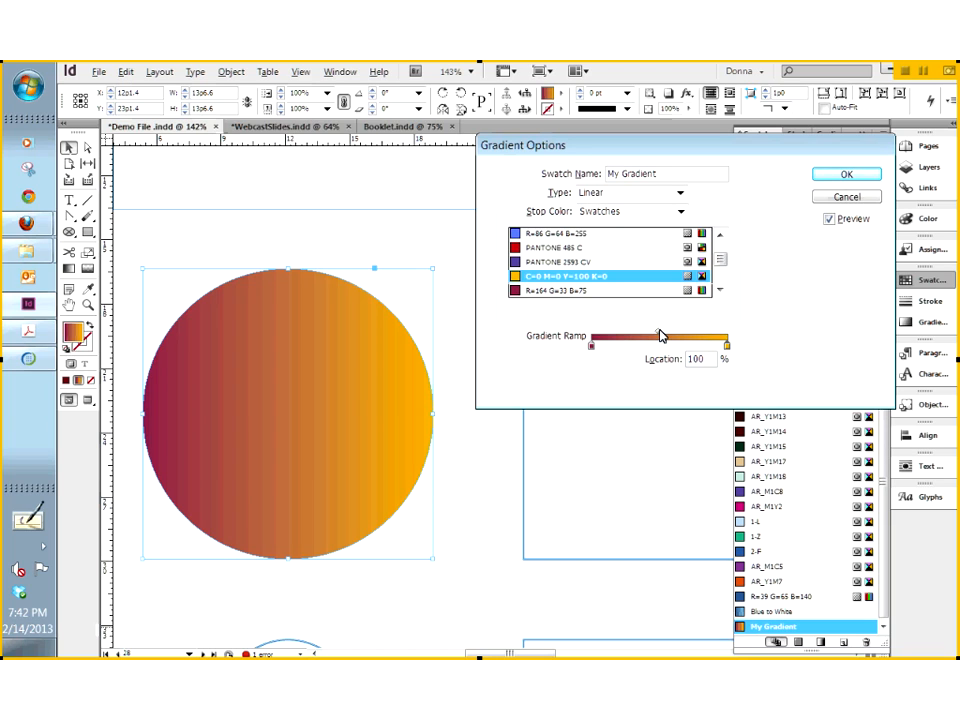
# Step: Try the gradient's midpoint at about 71 % and about 30 %, and return it to about 50 %
pyautogui.moveTo(659, 335); pyautogui.dragTo(688, 340)
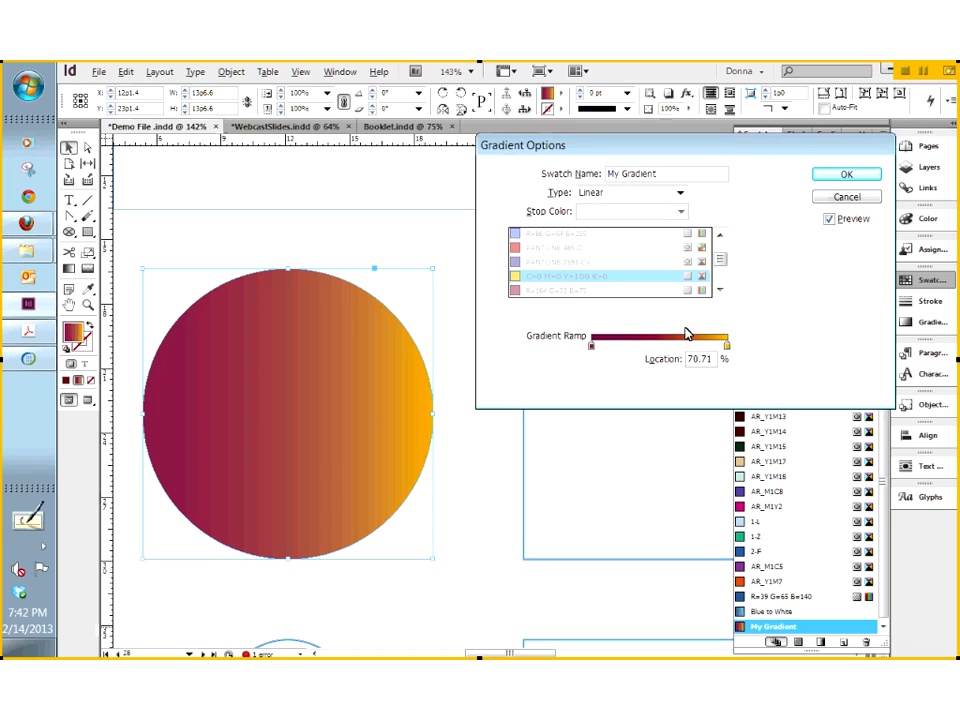
pyautogui.moveTo(688, 336); pyautogui.dragTo(633, 335)
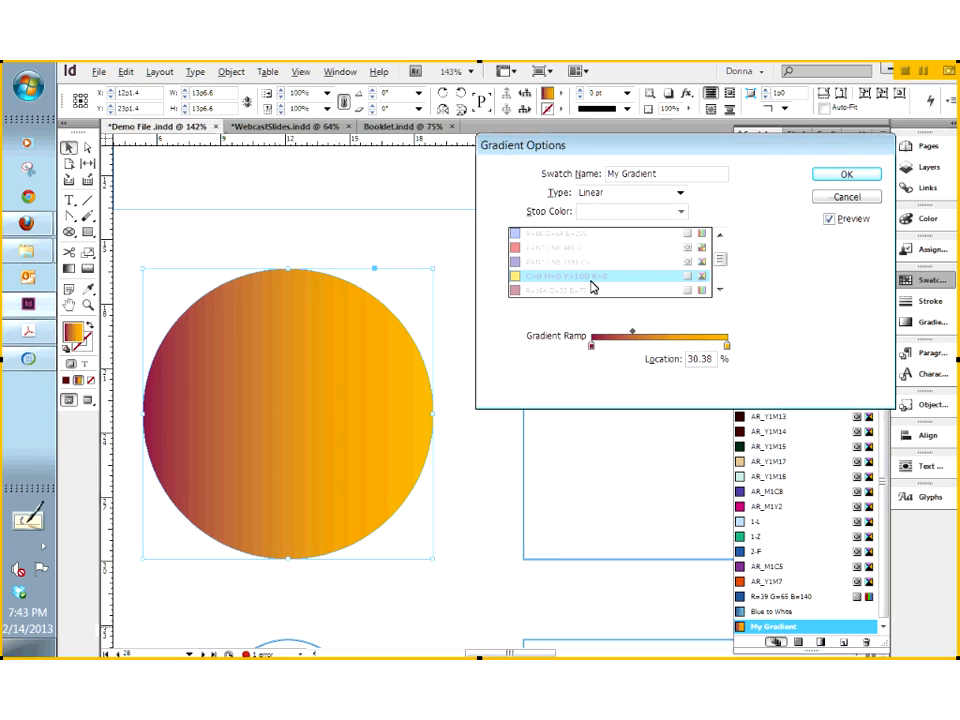
pyautogui.moveTo(632, 332); pyautogui.dragTo(660, 336)
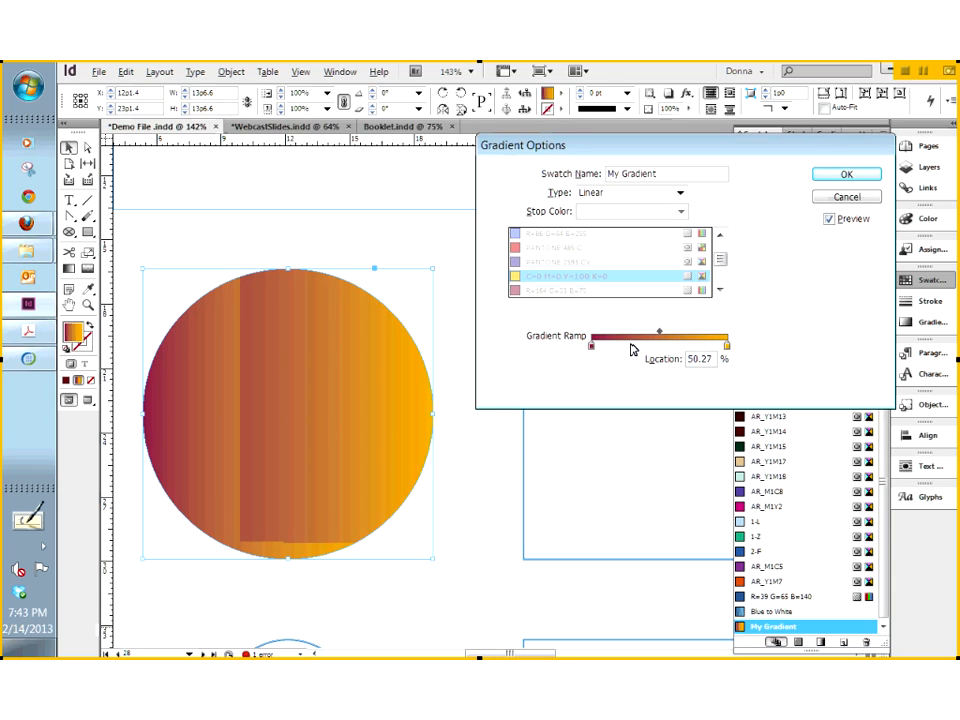
# Step: Try a green middle stop with RGB 123, 255, 89 in My Gradient, placed at about 29 %, about 50 % and again about 29 %
pyautogui.click(630, 346)
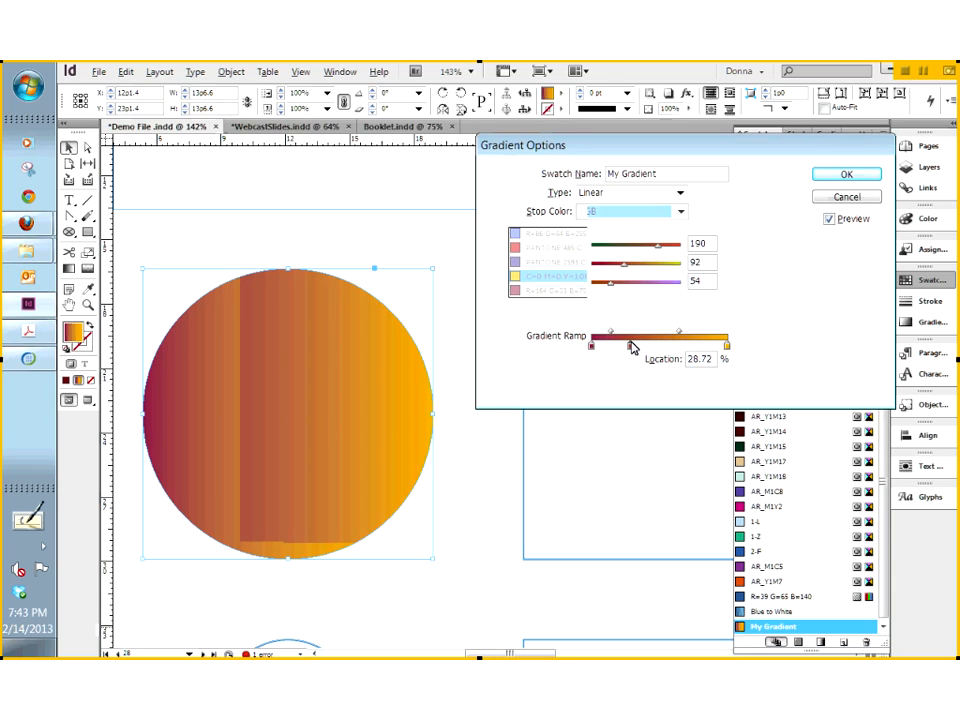
pyautogui.click(624, 266)
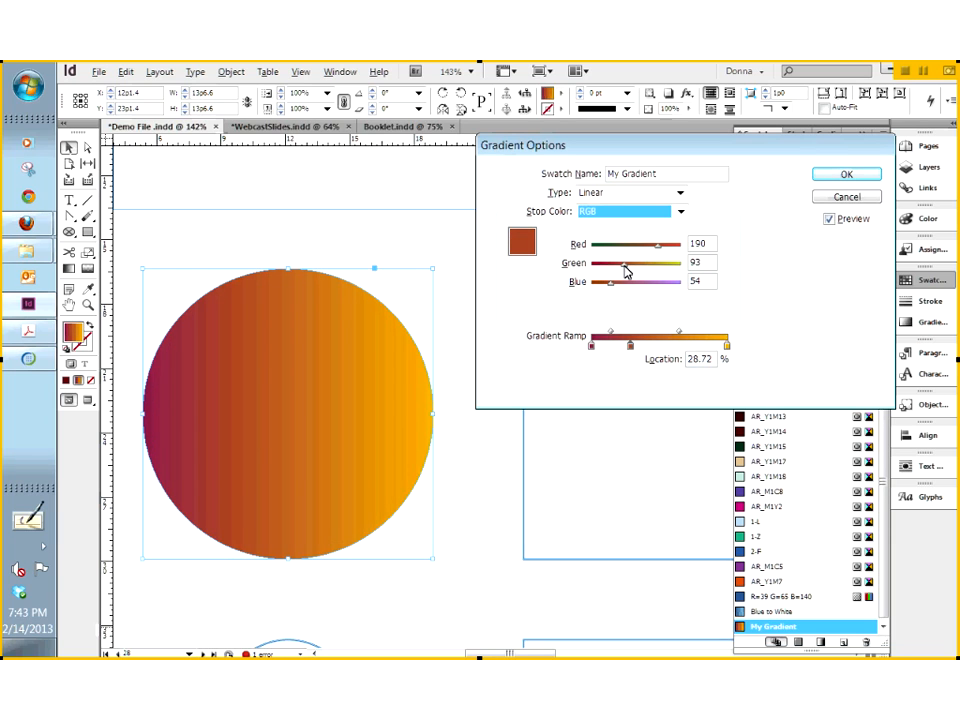
pyautogui.moveTo(624, 268); pyautogui.dragTo(692, 280)
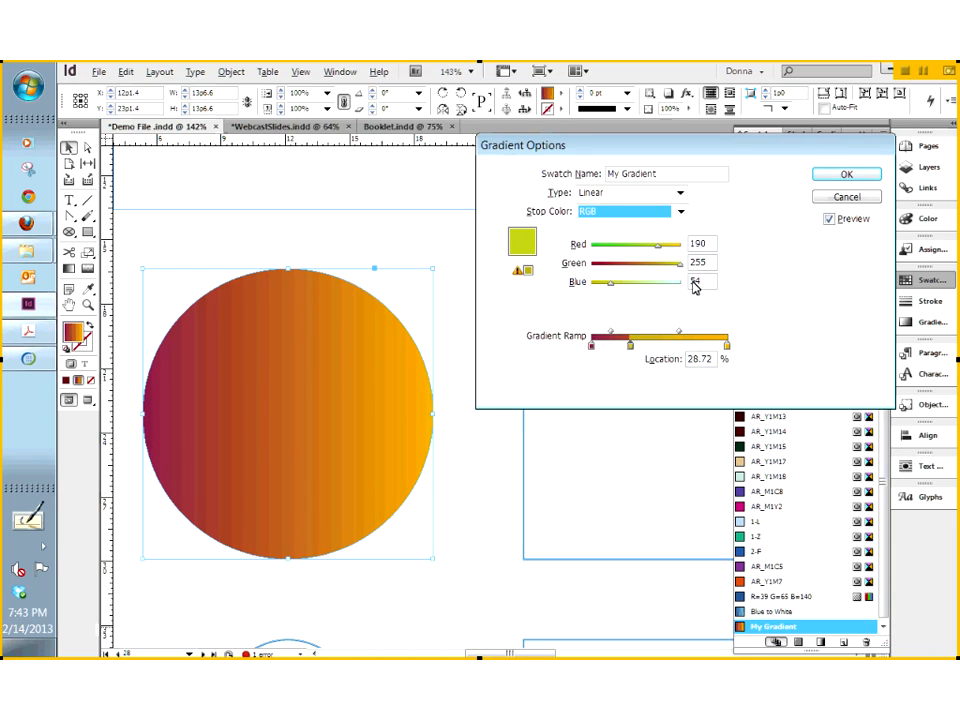
pyautogui.click(622, 284)
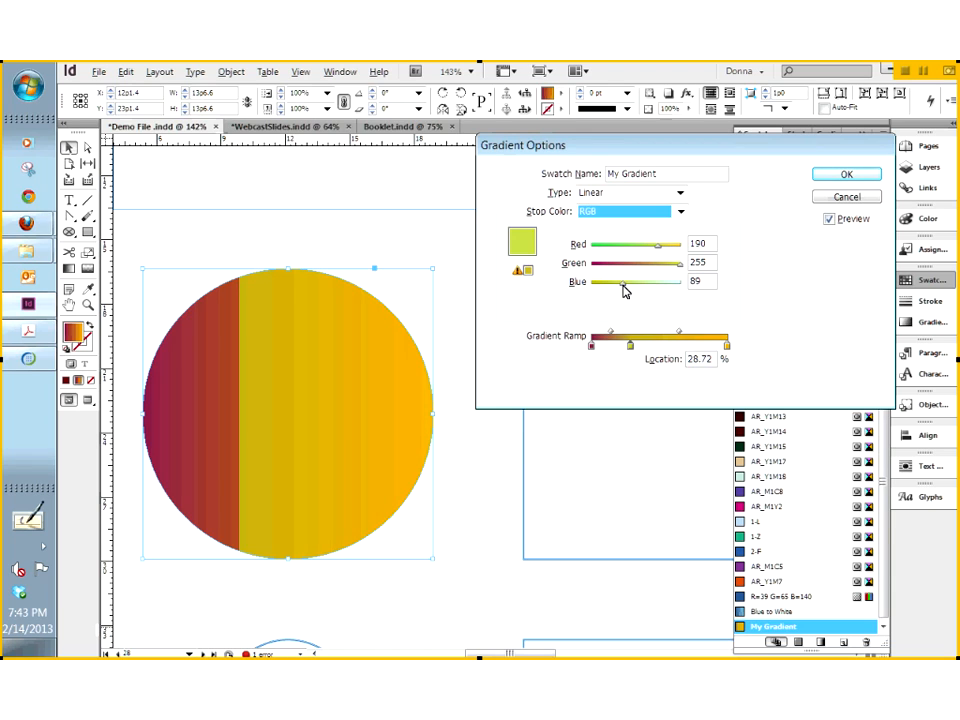
pyautogui.moveTo(658, 246); pyautogui.dragTo(634, 246)
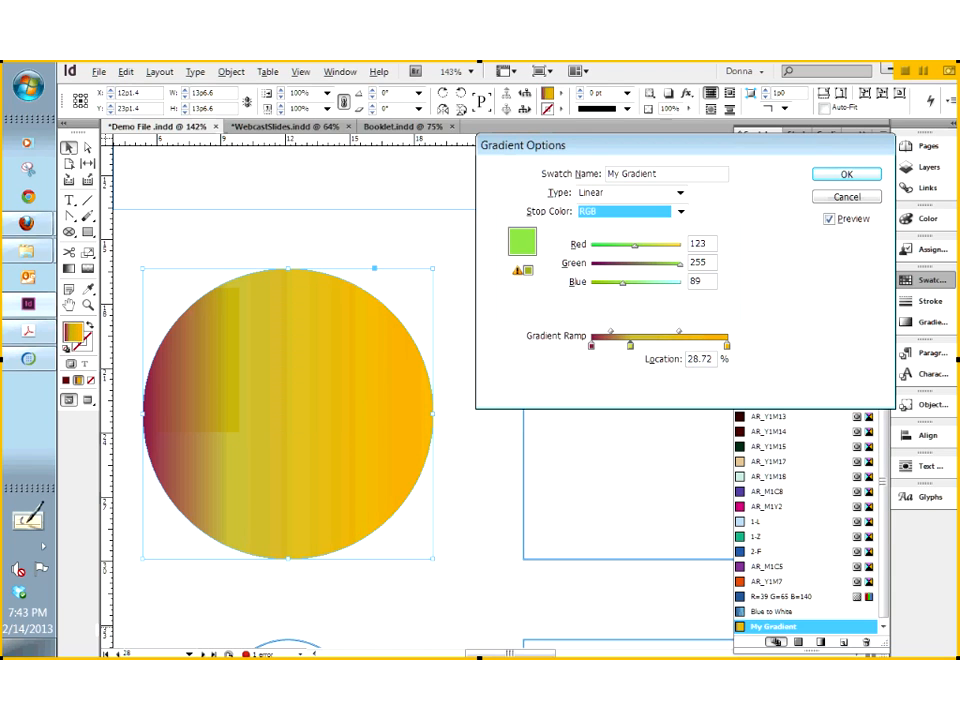
pyautogui.moveTo(630, 346); pyautogui.dragTo(658, 346)
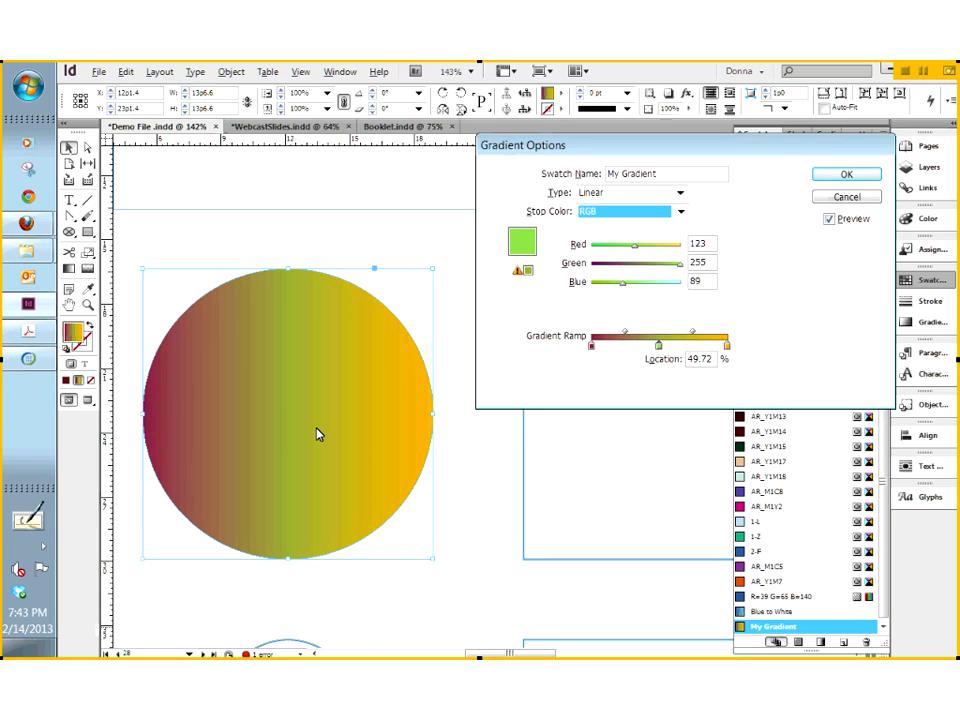
pyautogui.moveTo(658, 346); pyautogui.dragTo(633, 352)
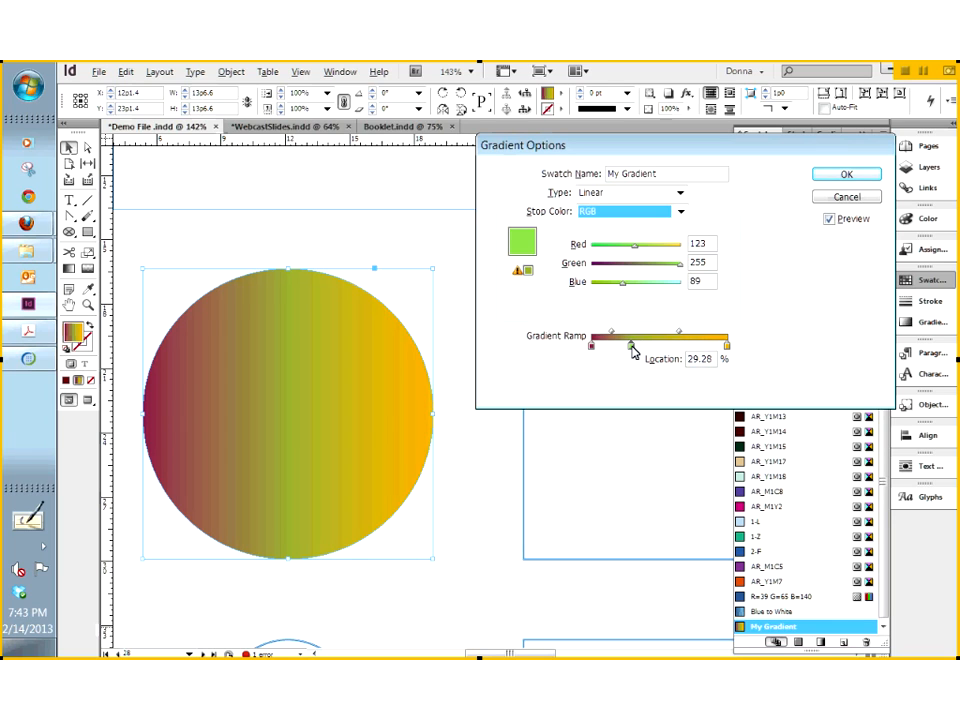
# Step: Try two further gradient stops at about 64 % and 76 %, and move the first of them to about 53 %
pyautogui.click(680, 346)
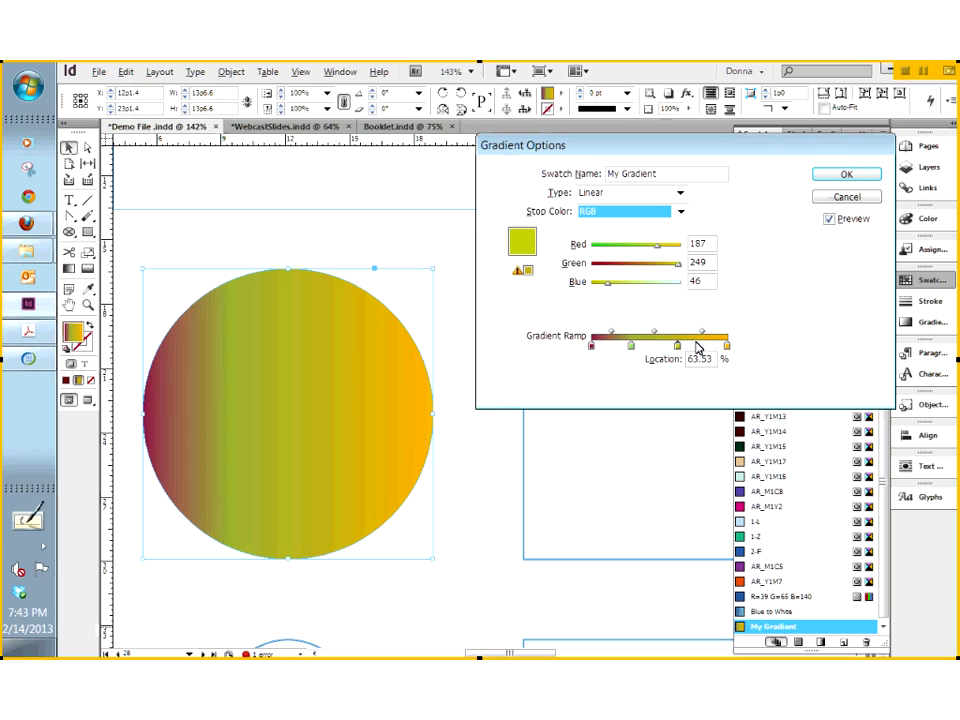
pyautogui.click(696, 346)
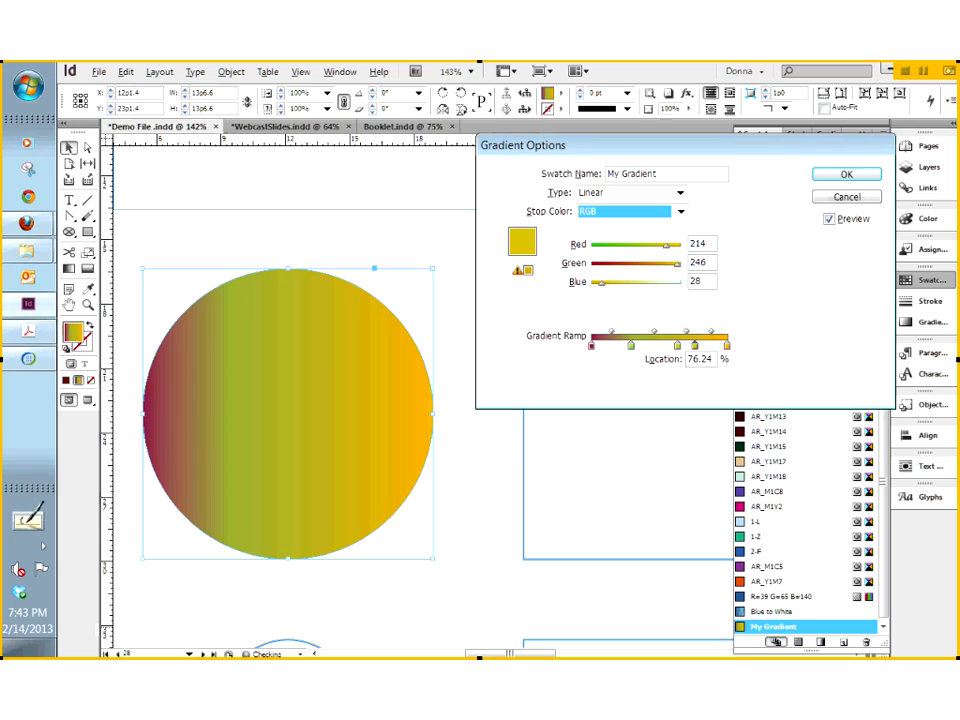
pyautogui.moveTo(677, 343); pyautogui.dragTo(664, 343)
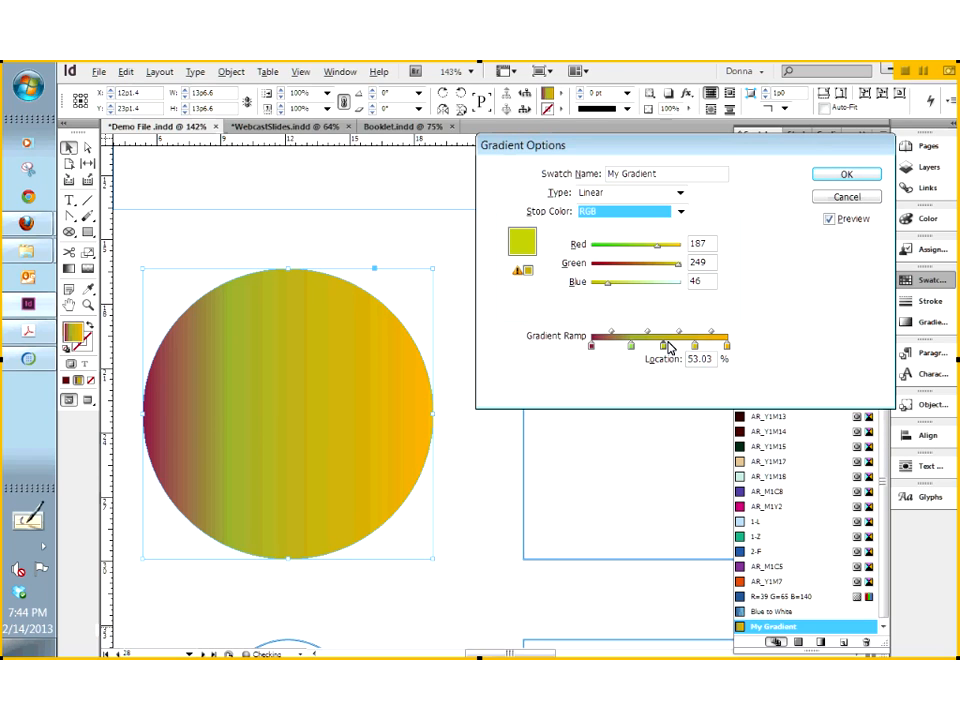
# Step: Remove all intermediate stops from My Gradient, check its two end stops and accept the gradient edits
pyautogui.moveTo(664, 348); pyautogui.dragTo(669, 358)
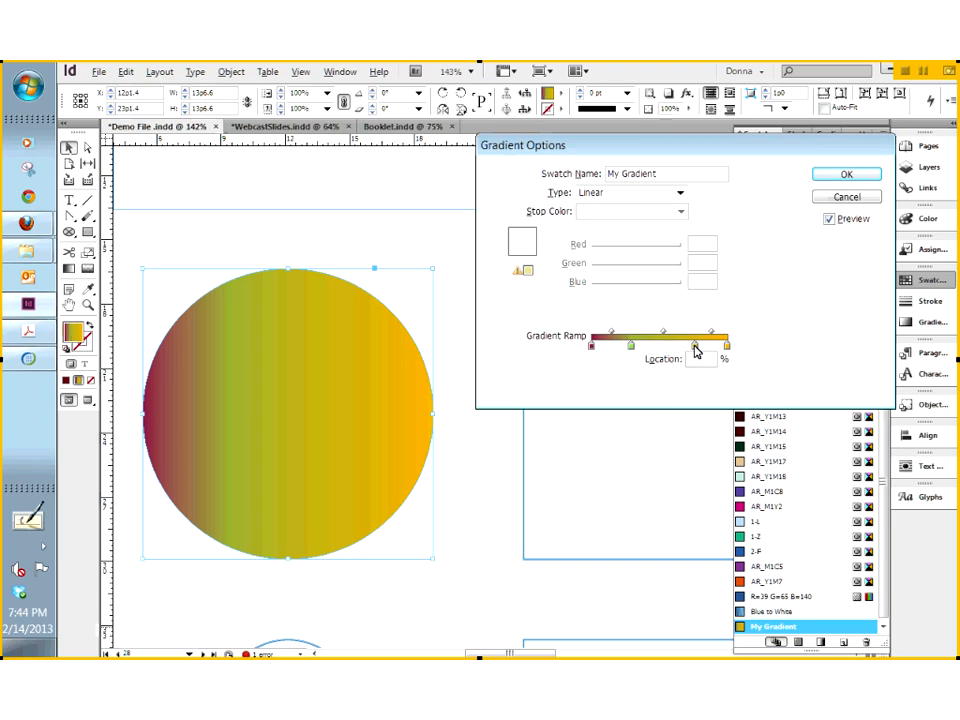
pyautogui.moveTo(694, 346); pyautogui.dragTo(696, 379)
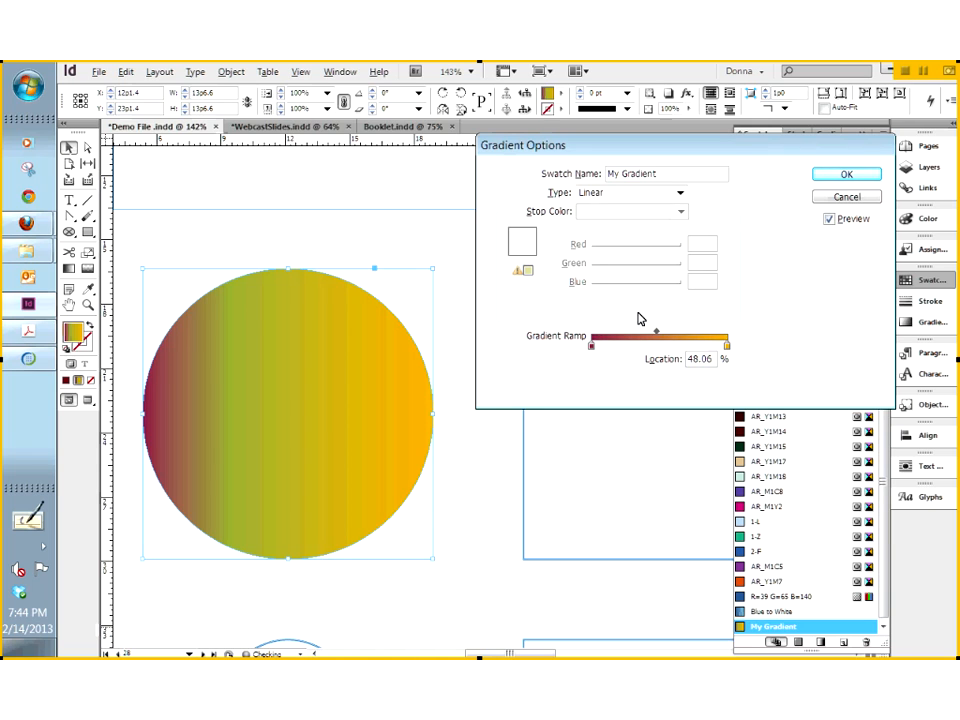
pyautogui.click(727, 345)
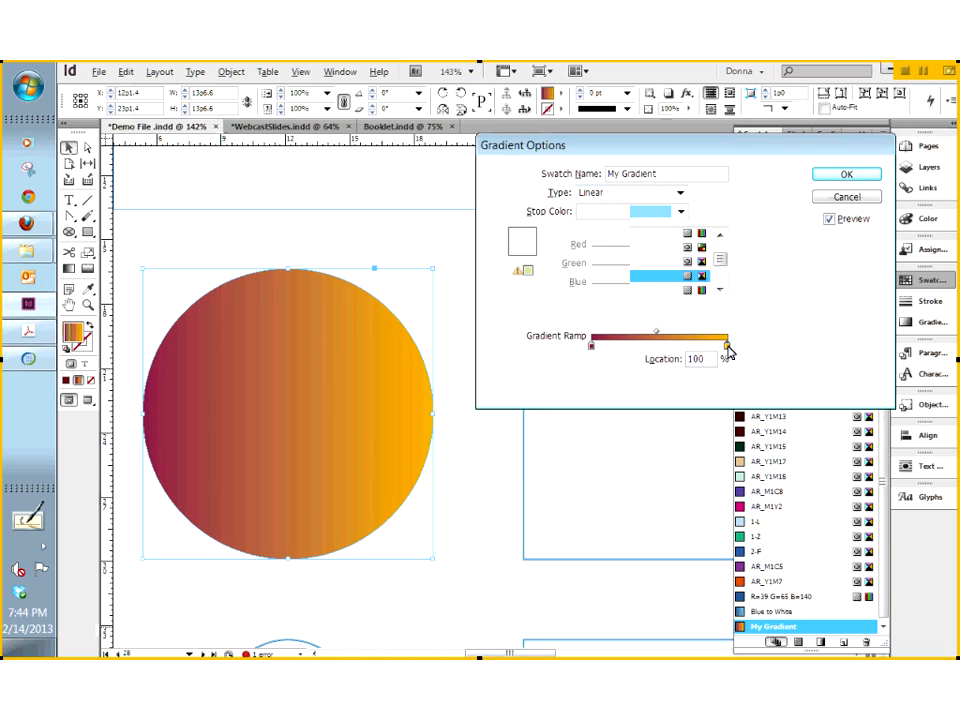
pyautogui.click(592, 346)
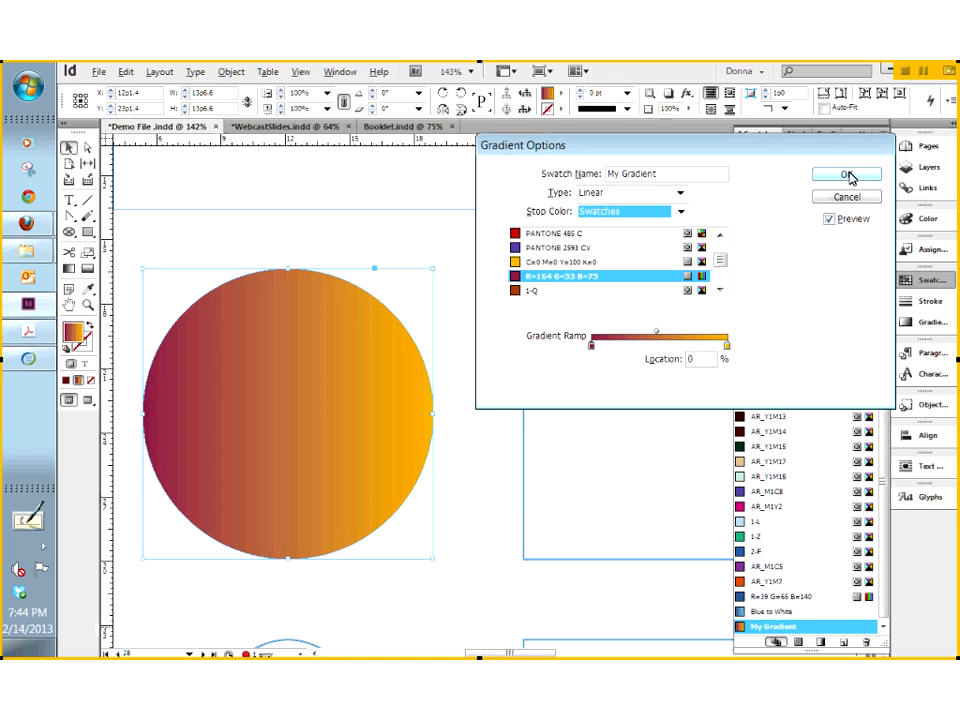
pyautogui.click(846, 175)
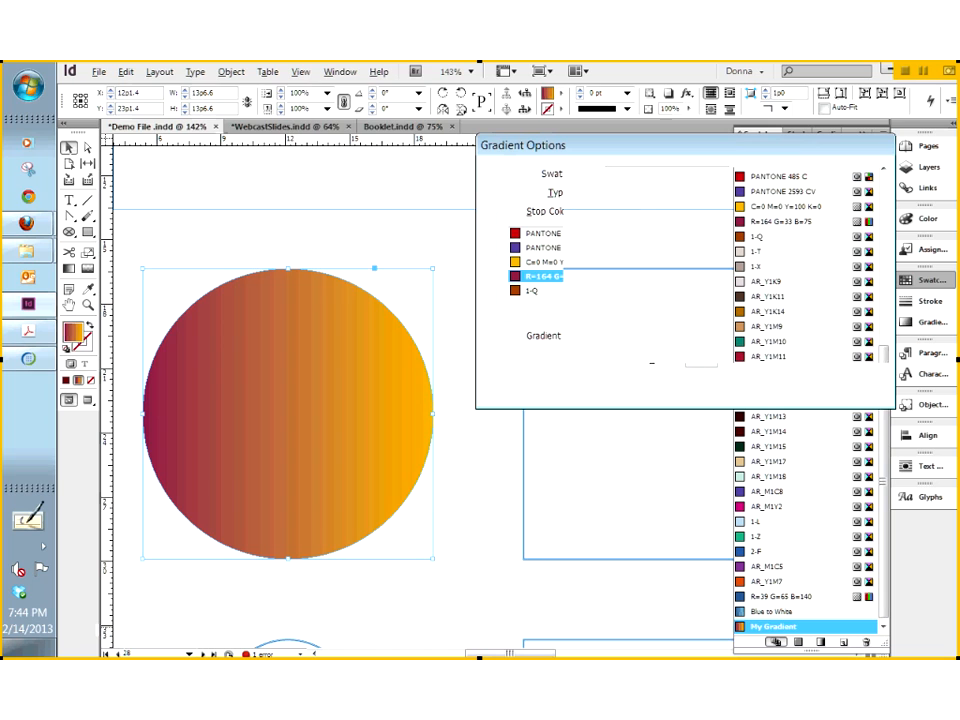
# Step: Fill the empty square frame beside the gradient circle with the Blue to White gradient swatch
pyautogui.moveTo(510, 653); pyautogui.dragTo(533, 653)
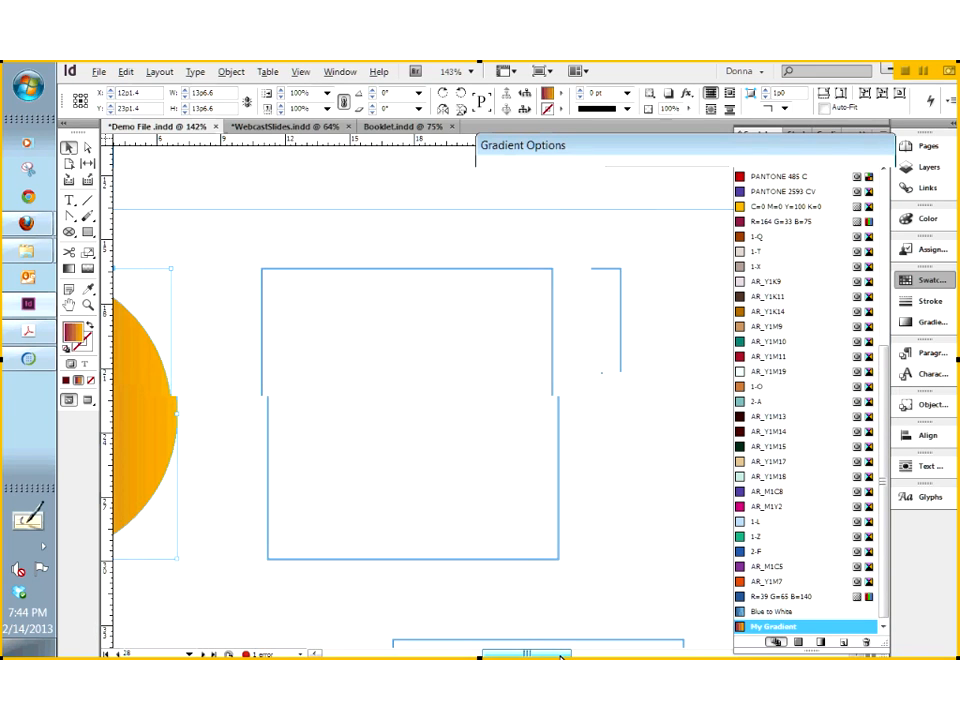
pyautogui.click(479, 301)
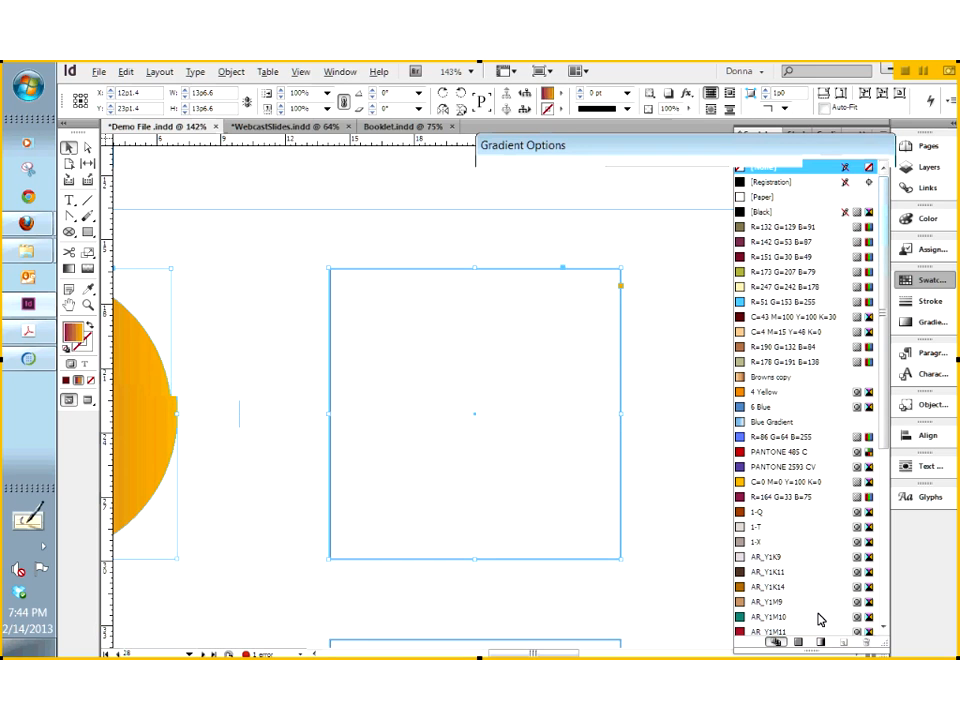
pyautogui.scroll(-3, 818, 619)
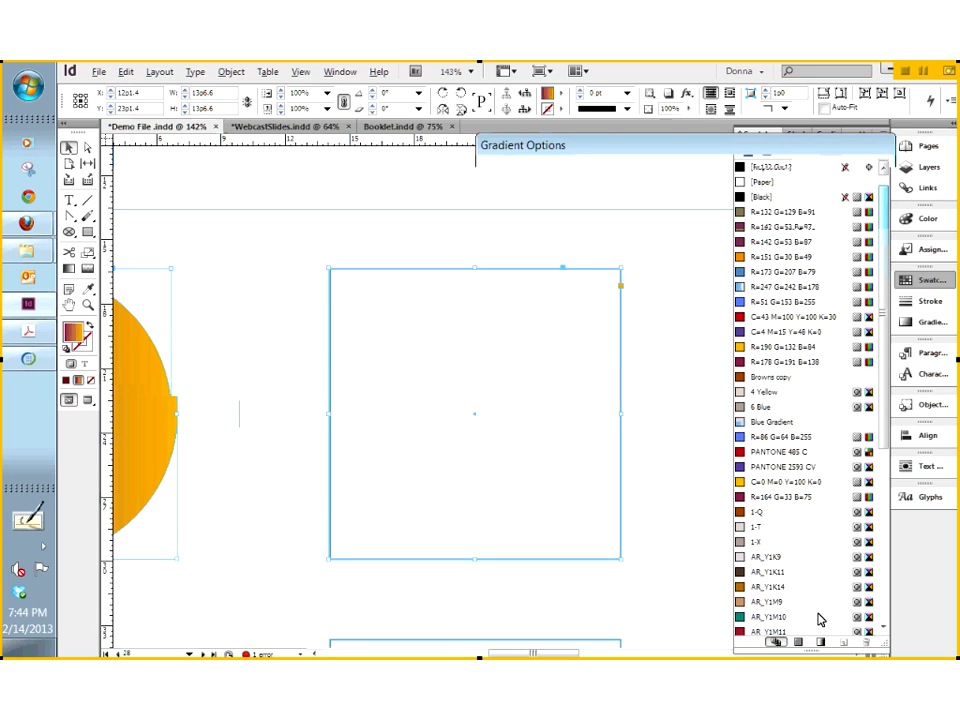
pyautogui.scroll(-3, 818, 619)
pyautogui.click(745, 611)
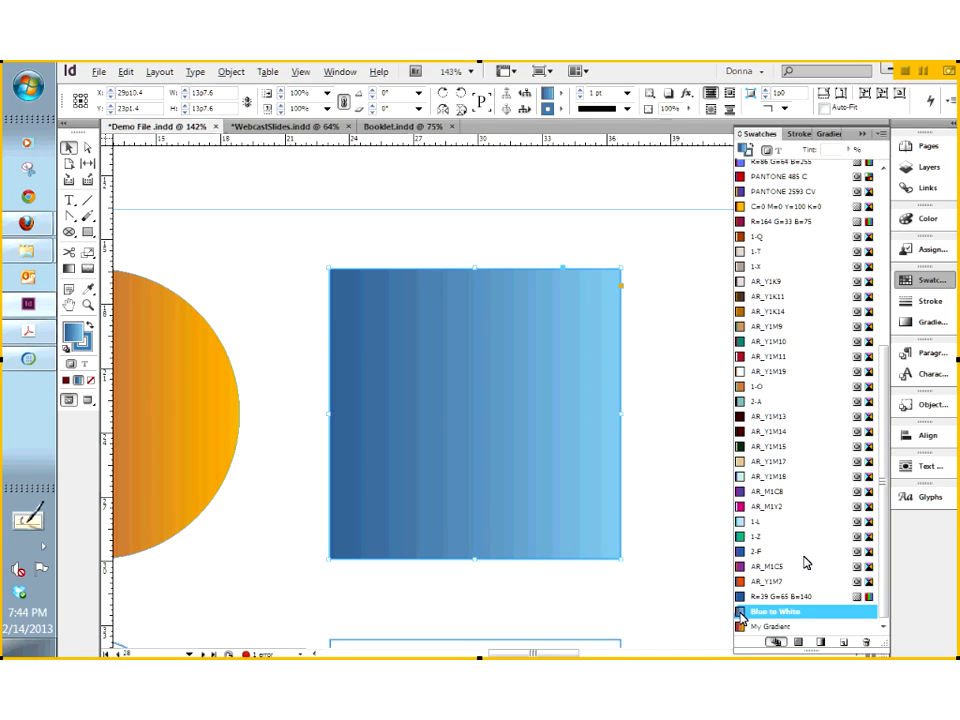
# Step: Duplicate the Blue to White swatch and rename the copy My Newer Gradient
pyautogui.click(844, 642)
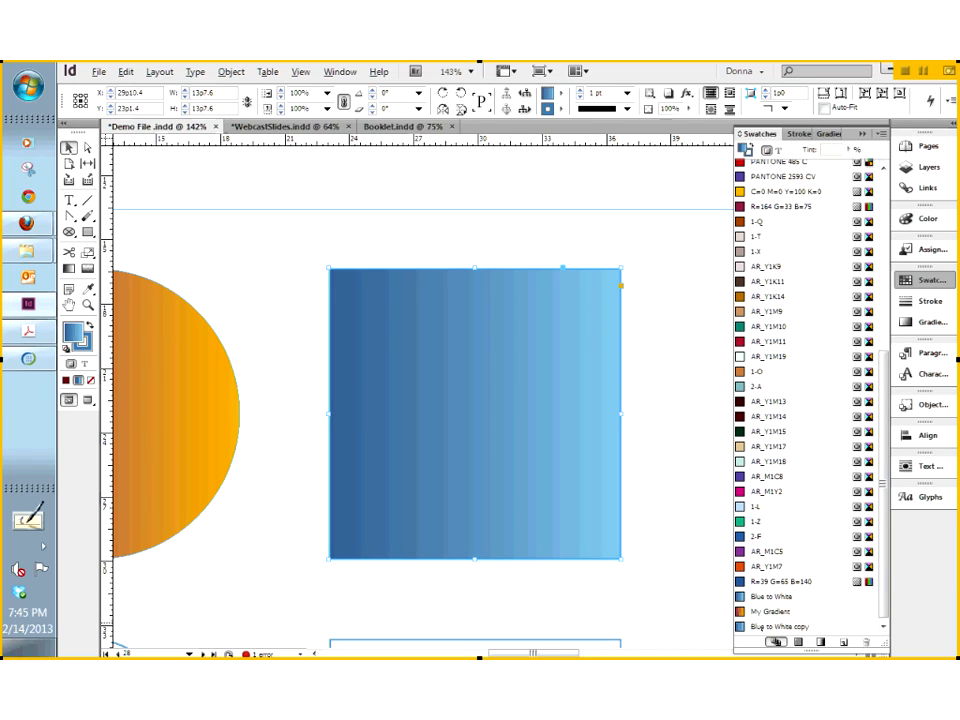
pyautogui.click(762, 626)
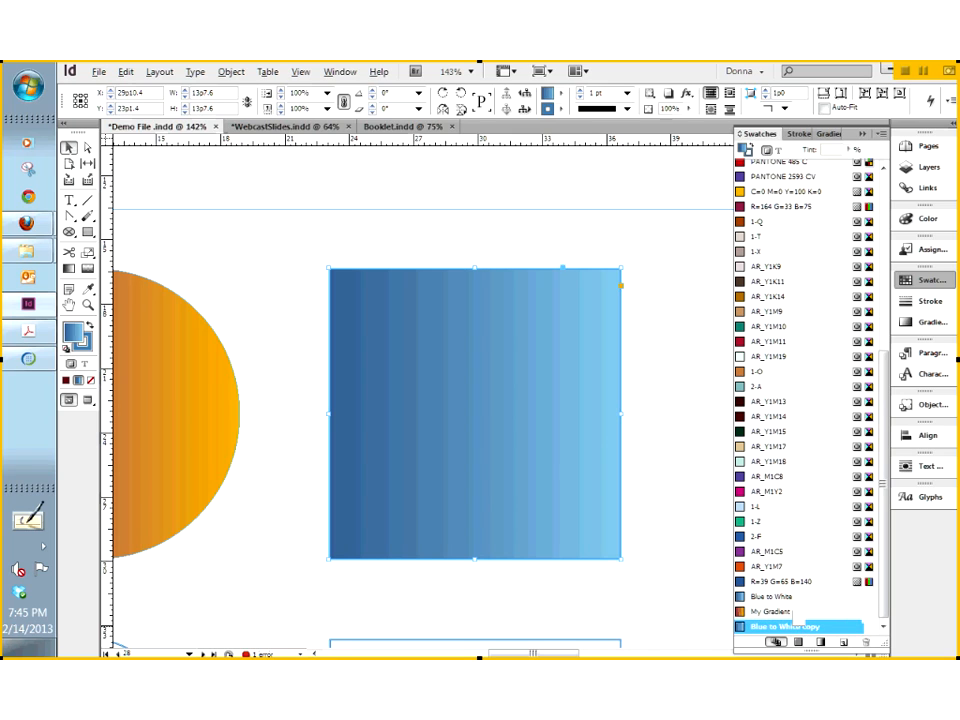
pyautogui.press('Return')
pyautogui.doubleClick(762, 626)
pyautogui.write('My N')
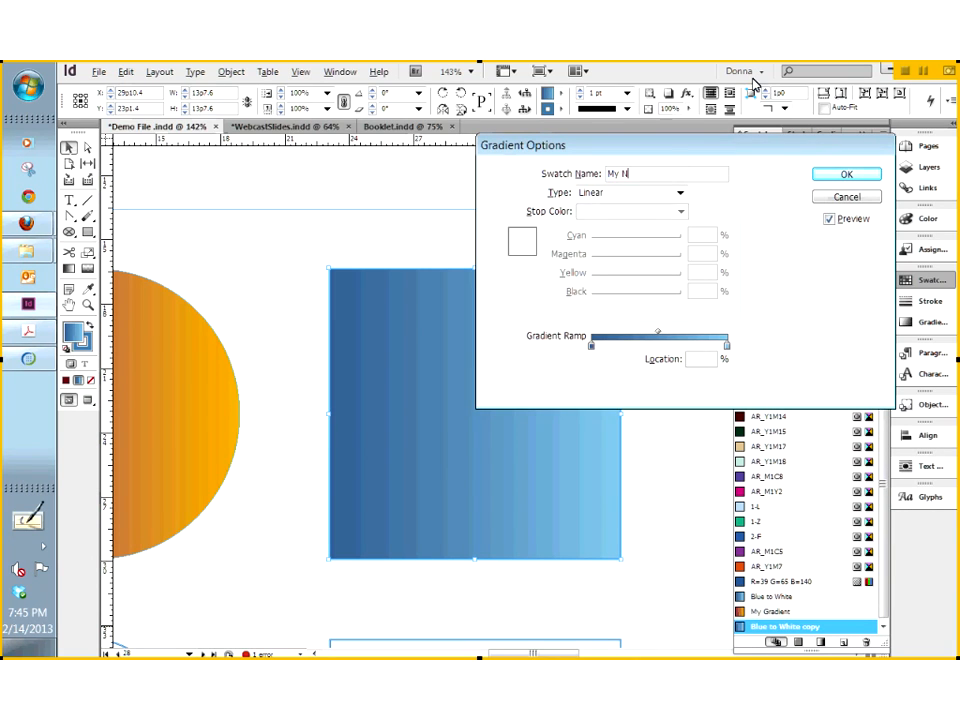
pyautogui.write('ewer Gradient')
# Step: Lighten My Newer Gradient's ending stop by setting Cyan to 26 % and Magenta to 5 %
pyautogui.click(727, 345)
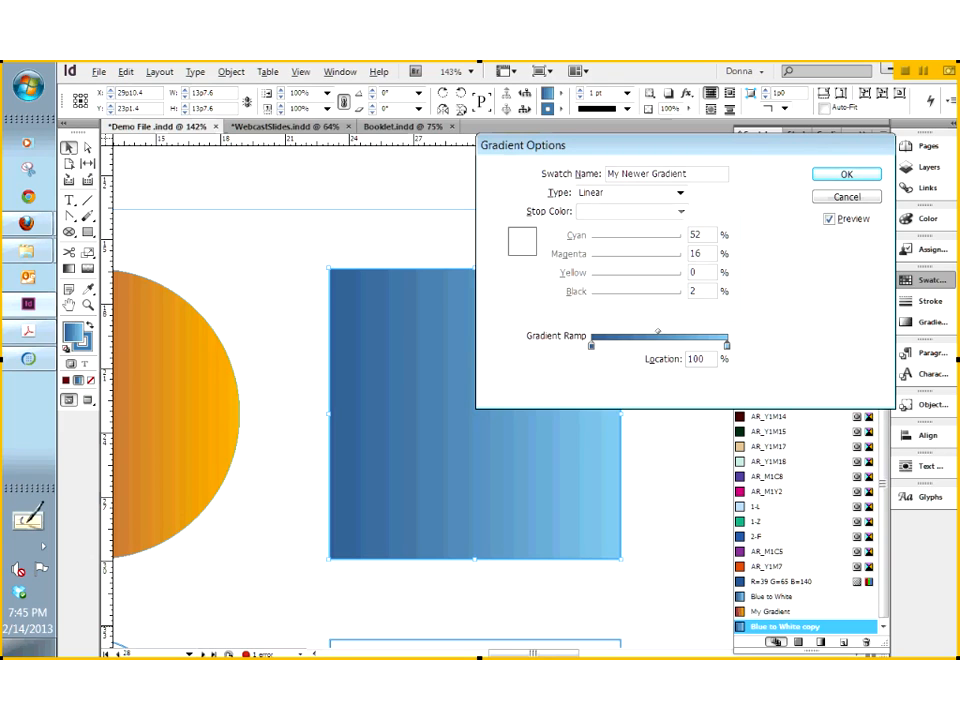
pyautogui.moveTo(608, 257); pyautogui.dragTo(597, 257)
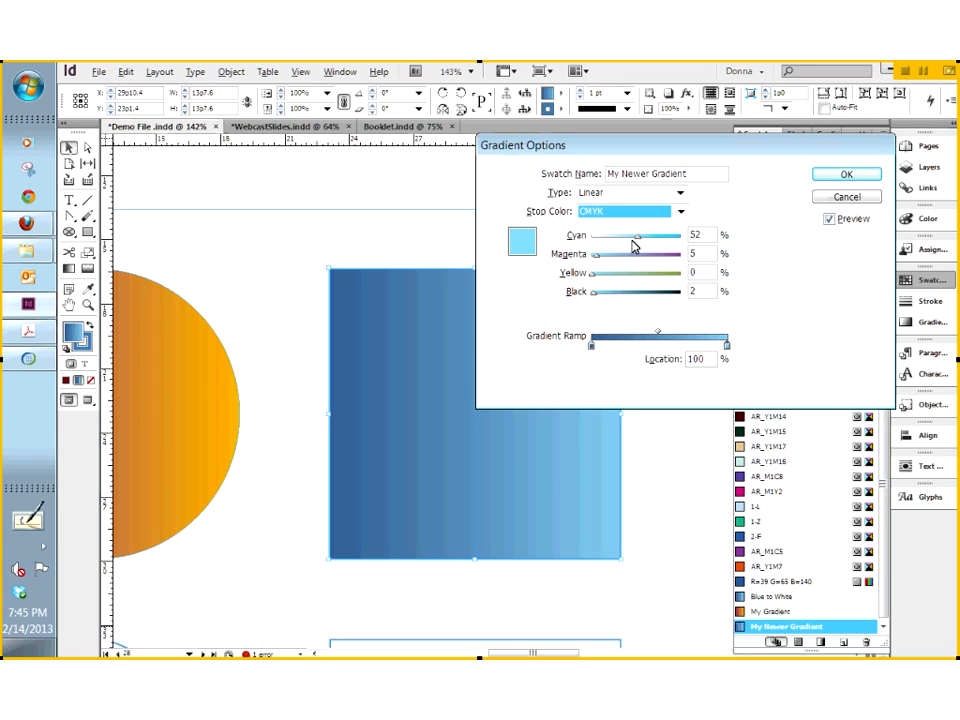
pyautogui.moveTo(636, 238); pyautogui.dragTo(616, 246)
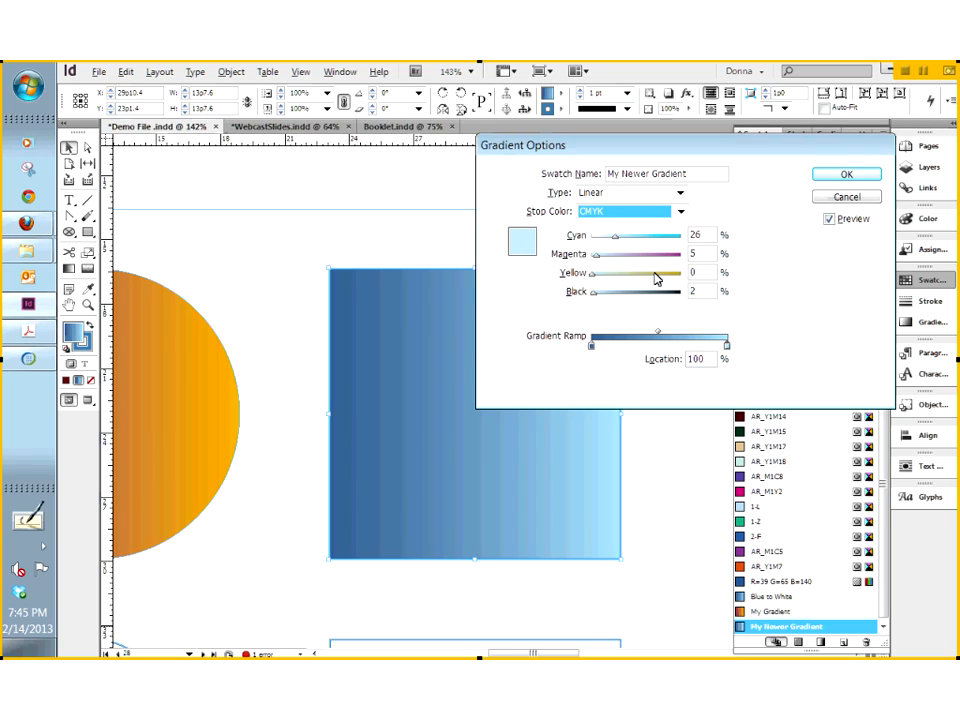
# Step: Set the midpoint location of My Newer Gradient to 50 %
pyautogui.click(658, 331)
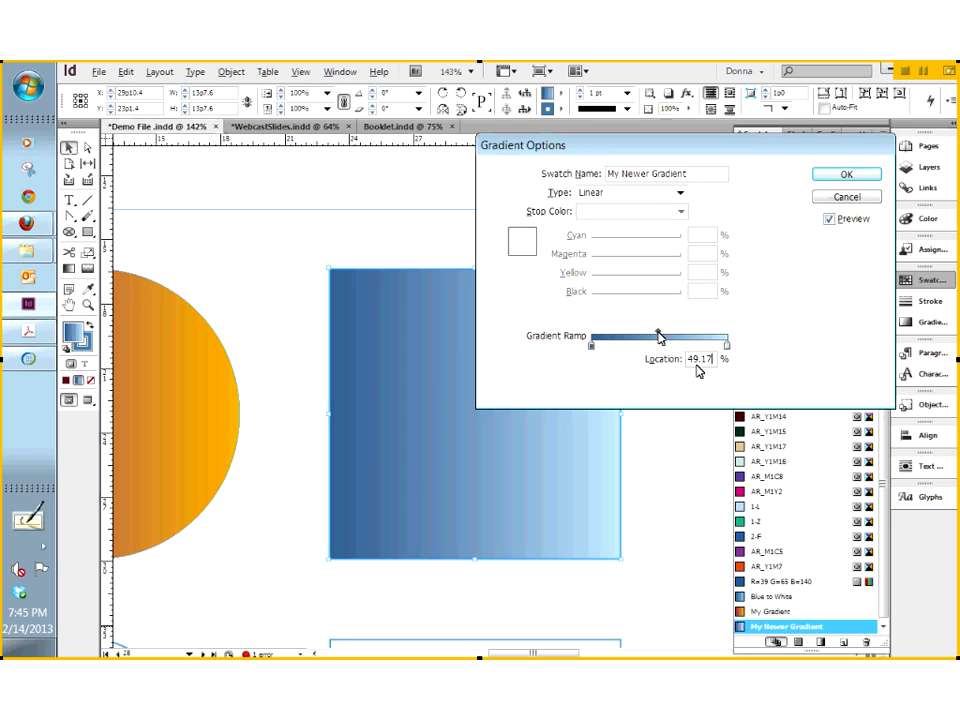
pyautogui.moveTo(714, 358); pyautogui.dragTo(677, 350)
pyautogui.write('50')
pyautogui.press('Tab')
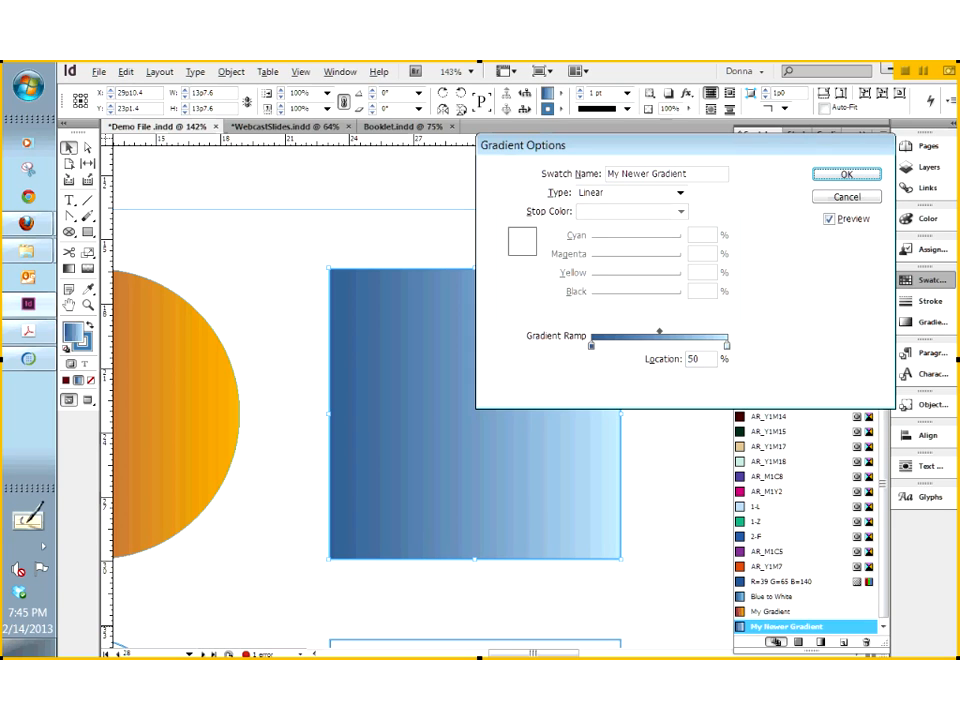
# Step: Move the gradient settings dialog off the square and change My Newer Gradient's type to Radial
pyautogui.moveTo(620, 145); pyautogui.dragTo(705, 124)
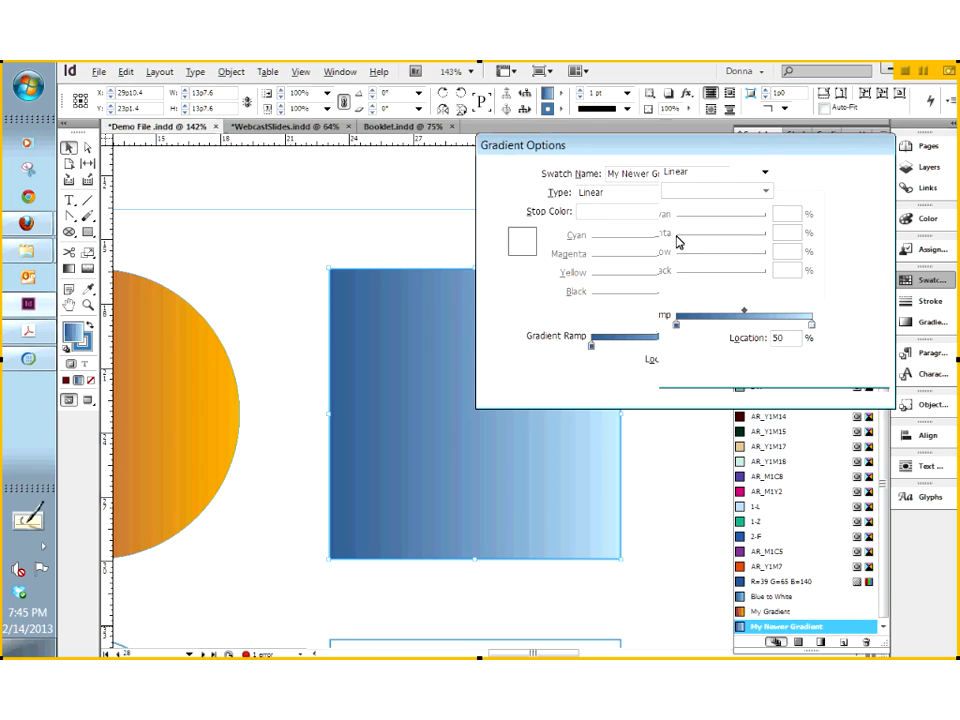
pyautogui.click(766, 174)
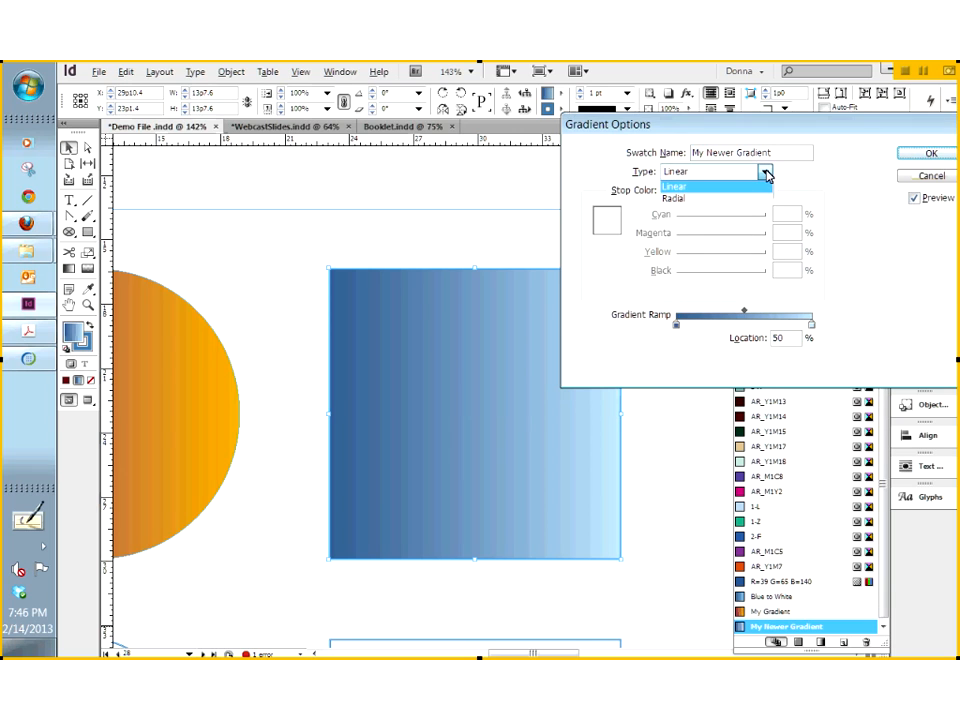
pyautogui.click(670, 200)
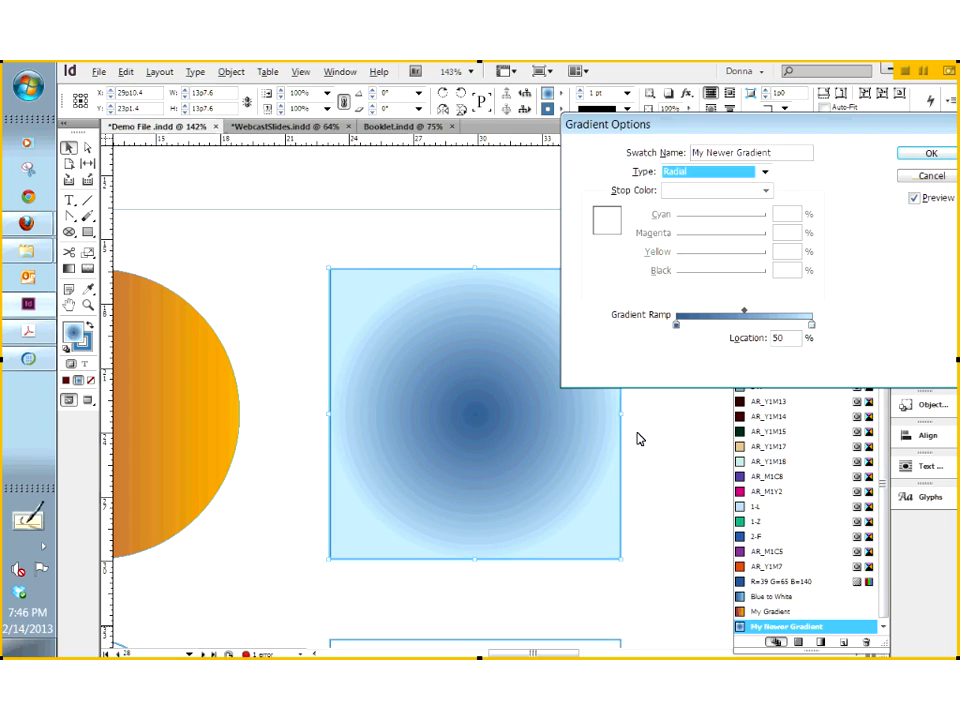
# Step: Shift the radial gradient's starting stop to about 3 % and its midpoint to about 61 %
pyautogui.click(677, 326)
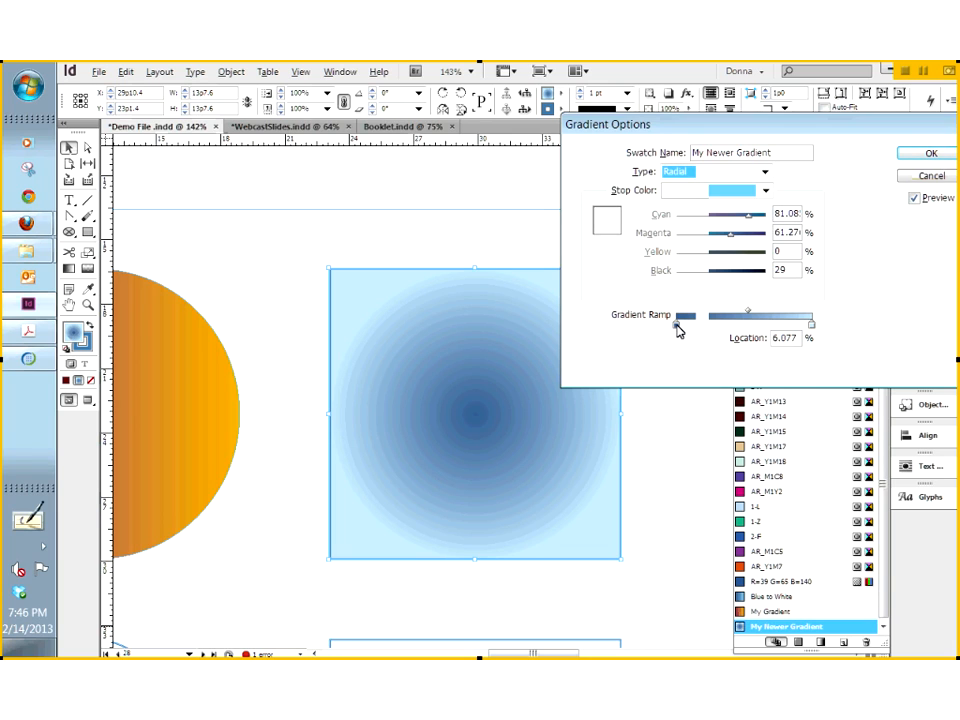
pyautogui.click(748, 310)
pyautogui.moveTo(745, 309); pyautogui.dragTo(762, 311)
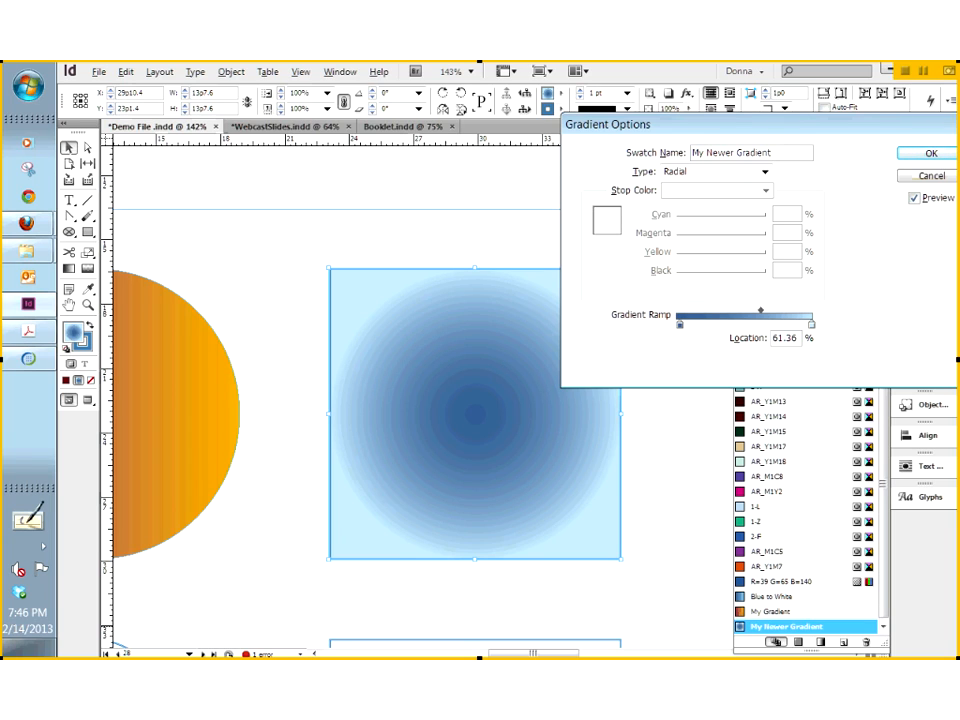
# Step: Set the starting stop's Black to 48 % and its location to 0 %, and accept the gradient changes
pyautogui.click(680, 325)
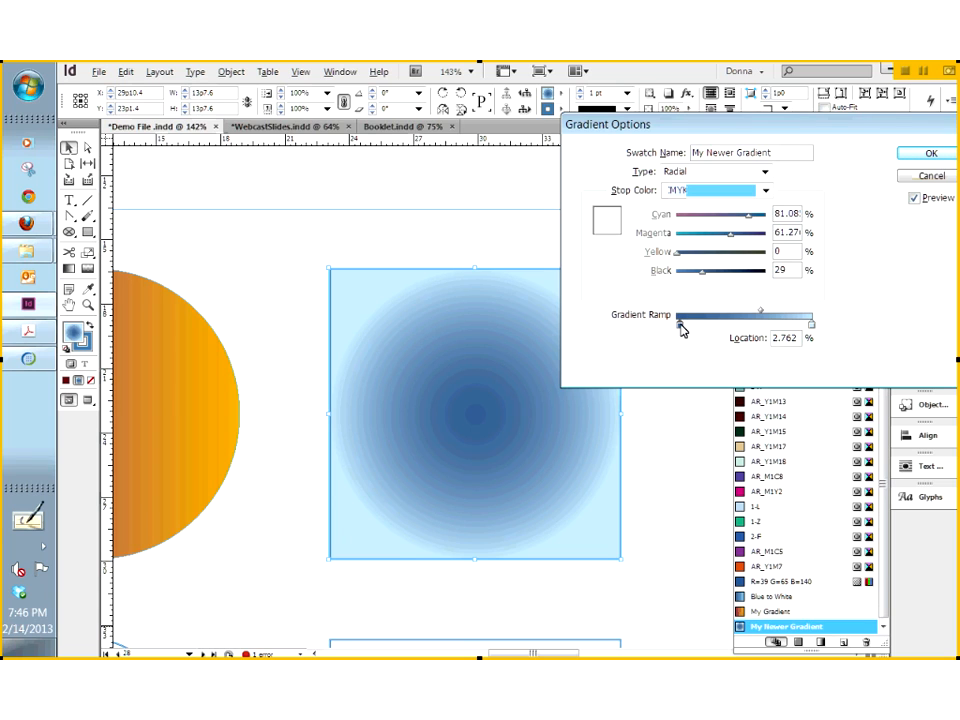
pyautogui.moveTo(702, 272); pyautogui.dragTo(719, 272)
pyautogui.moveTo(685, 323); pyautogui.dragTo(680, 323)
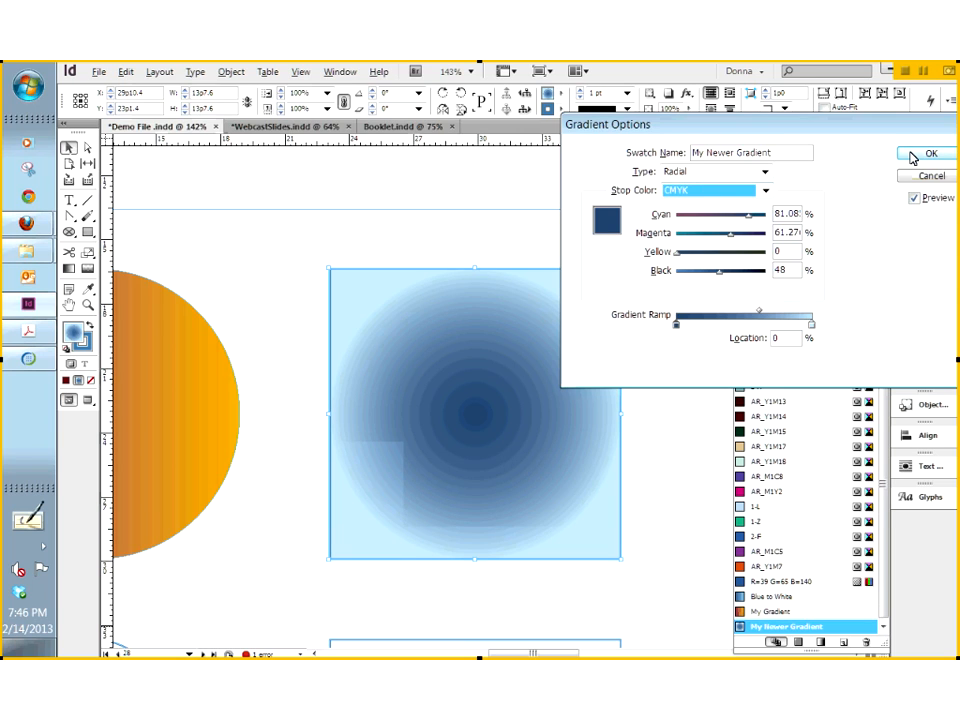
pyautogui.click(913, 156)
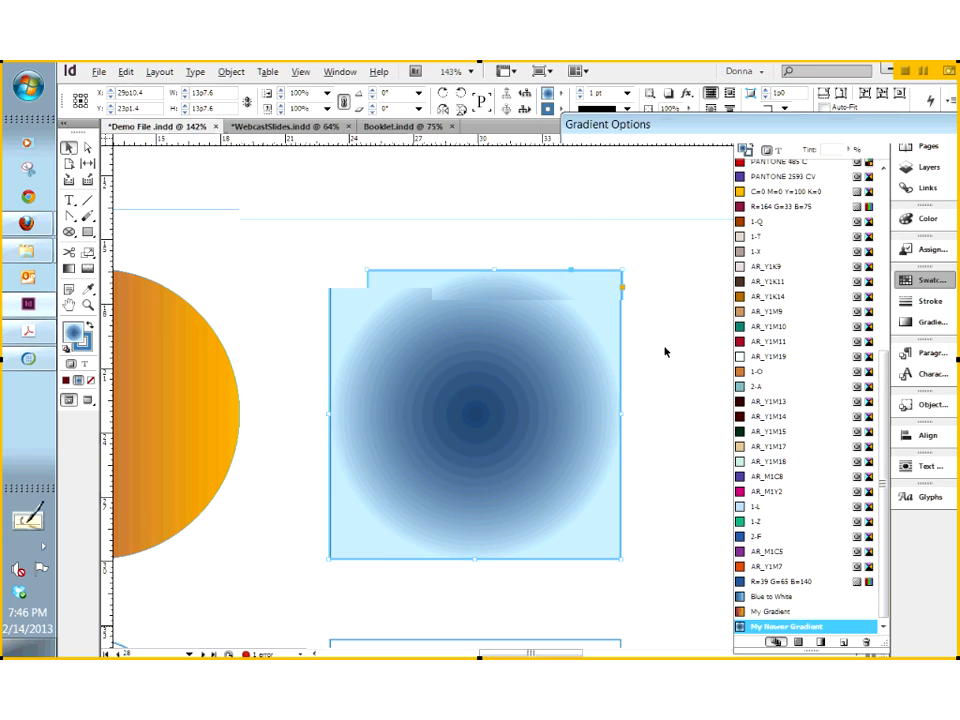
# Step: Fill the tall rectangle below the square with the My Newer Gradient swatch
pyautogui.hotkey('ctrl', '-')
pyautogui.hotkey('ctrl', '-')
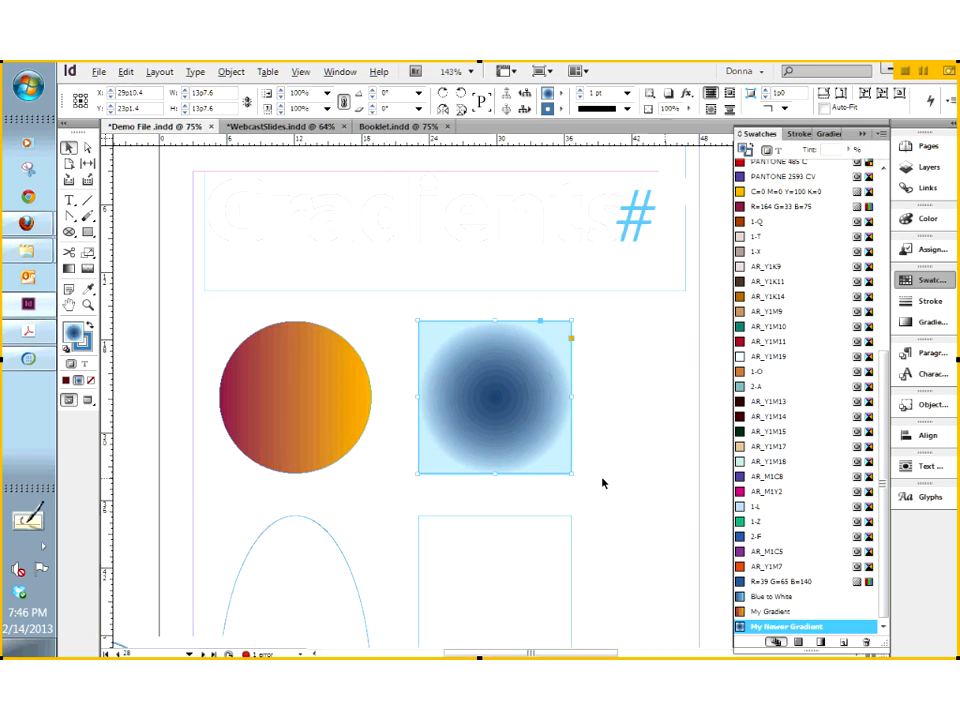
pyautogui.scroll(-3, 619, 492)
pyautogui.click(466, 304)
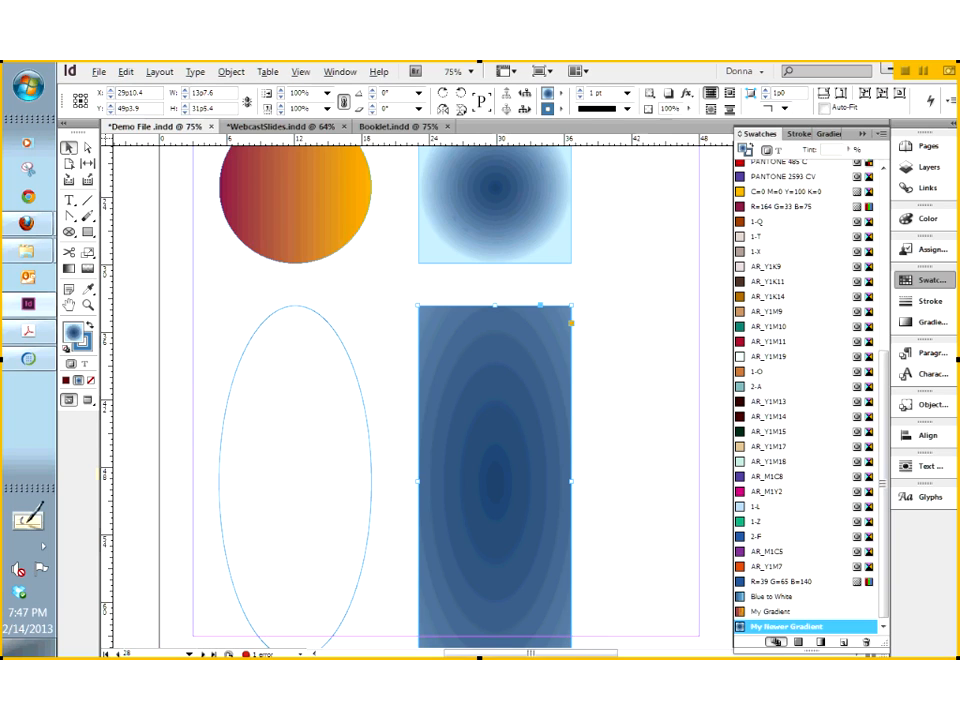
# Step: Fill the tall, empty ellipse below the circle with the My Gradient swatch
pyautogui.moveTo(242, 328); pyautogui.dragTo(262, 352)
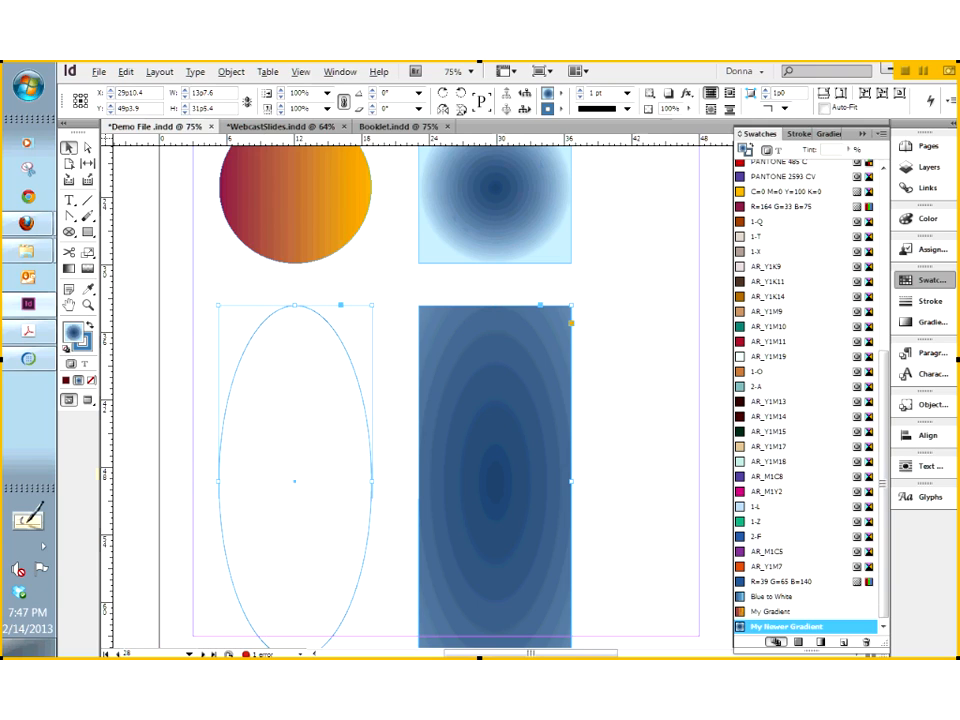
pyautogui.moveTo(884, 270); pyautogui.dragTo(888, 440)
pyautogui.click(795, 626)
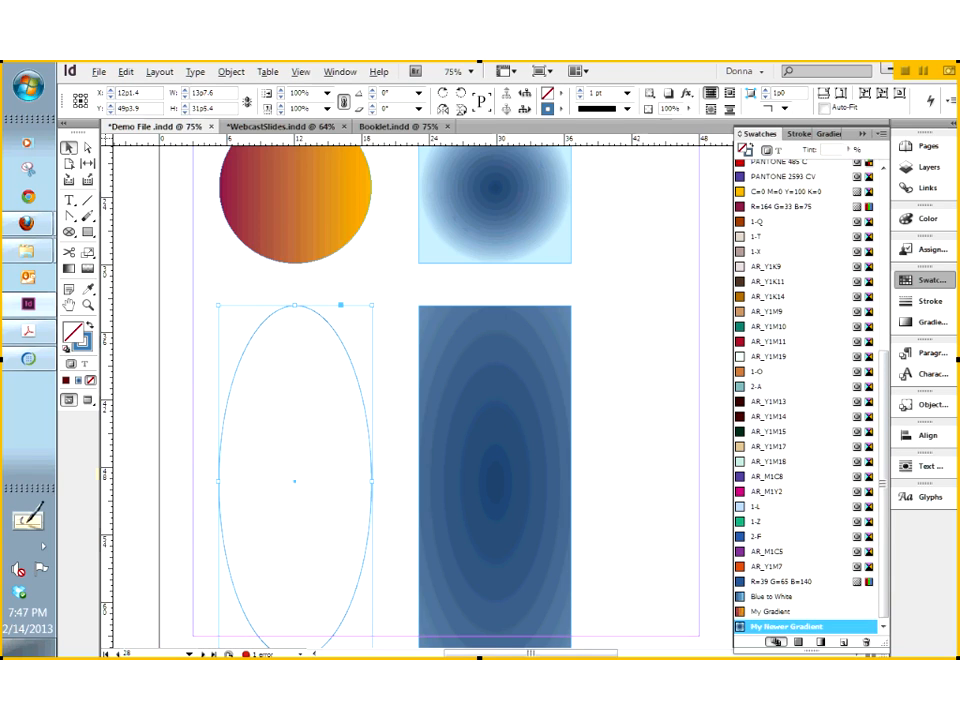
pyautogui.click(755, 612)
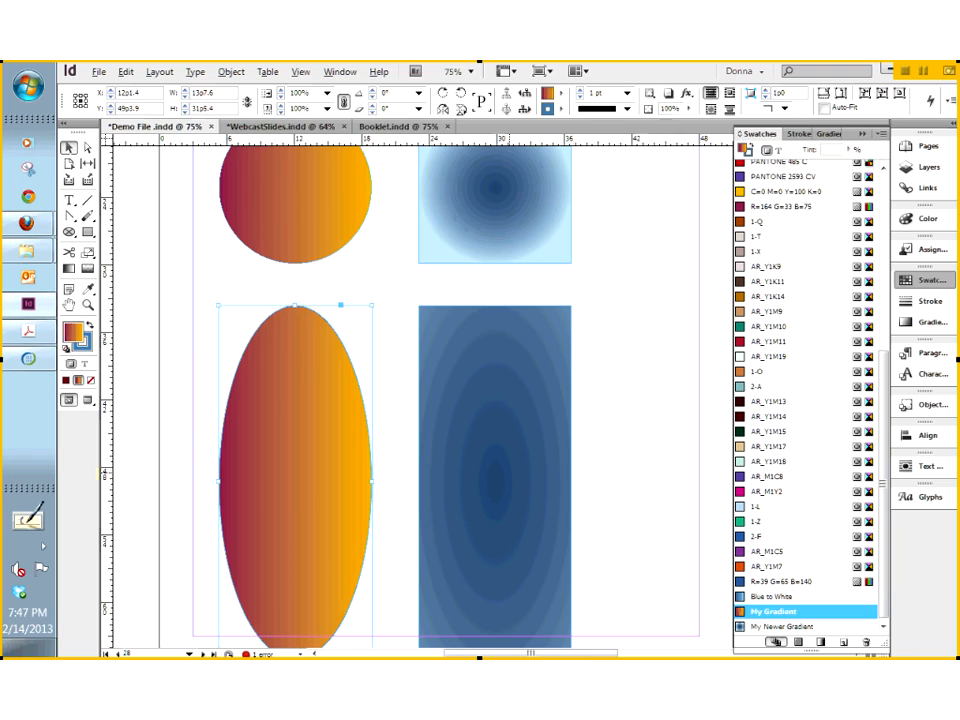
# Step: Reverse the direction of the radial gradient in the tall blue rectangle
pyautogui.click(539, 389)
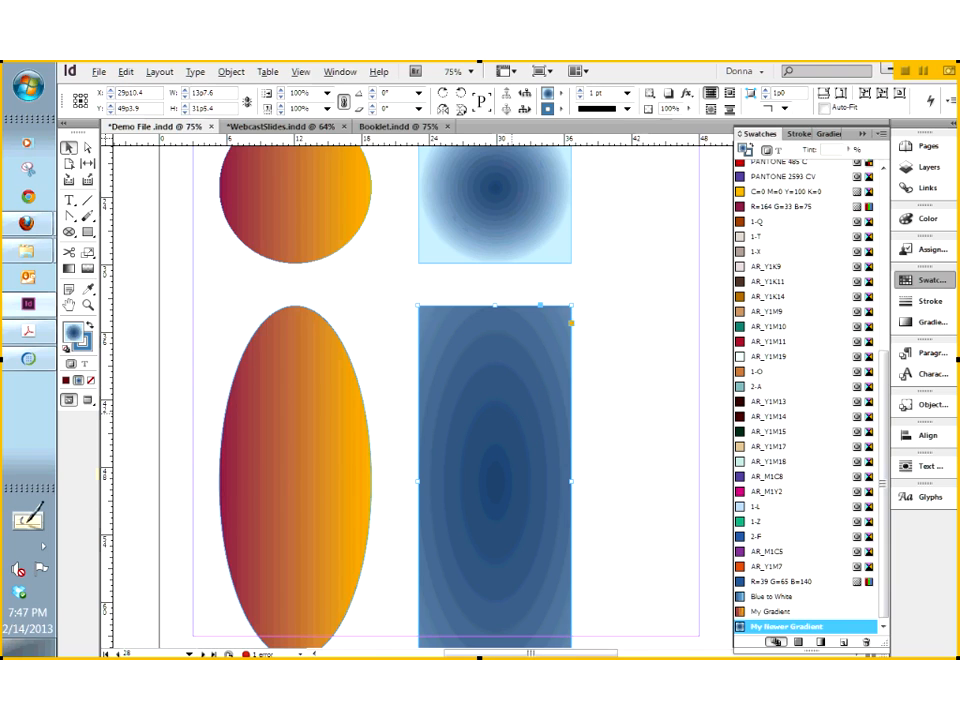
pyautogui.click(933, 323)
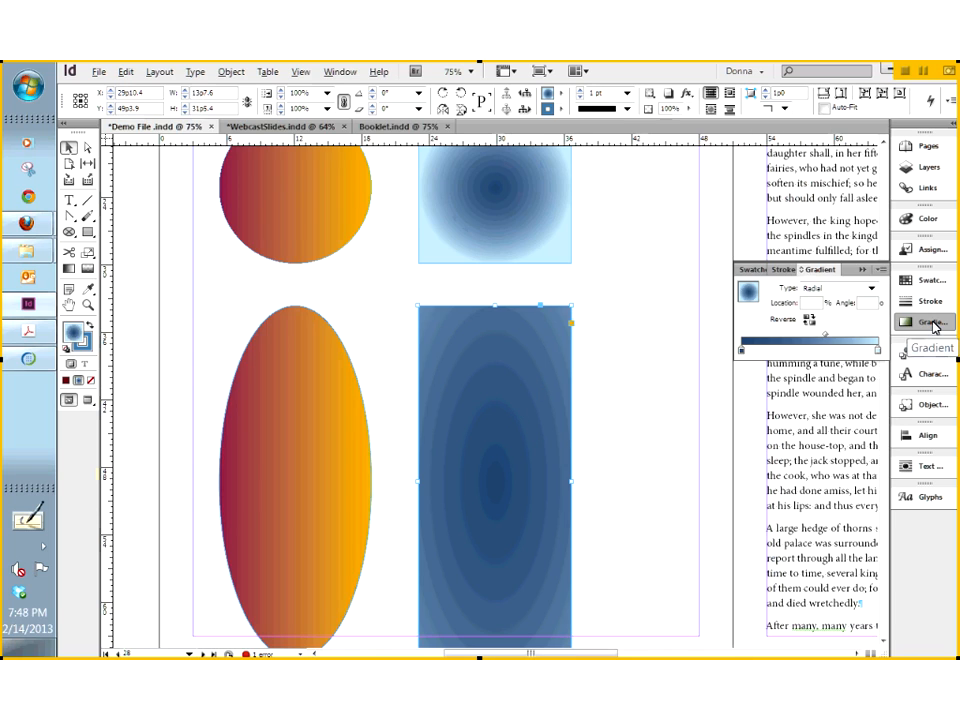
pyautogui.click(809, 321)
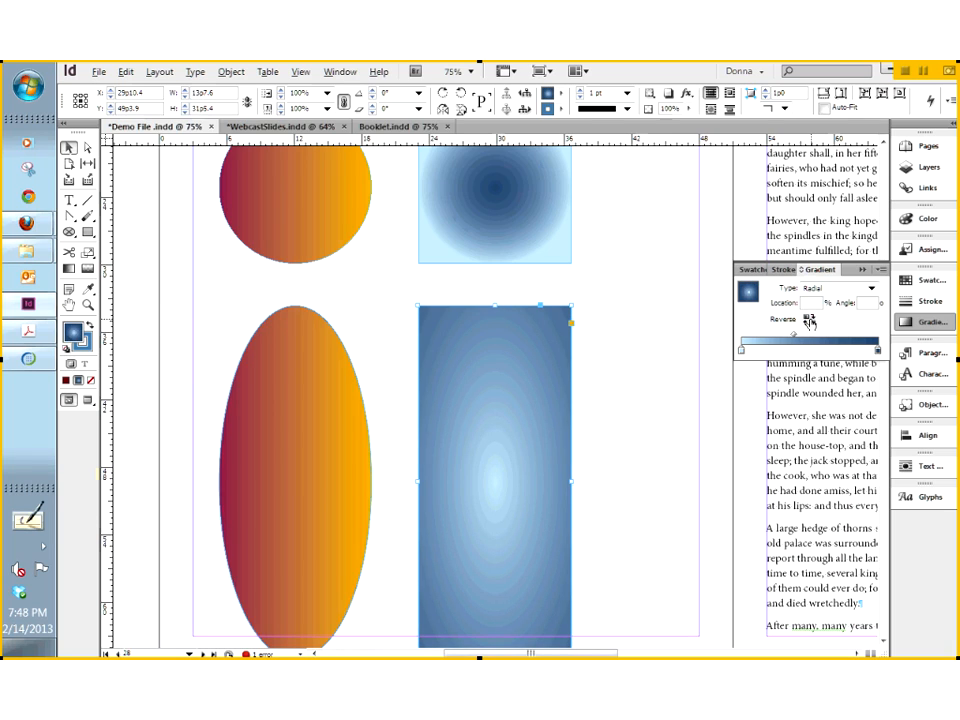
# Step: Change the tall rectangle's gradient type to Linear and shift its midpoint to about 50.5 %
pyautogui.click(873, 290)
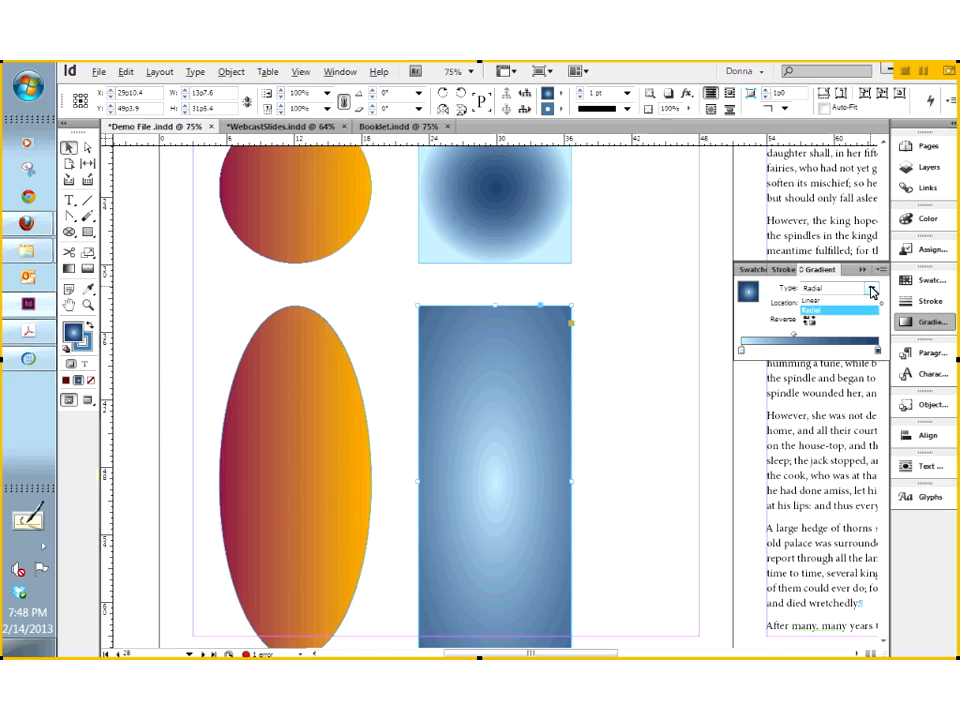
pyautogui.click(818, 302)
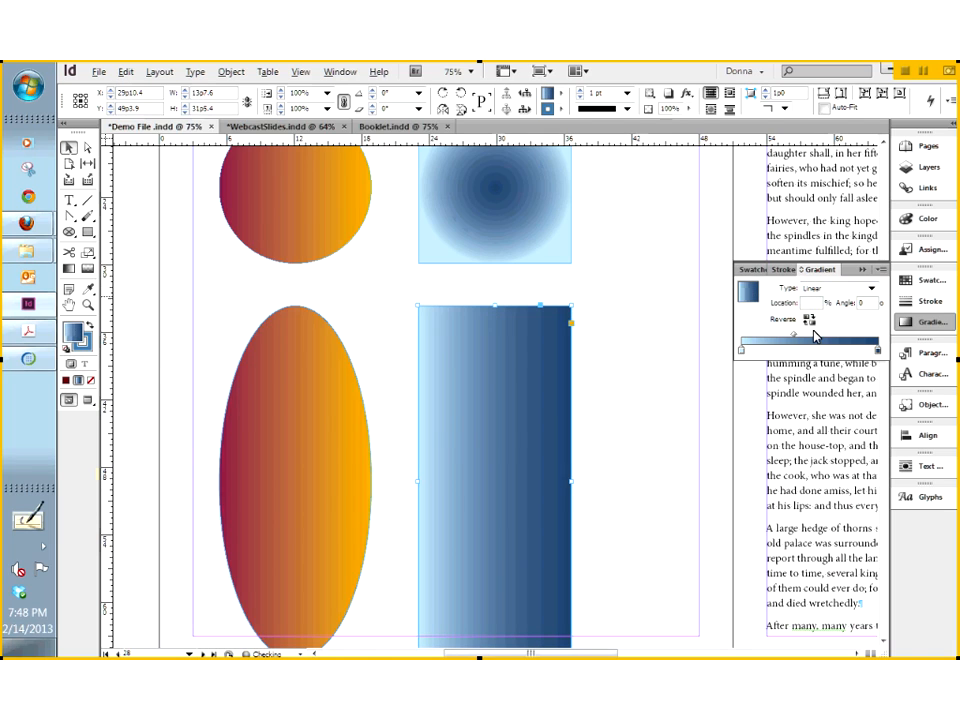
pyautogui.moveTo(797, 336); pyautogui.dragTo(812, 338)
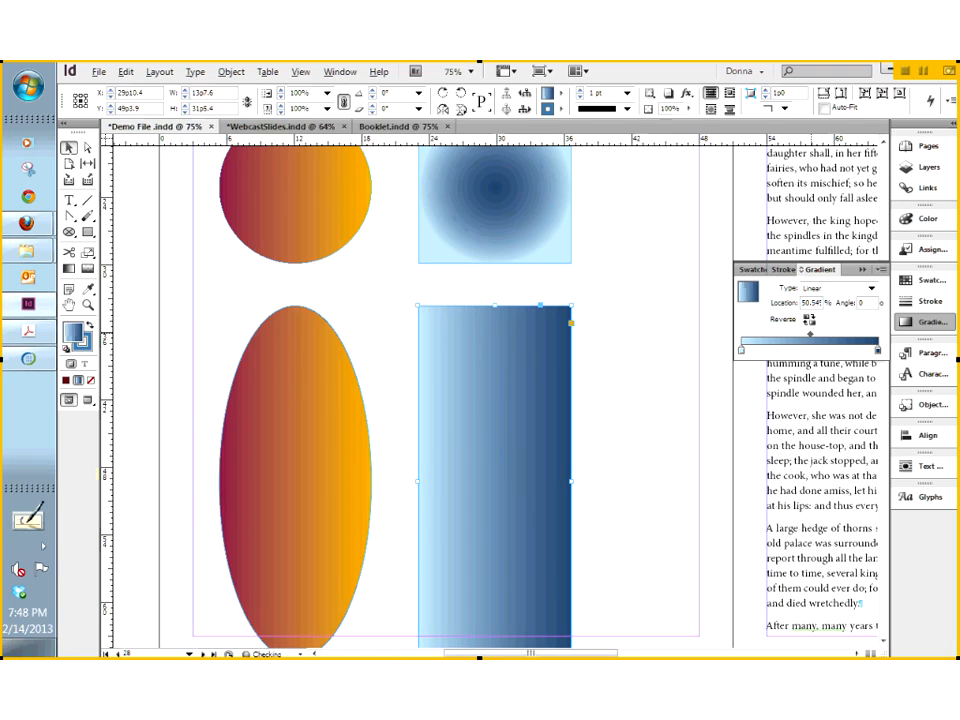
# Step: Set the angle of the tall rectangle's linear gradient to 30°
pyautogui.click(858, 302)
pyautogui.write('30')
pyautogui.press('Tab')
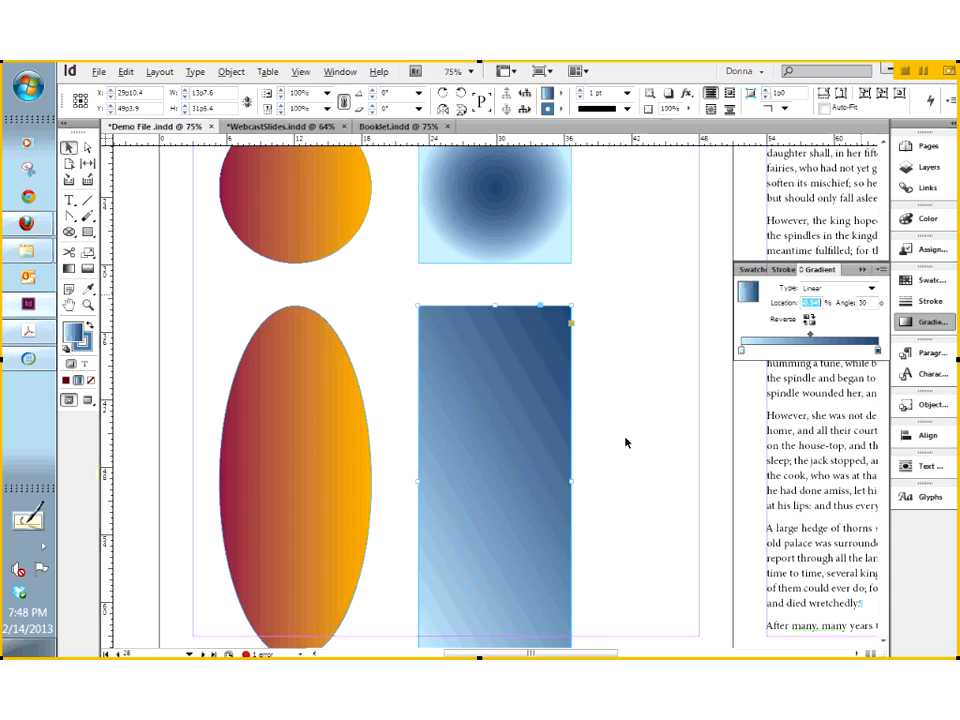
# Step: Redraw the circle's gradient vertically from its upper edge to its lower edge with the Gradient Swatch tool
pyautogui.click(70, 270)
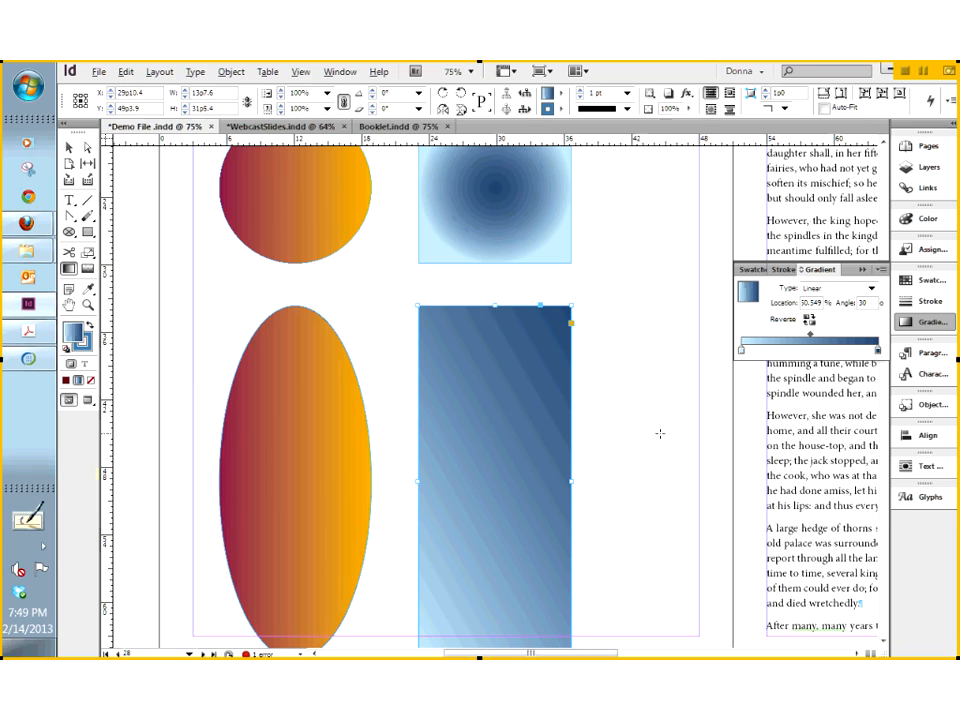
pyautogui.scroll(3, 660, 433)
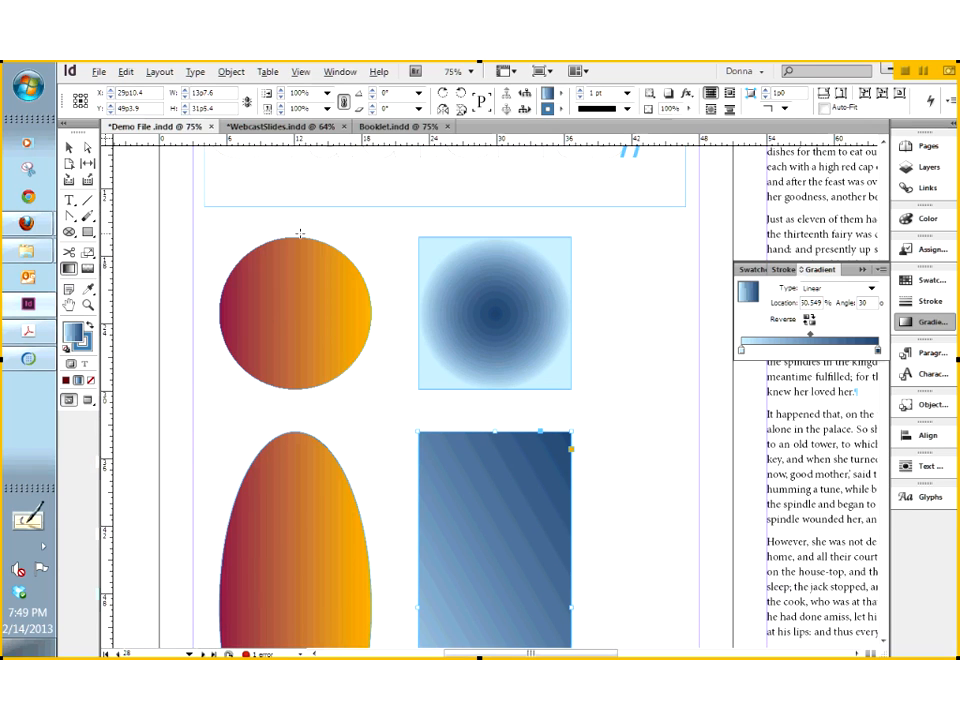
pyautogui.click(68, 147)
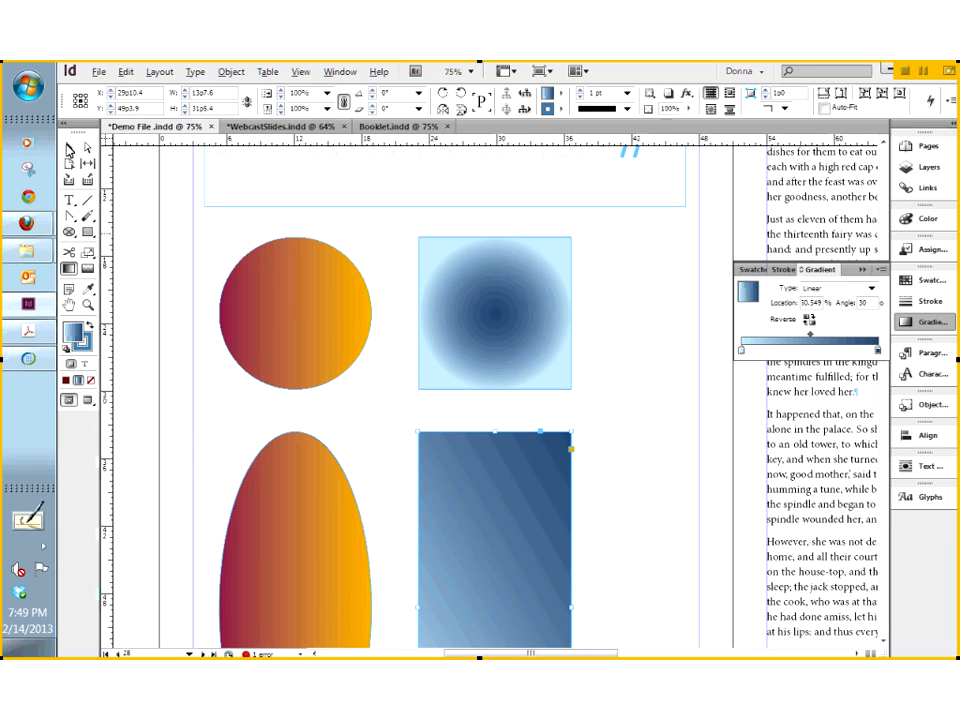
pyautogui.click(313, 336)
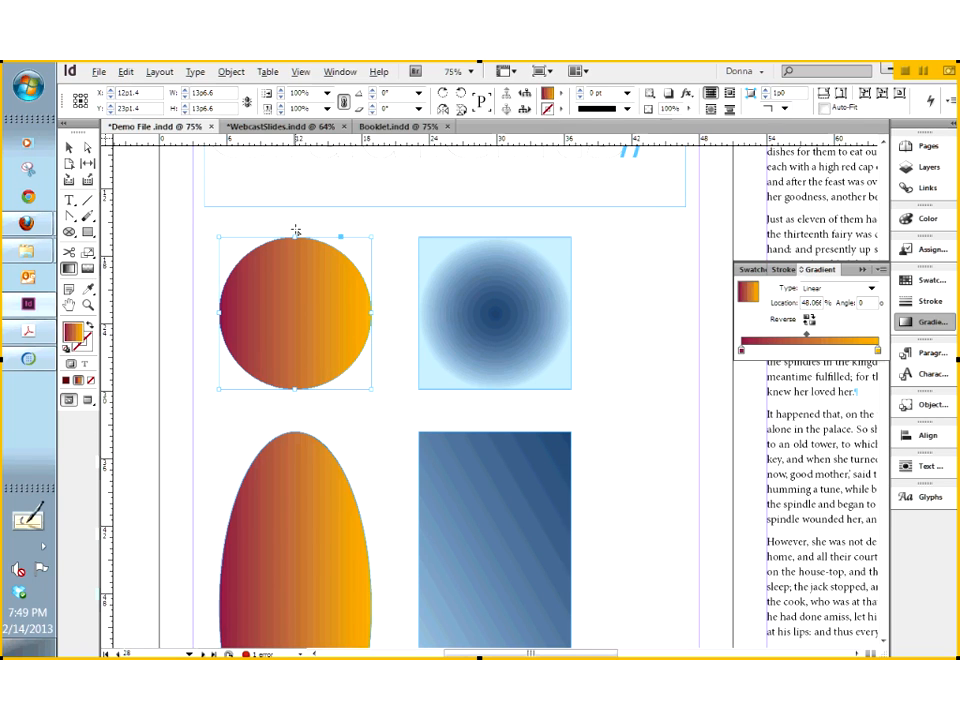
pyautogui.moveTo(297, 235); pyautogui.dragTo(298, 398)
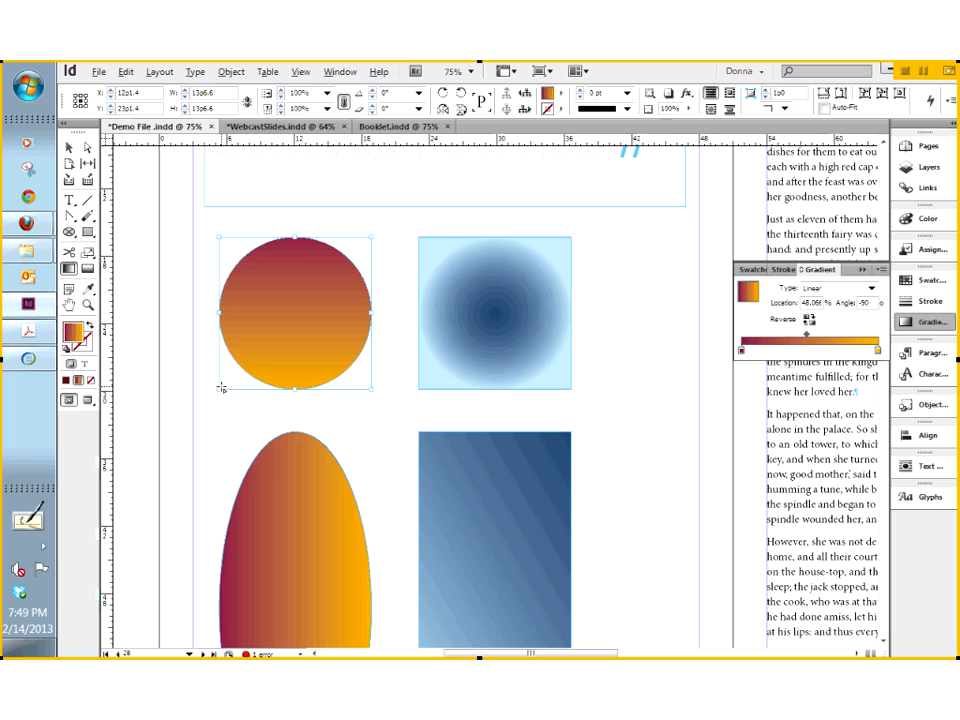
# Step: Redraw the circle's gradient diagonally from lower left to upper right, first across the circle and again extending well beyond its edges
pyautogui.moveTo(224, 378); pyautogui.dragTo(375, 237)
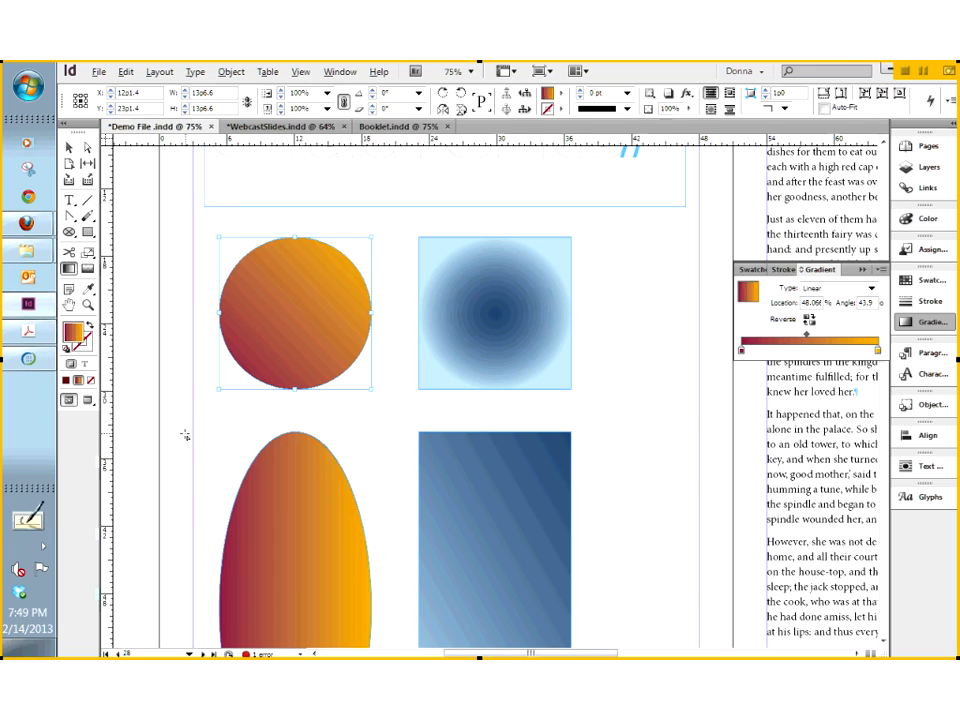
pyautogui.moveTo(185, 432); pyautogui.dragTo(437, 175)
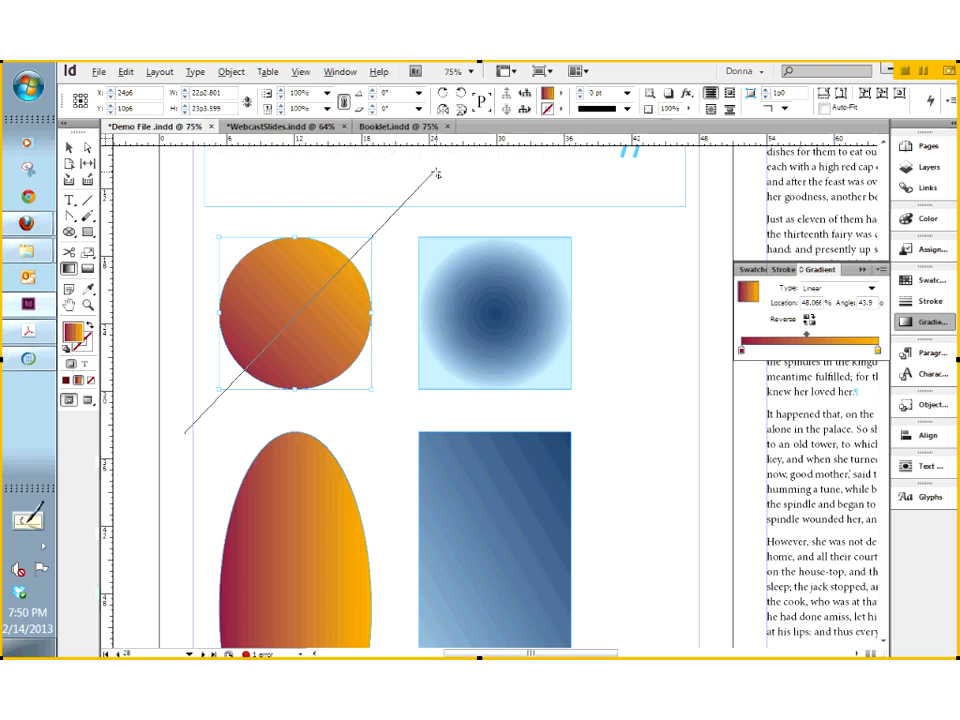
pyautogui.moveTo(437, 174); pyautogui.dragTo(435, 169)
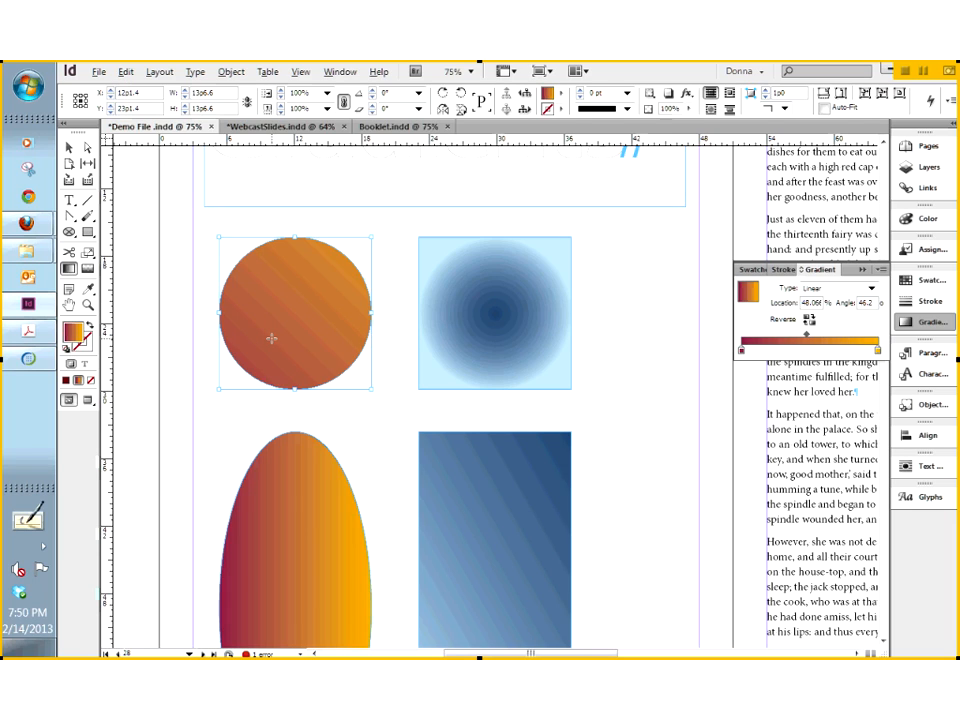
# Step: Try a short diagonal gradient span inside the circle, and replace it with one from above its upper left to its lower right at about -52°
pyautogui.moveTo(271, 338); pyautogui.dragTo(326, 290)
pyautogui.moveTo(326, 290); pyautogui.dragTo(322, 286)
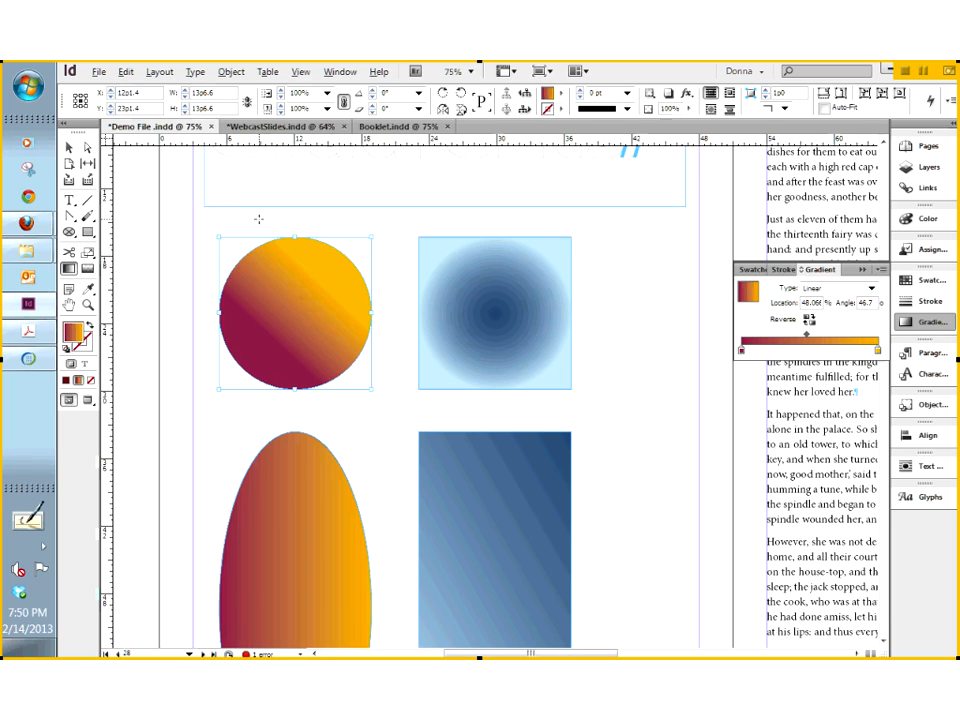
pyautogui.moveTo(236, 214); pyautogui.dragTo(368, 385)
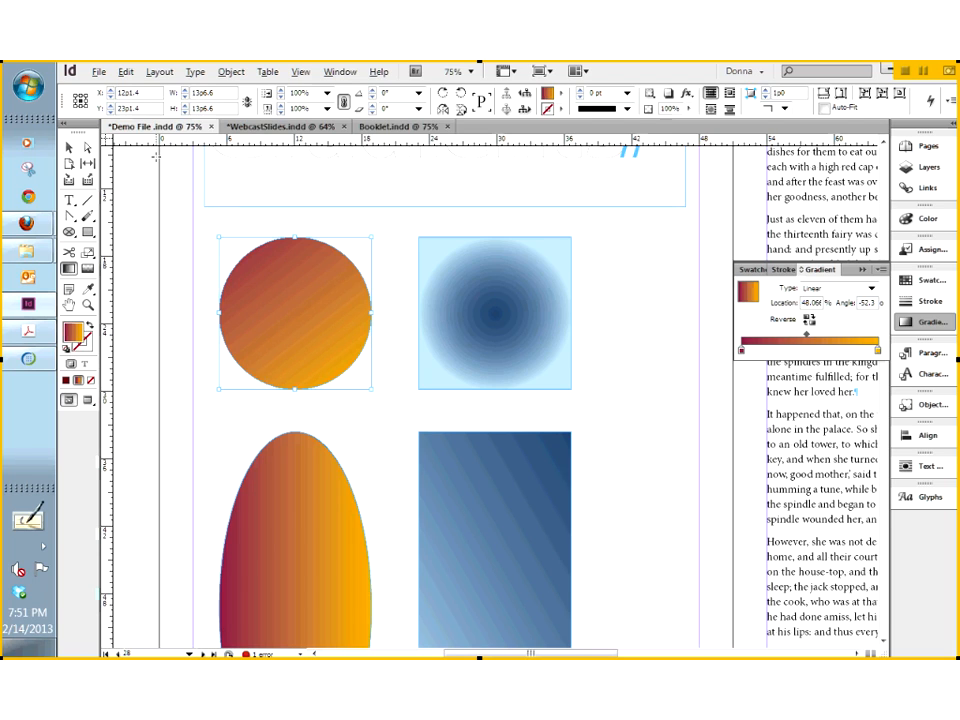
# Step: Redraw the blue square's radial gradient from a point above and right of its center outward past the upper-right corner
pyautogui.press('v')
pyautogui.click(501, 334)
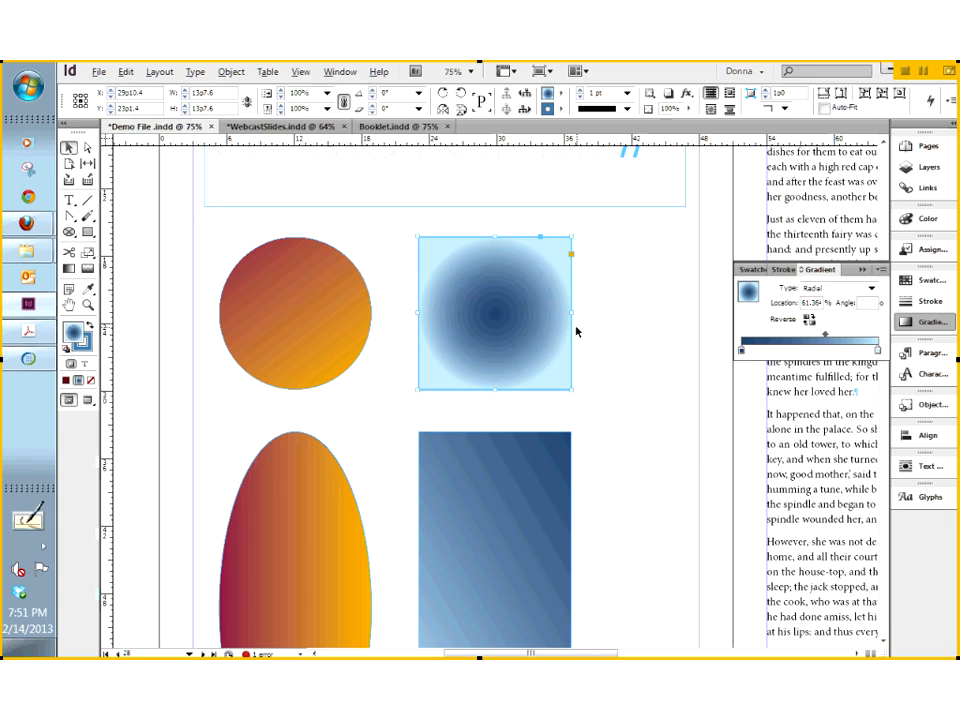
pyautogui.press('g')
pyautogui.moveTo(522, 290); pyautogui.dragTo(592, 214)
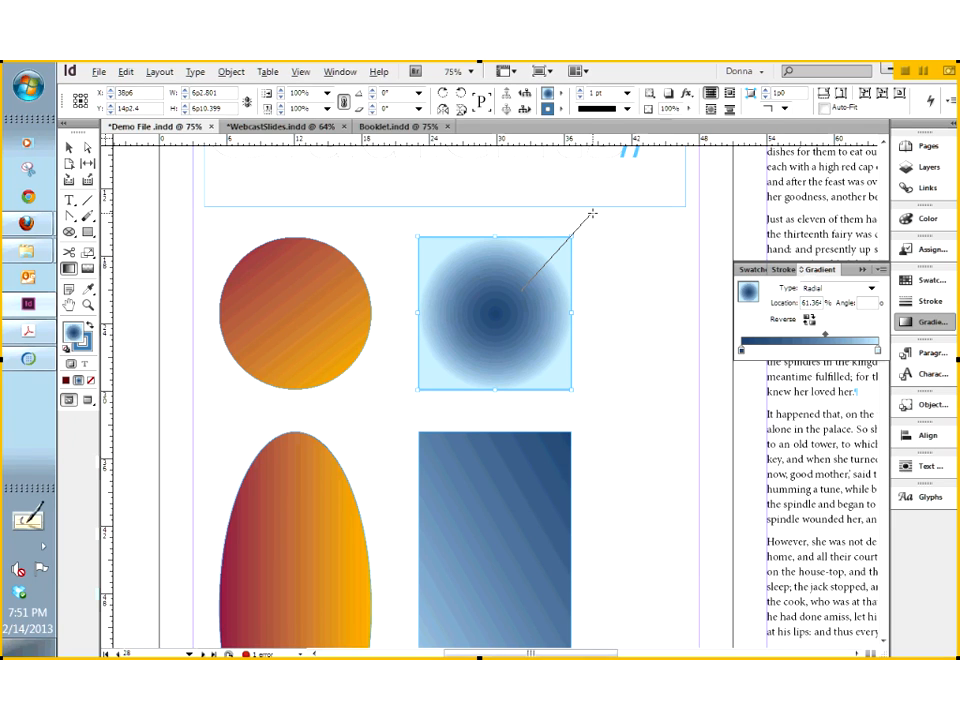
pyautogui.moveTo(592, 213); pyautogui.dragTo(592, 213)
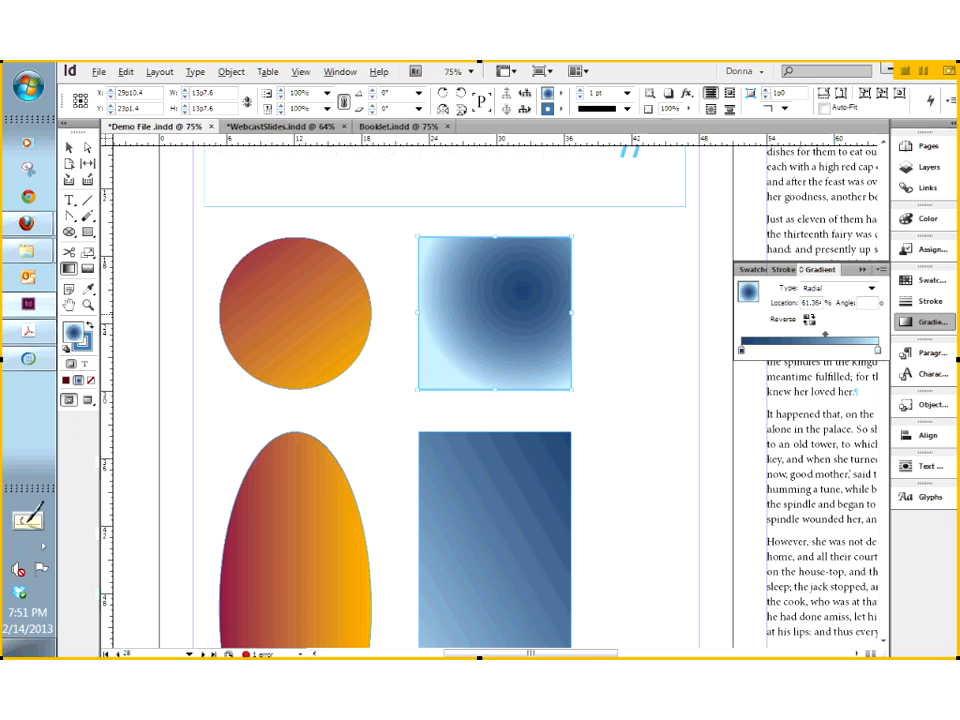
# Step: Try other radial gradient spans on the square: from the center past the lower-right corner, from the upper-left area, and short from the center
pyautogui.moveTo(490, 316); pyautogui.dragTo(597, 413)
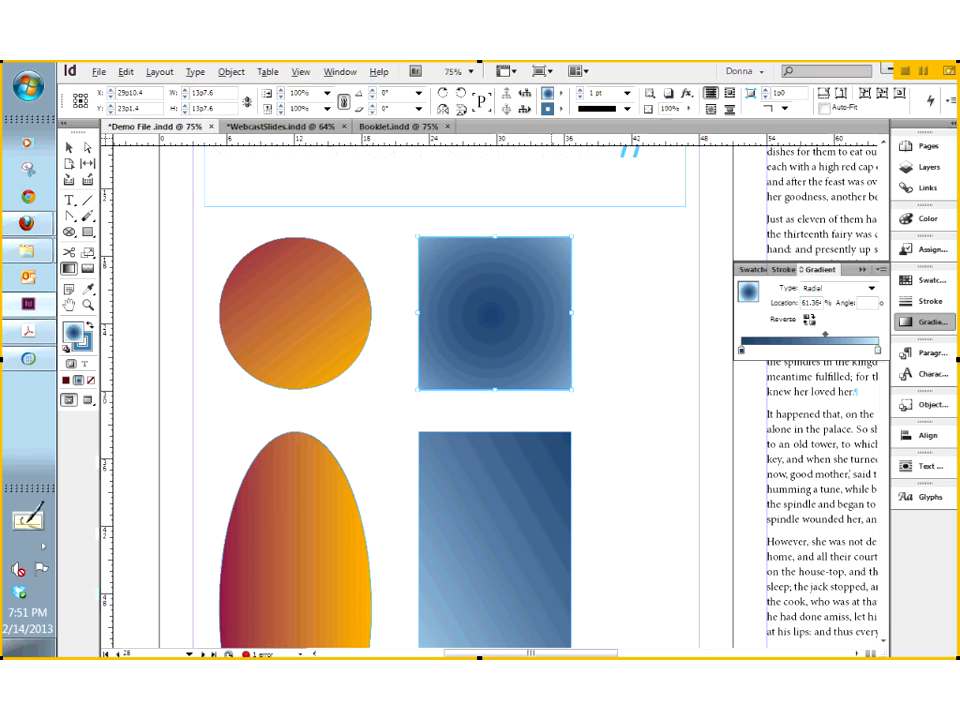
pyautogui.moveTo(461, 281); pyautogui.dragTo(516, 340)
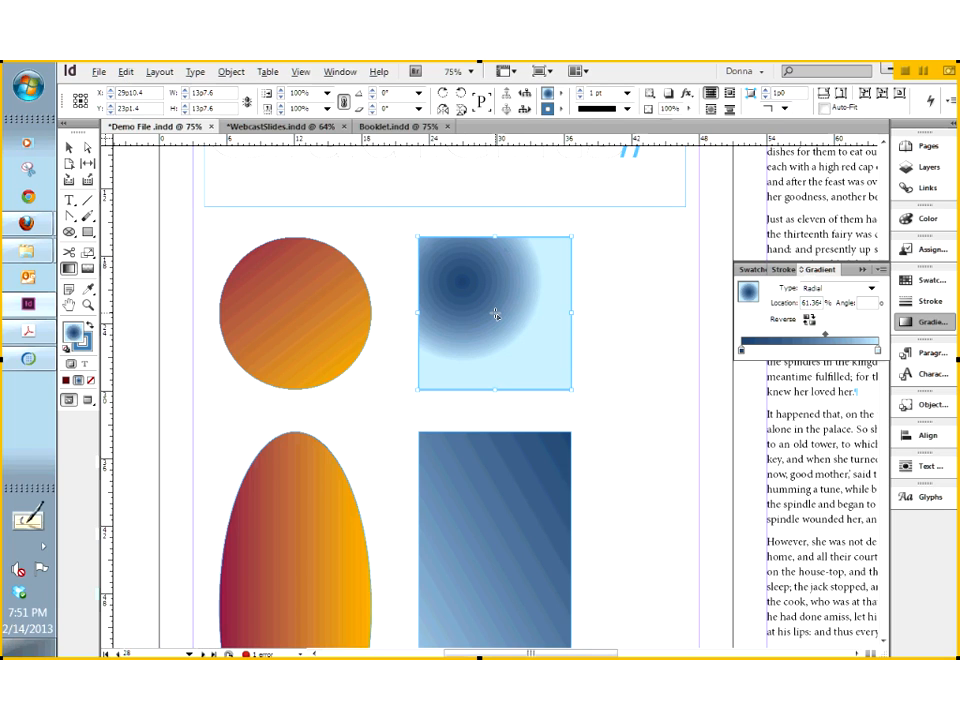
pyautogui.moveTo(496, 314); pyautogui.dragTo(526, 352)
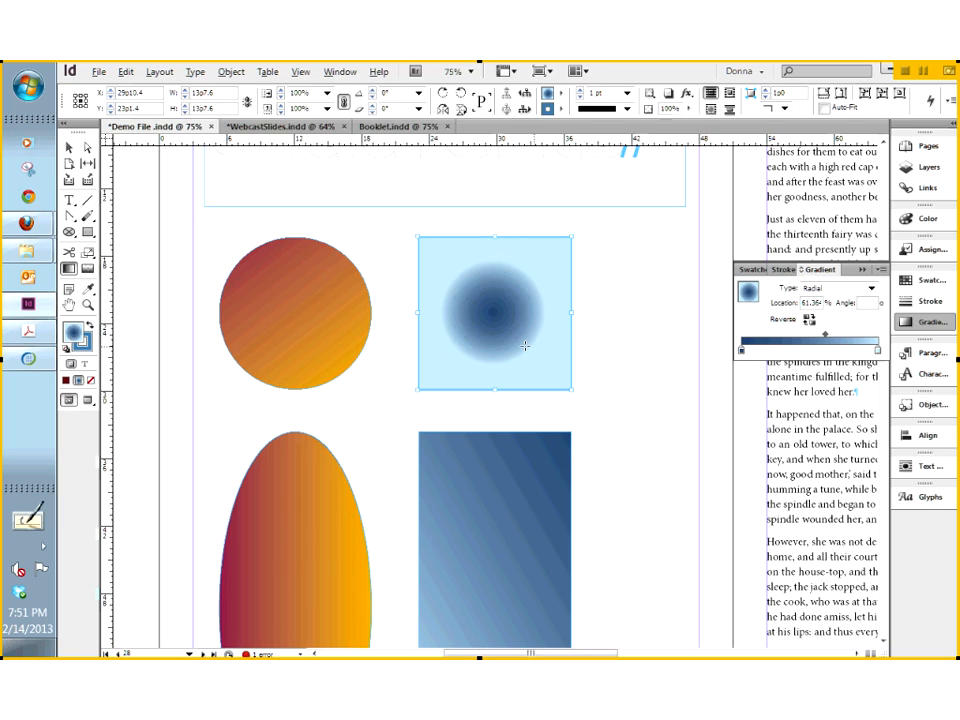
# Step: Redraw the square's radial gradient from its center out to its lower-right corner
pyautogui.moveTo(494, 314); pyautogui.dragTo(569, 388)
pyautogui.moveTo(568, 386); pyautogui.dragTo(568, 386)
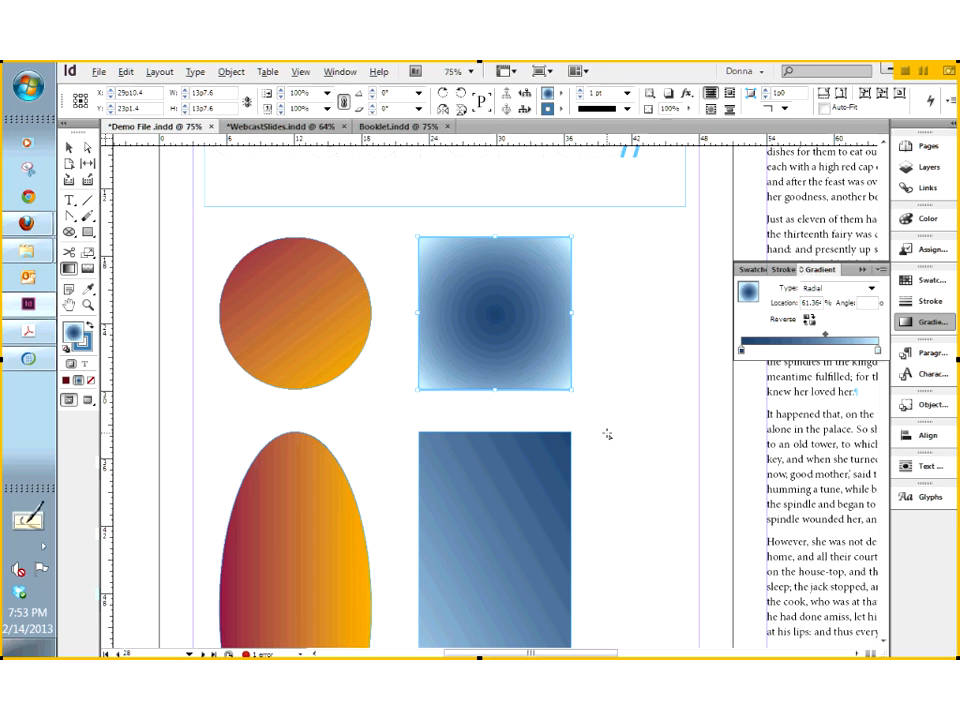
# Step: Switch to Firefox and examine the 16-page front and back printing layout in the Wikipedia article on imposition
pyautogui.click(35, 225)
pyautogui.click(160, 212)
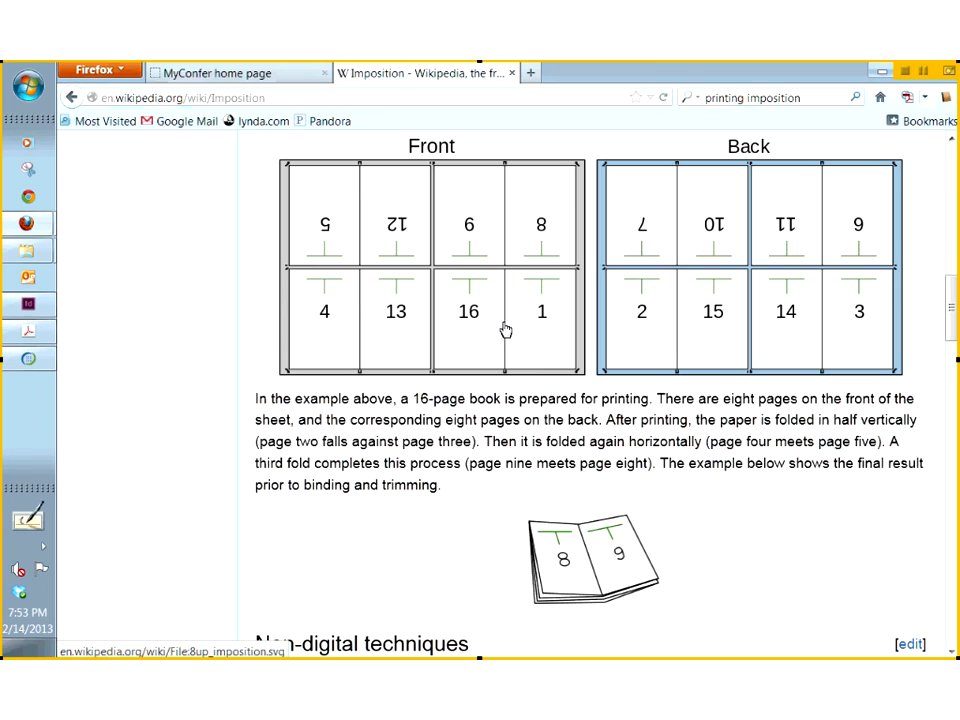
# Step: Return to the InDesign demo file and switch to the CCC Confer session window
pyautogui.click(49, 302)
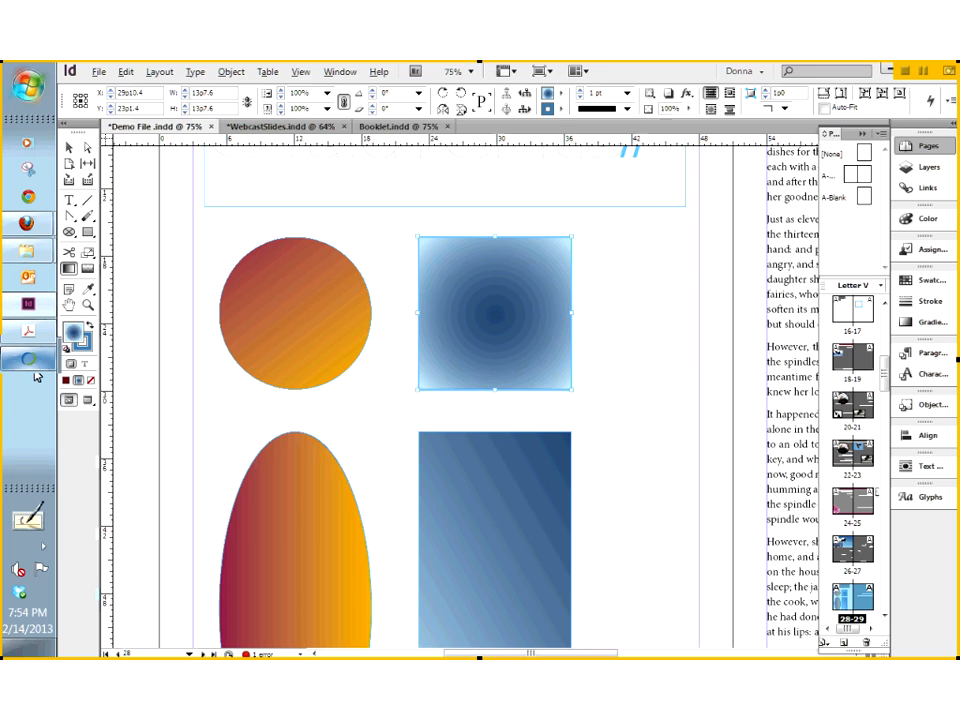
pyautogui.click(30, 362)
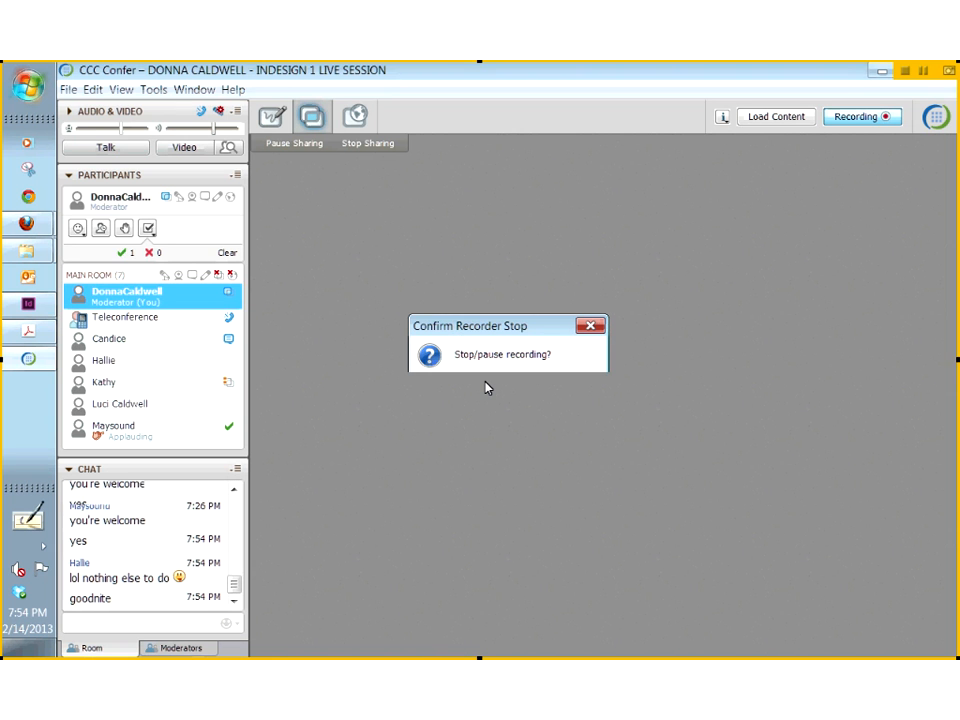